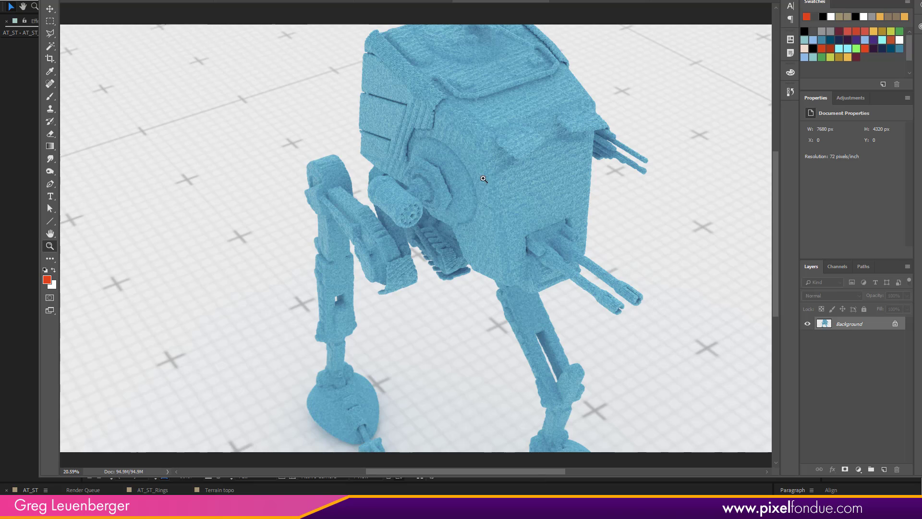
# - Examine the block detail on the guns and hull side in the 3840 × 2160 px close-up render of the walker
pyautogui.click(428, 2)
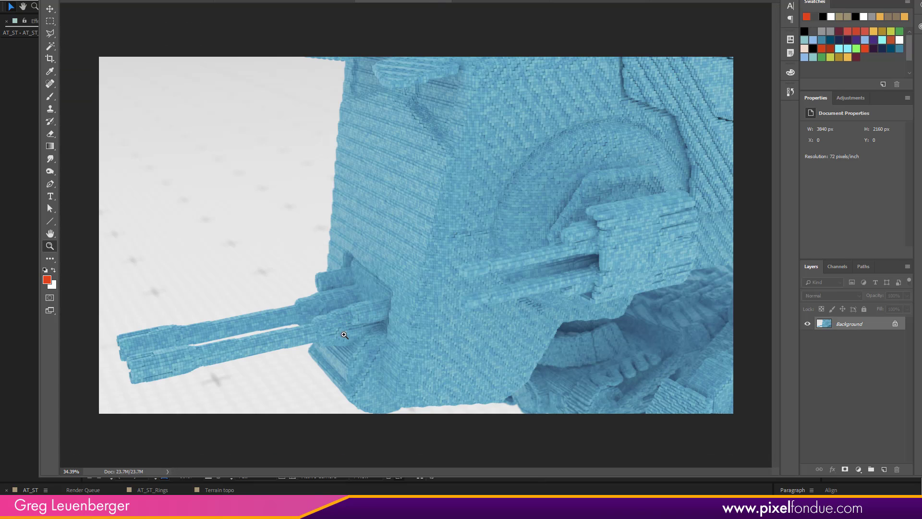
pyautogui.moveTo(418, 297); pyautogui.dragTo(555, 238)
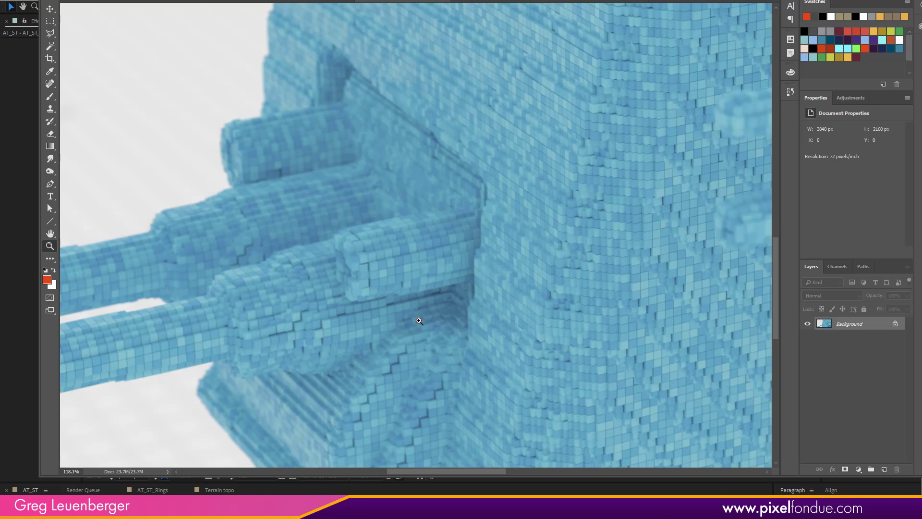
pyautogui.moveTo(232, 329); pyautogui.dragTo(323, 275)
pyautogui.moveTo(660, 217); pyautogui.dragTo(416, 459)
pyautogui.moveTo(511, 279); pyautogui.dragTo(604, 371)
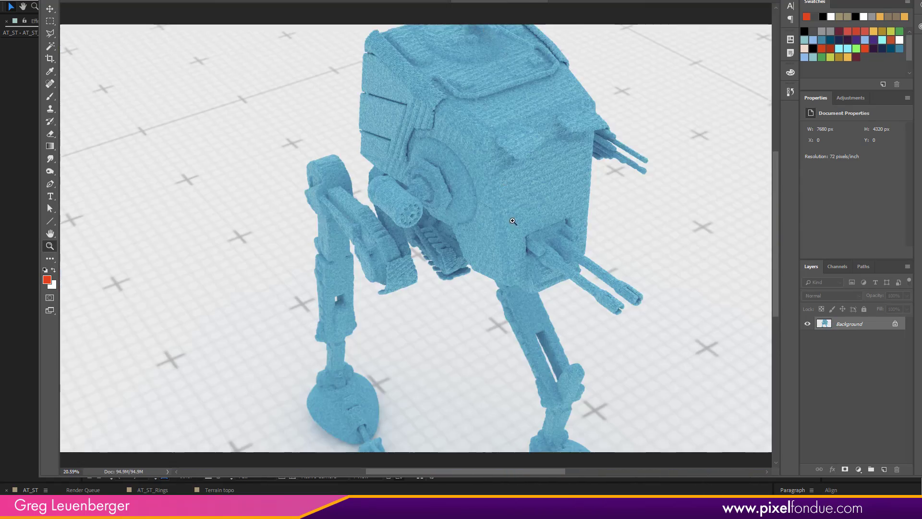
# - Examine the voxel detail on the guns and lower hull in the high-angle render and on the foot in the ground-level render
pyautogui.click(559, 220)
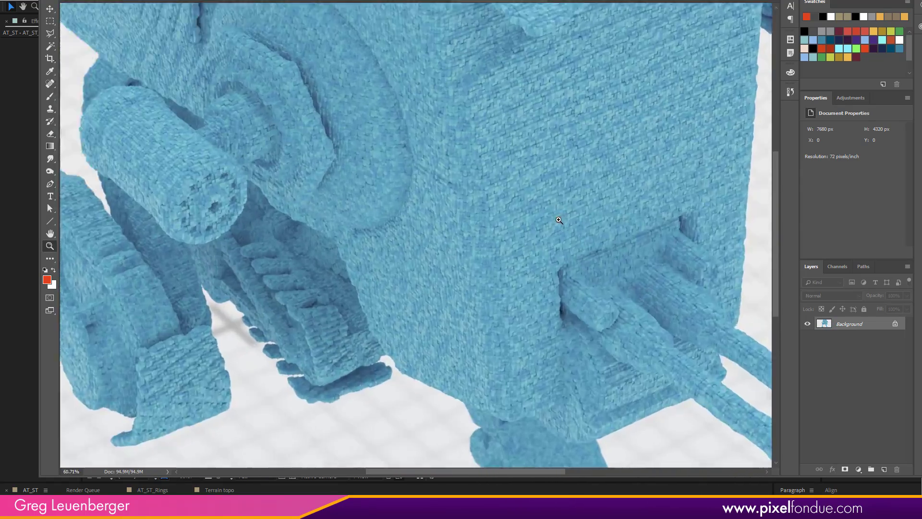
pyautogui.moveTo(559, 220); pyautogui.dragTo(592, 224)
pyautogui.moveTo(669, 343); pyautogui.dragTo(309, 106)
pyautogui.moveTo(372, 243); pyautogui.dragTo(173, 45)
pyautogui.moveTo(467, 320); pyautogui.dragTo(340, 203)
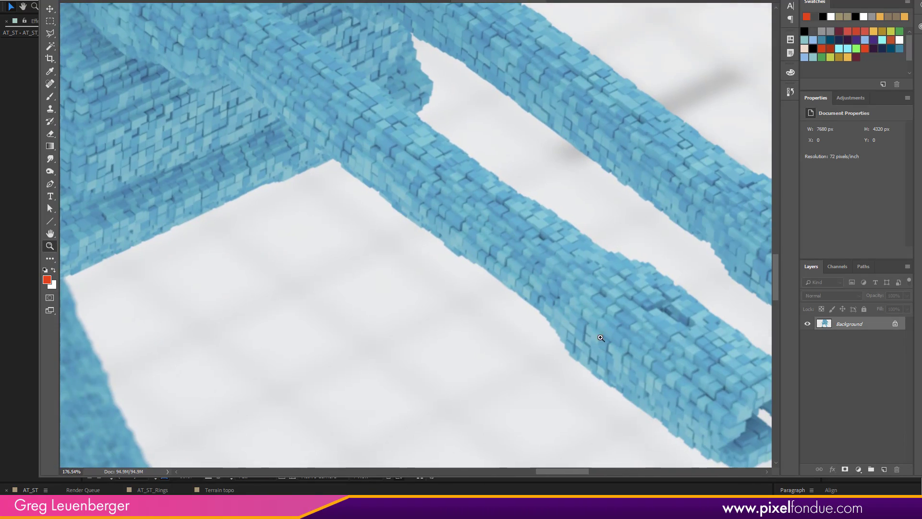
pyautogui.moveTo(231, 331); pyautogui.dragTo(633, 299)
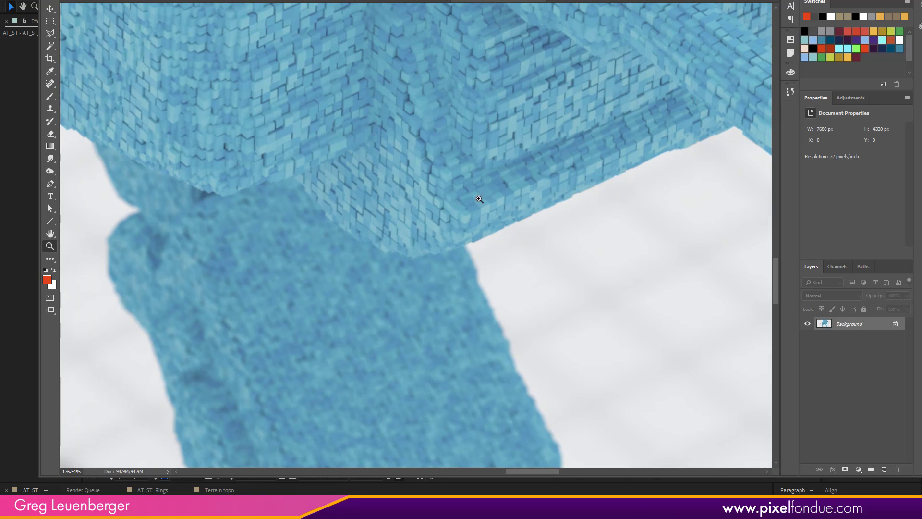
pyautogui.moveTo(459, 192); pyautogui.dragTo(377, 383)
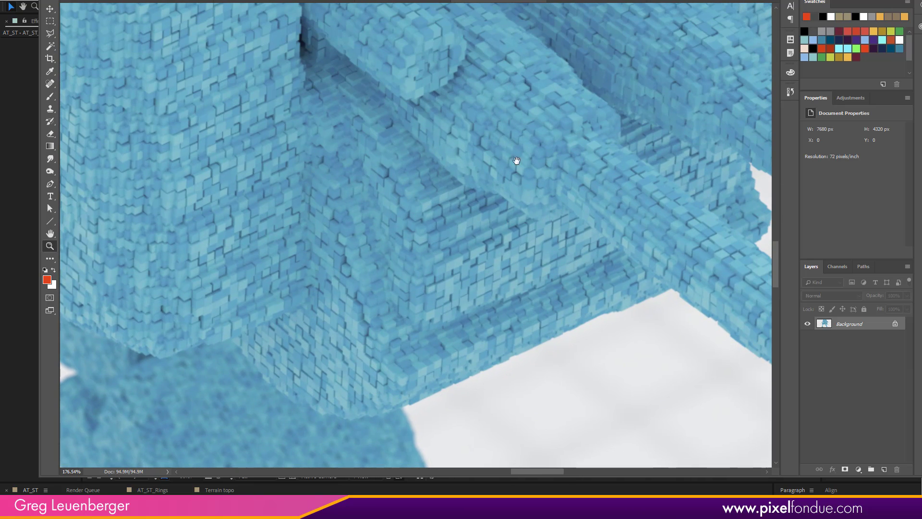
pyautogui.moveTo(511, 214); pyautogui.dragTo(466, 93)
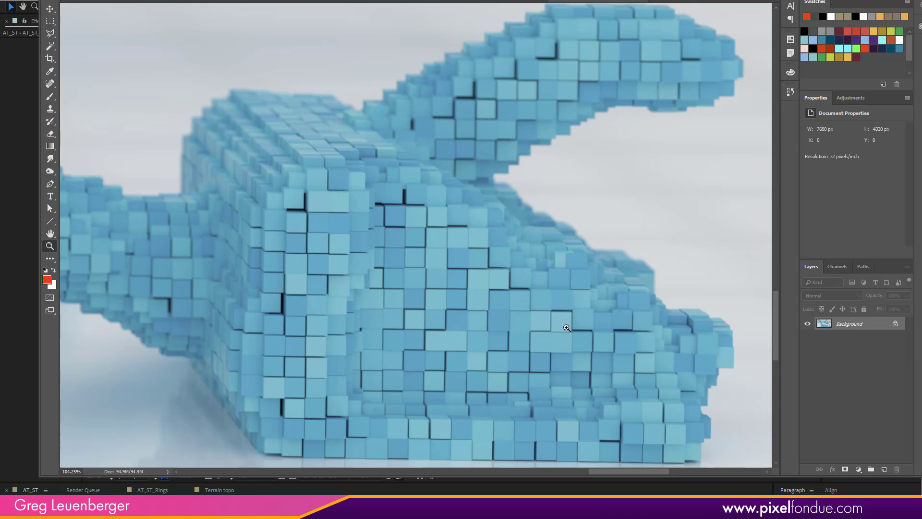
pyautogui.moveTo(567, 329); pyautogui.dragTo(481, 320)
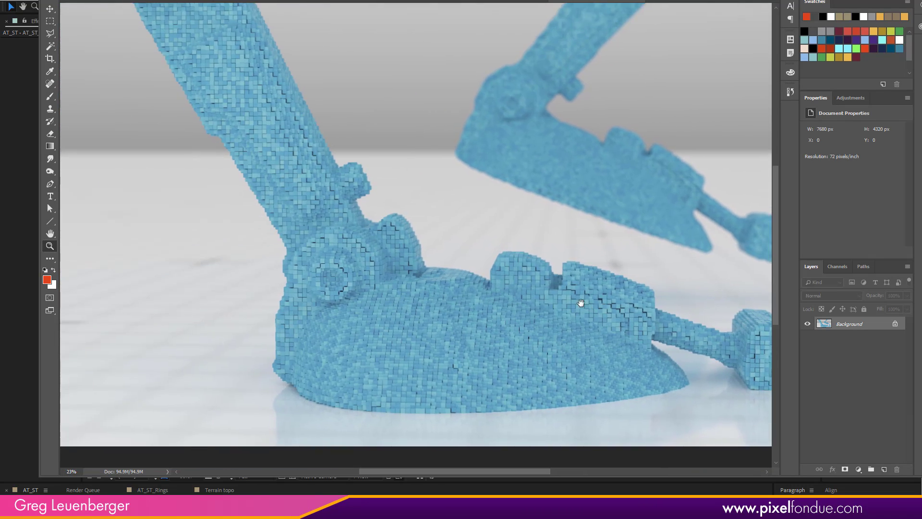
pyautogui.moveTo(480, 319); pyautogui.dragTo(520, 349)
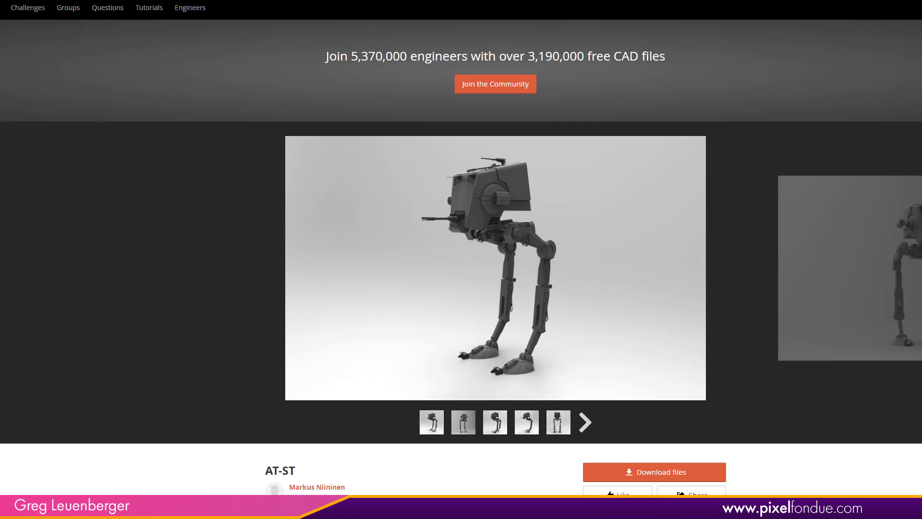
# - Switch to the AT-ST CAD model's web page and review its description and the full list of downloadable files
pyautogui.scroll(-2, 461, 259)
pyautogui.scroll(1, 550, 442)
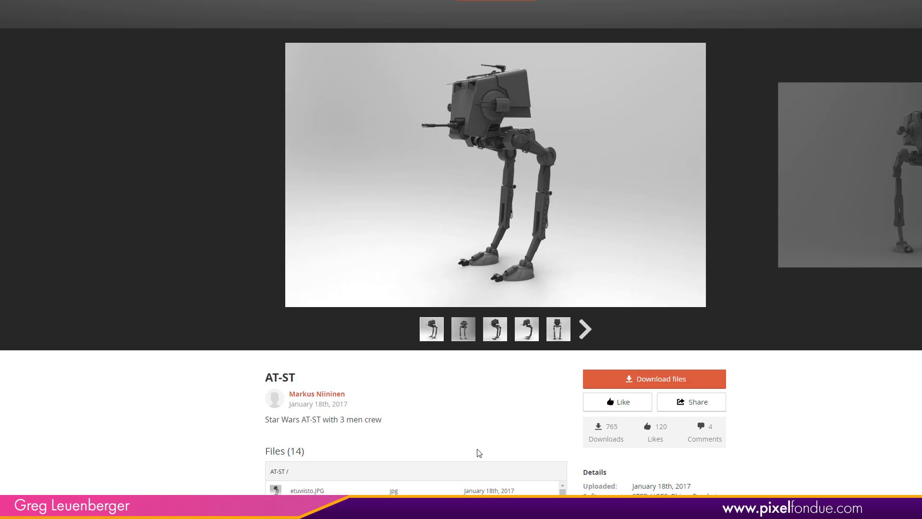
pyautogui.moveTo(346, 395); pyautogui.dragTo(319, 399)
pyautogui.click(438, 442)
pyautogui.scroll(-4, 815, 364)
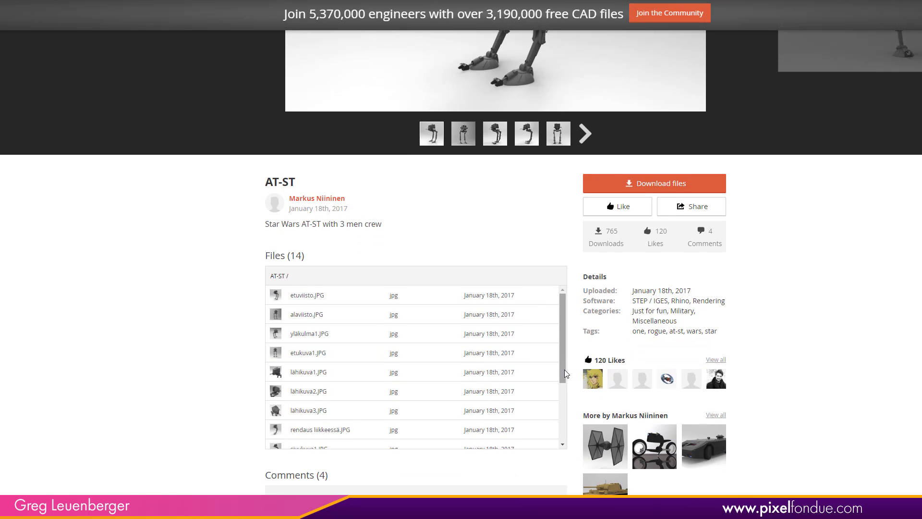
pyautogui.moveTo(563, 370); pyautogui.dragTo(574, 431)
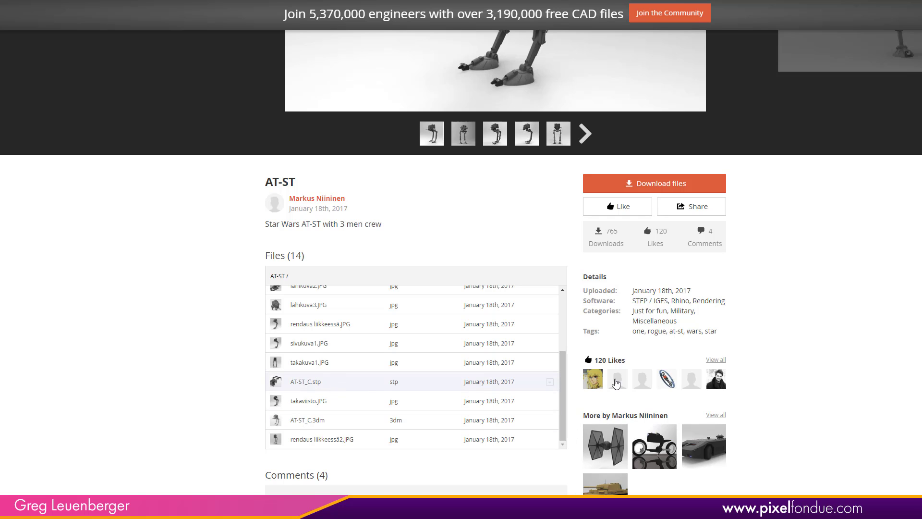
pyautogui.scroll(6, 668, 379)
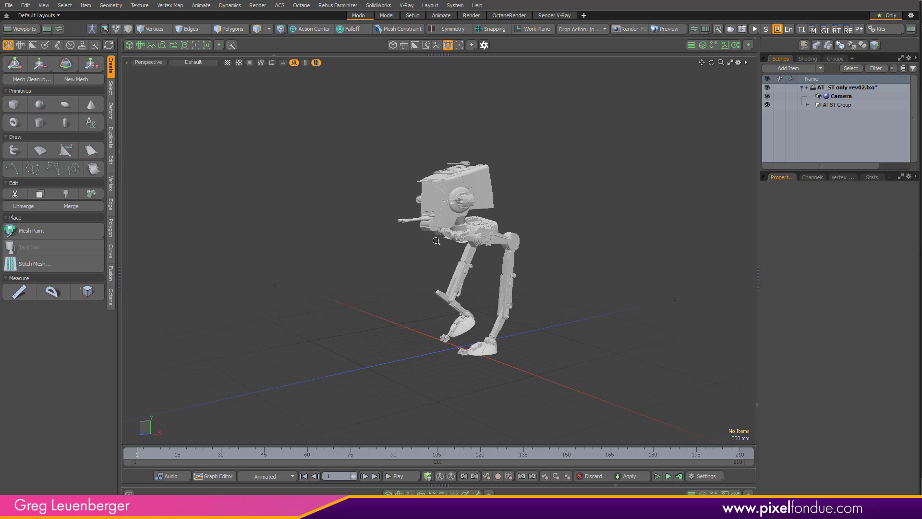
# - Switch to Modo, inspect the walker model, expand the full AT-ST Group hierarchy and enlarge the item list
pyautogui.keyDown('alt'); pyautogui.moveTo(629, 226); pyautogui.dragTo(432, 269); pyautogui.keyUp('alt')
pyautogui.scroll(5, 486, 289)
pyautogui.scroll(-4, 461, 269)
pyautogui.keyDown('alt'); pyautogui.keyDown('shift'); pyautogui.moveTo(567, 423); pyautogui.dragTo(592, 394); pyautogui.keyUp('shift'); pyautogui.keyUp('alt')
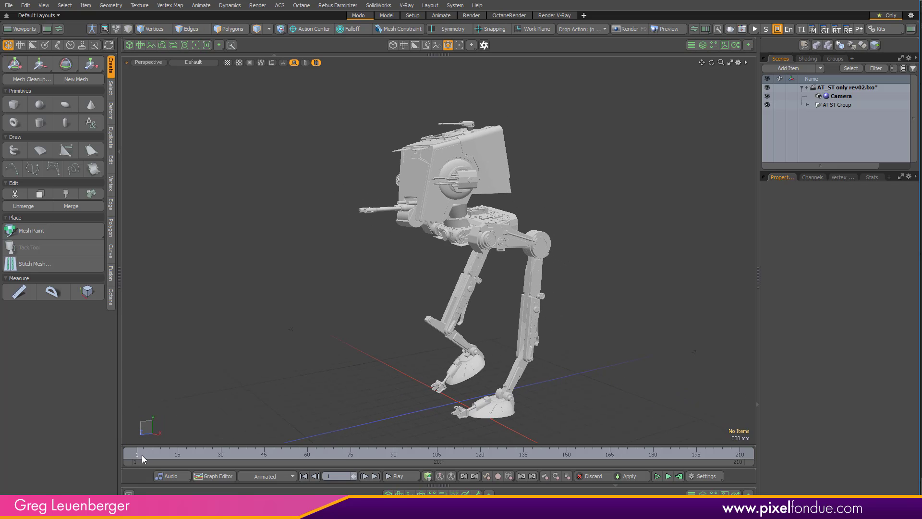
pyautogui.moveTo(142, 455); pyautogui.dragTo(132, 436)
pyautogui.click(807, 105)
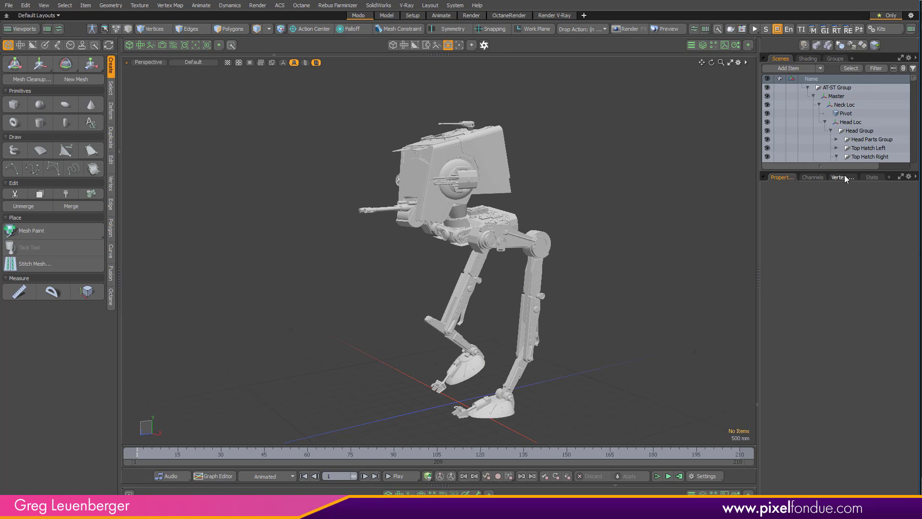
pyautogui.moveTo(844, 174); pyautogui.dragTo(845, 272)
# - Turn on the display of locators in the perspective viewport to show the walker's rig
pyautogui.hotkey('ctrl', '3')
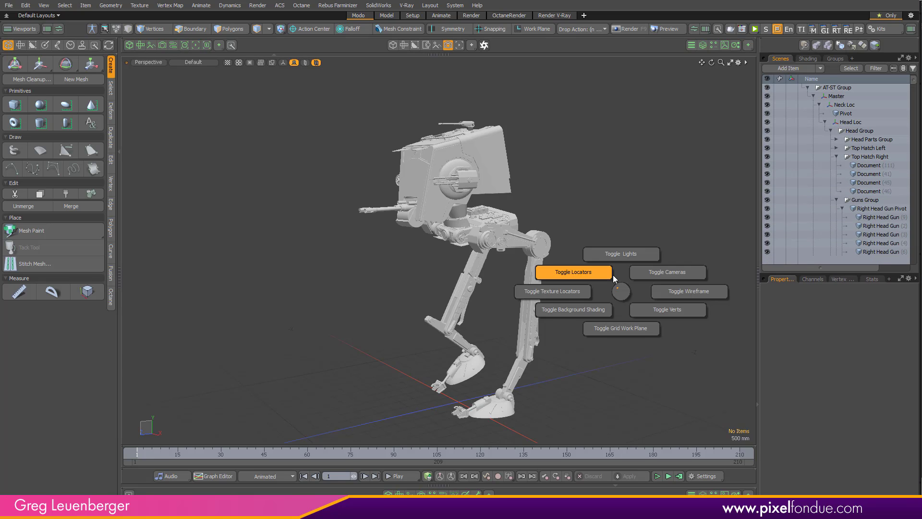
pyautogui.click(612, 275)
pyautogui.keyDown('alt'); pyautogui.moveTo(547, 219); pyautogui.dragTo(579, 249); pyautogui.keyUp('alt')
# - Play the walk animation while viewing the rigged walker from the front, stop it and return to frame 1
pyautogui.click(399, 476)
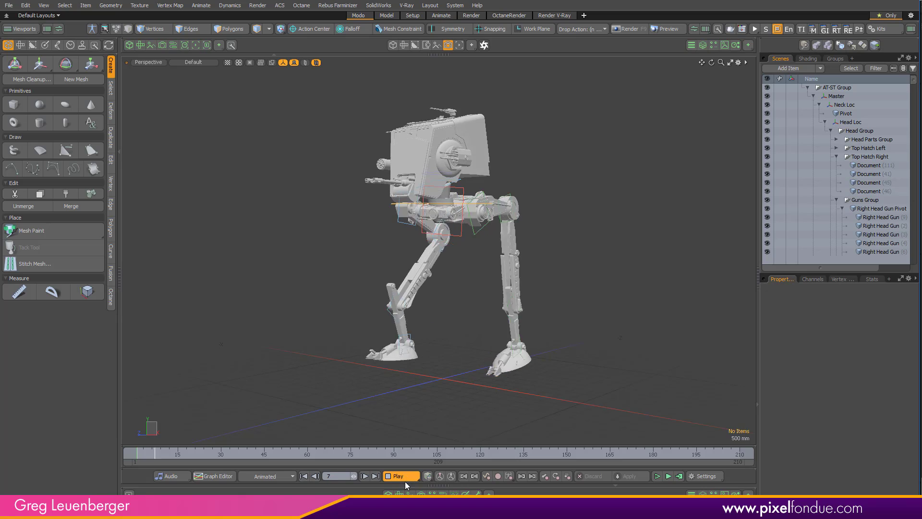
pyautogui.keyDown('alt'); pyautogui.moveTo(461, 289); pyautogui.dragTo(450, 317); pyautogui.keyUp('alt')
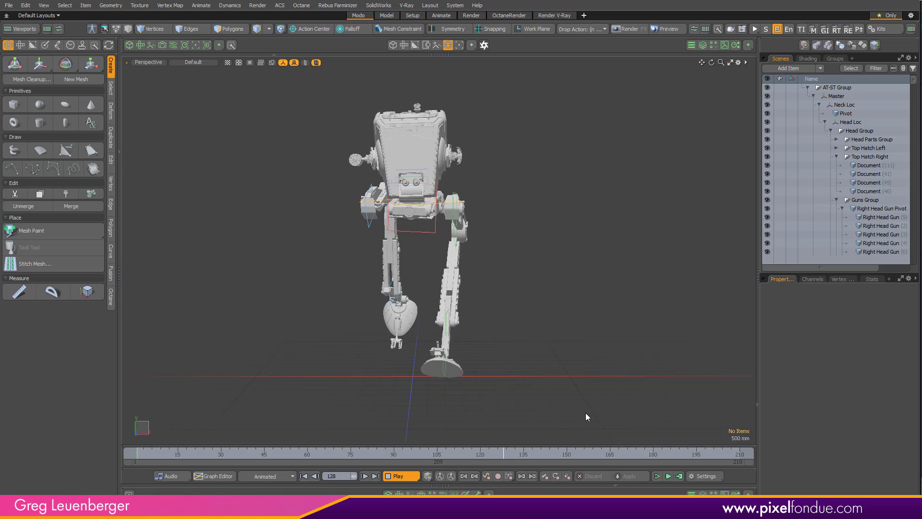
pyautogui.click(408, 477)
pyautogui.moveTo(292, 453); pyautogui.dragTo(137, 453)
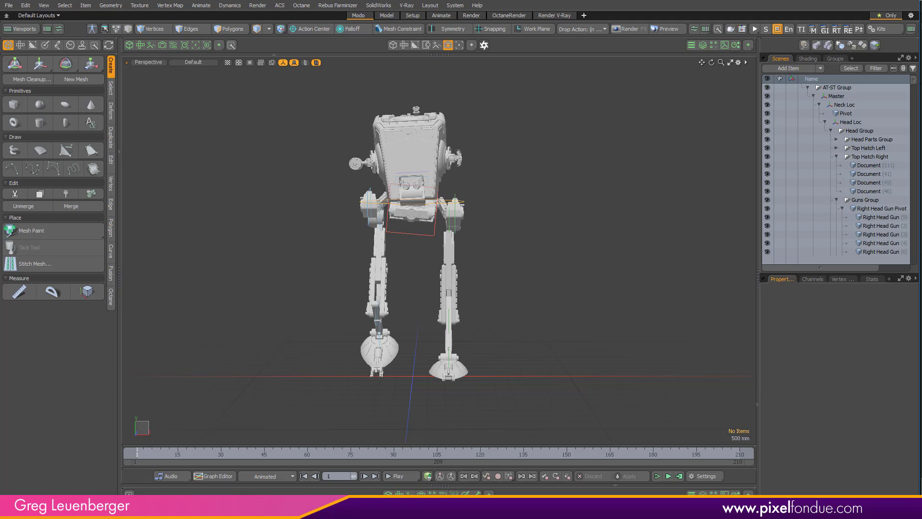
# - Collapse the AT-ST Group hierarchy, add a new mesh item to the scene and name it AT-ST Merged
pyautogui.keyDown('alt'); pyautogui.moveTo(539, 297); pyautogui.dragTo(516, 257); pyautogui.keyUp('alt')
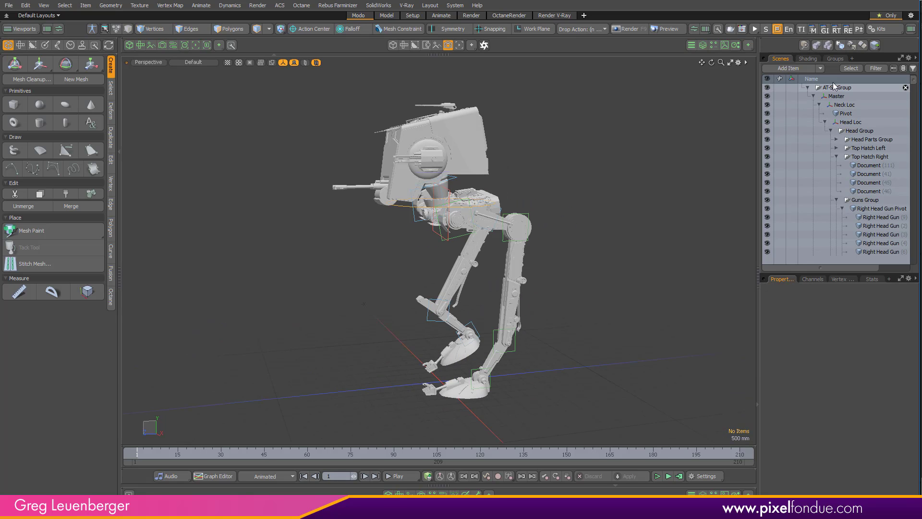
pyautogui.click(808, 87)
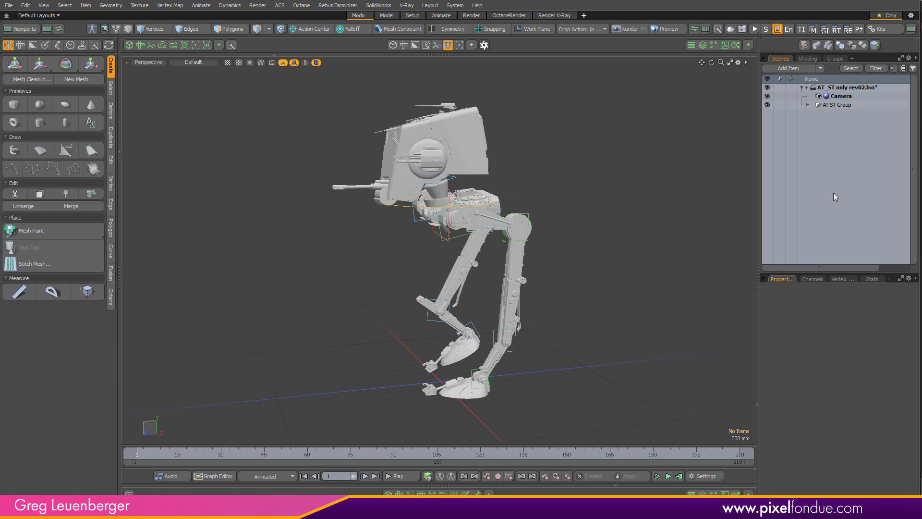
pyautogui.click(798, 67)
pyautogui.doubleClick(662, 61)
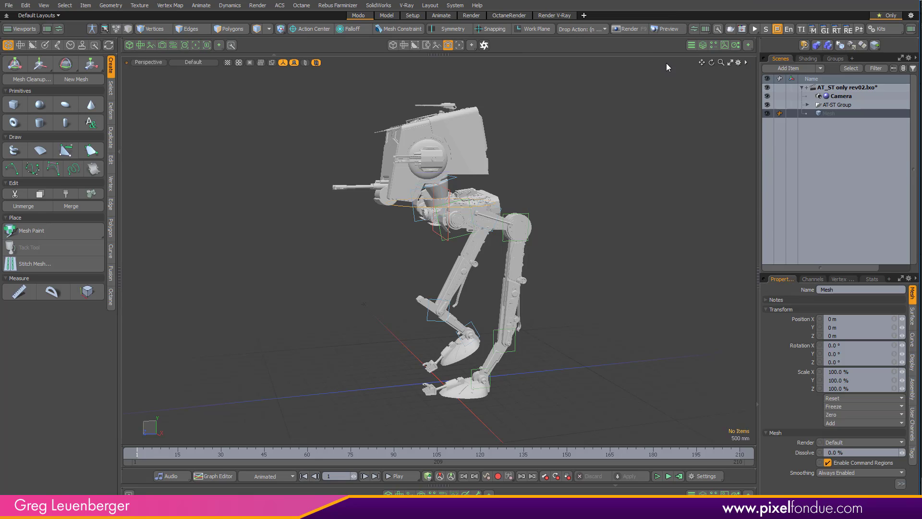
pyautogui.doubleClick(832, 119)
pyautogui.write('AT')
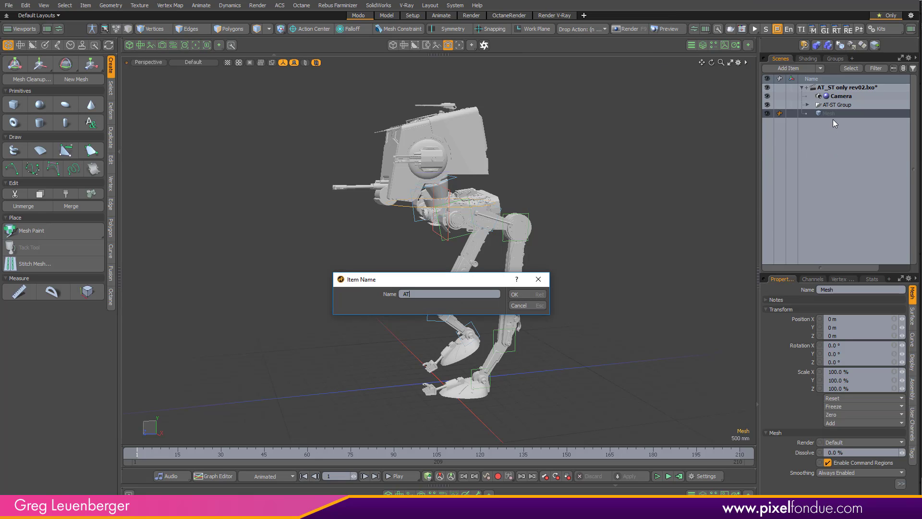
pyautogui.write('-ST Merged')
pyautogui.press('Return')
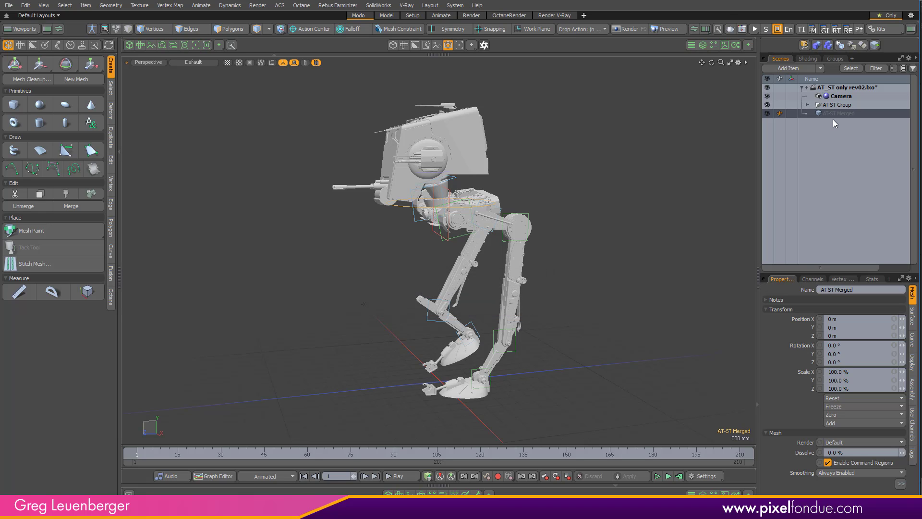
# - Show the mesh operations list and add a Merge Meshes operator to the AT-ST Merged mesh
pyautogui.click(702, 45)
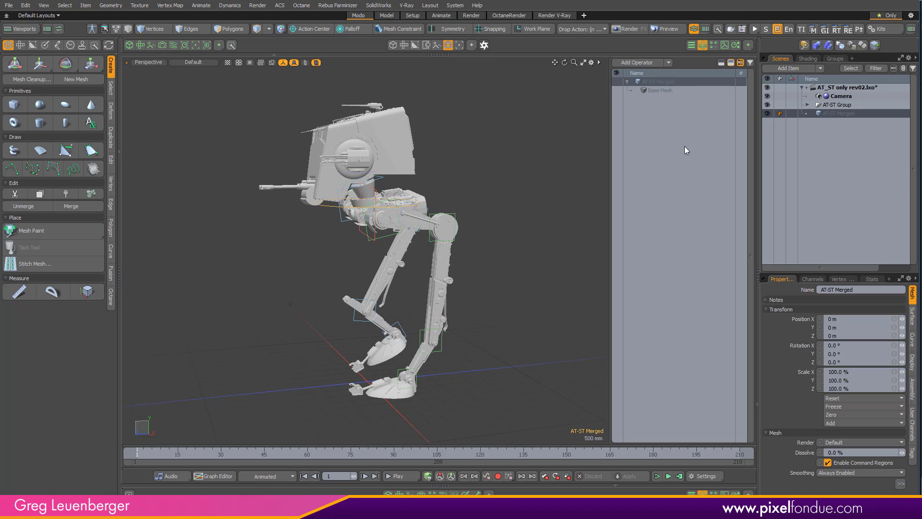
pyautogui.click(642, 63)
pyautogui.write('merge')
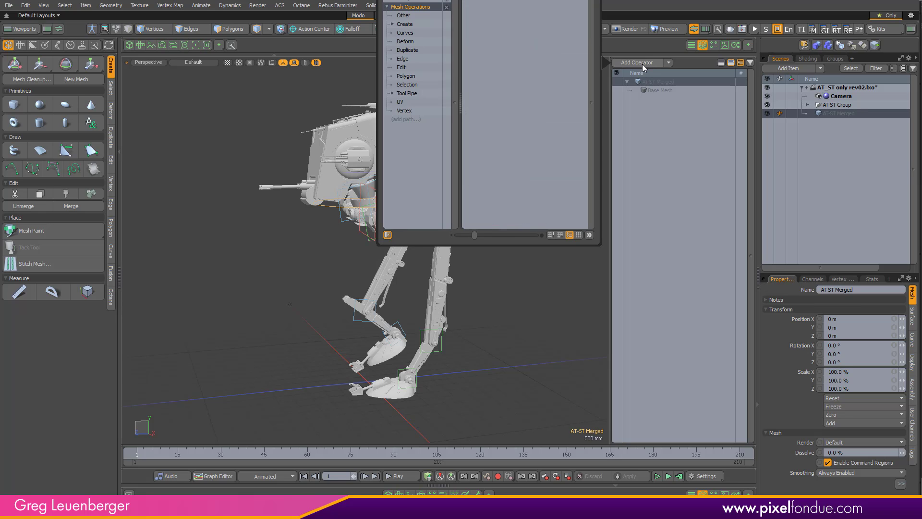
pyautogui.press('Return')
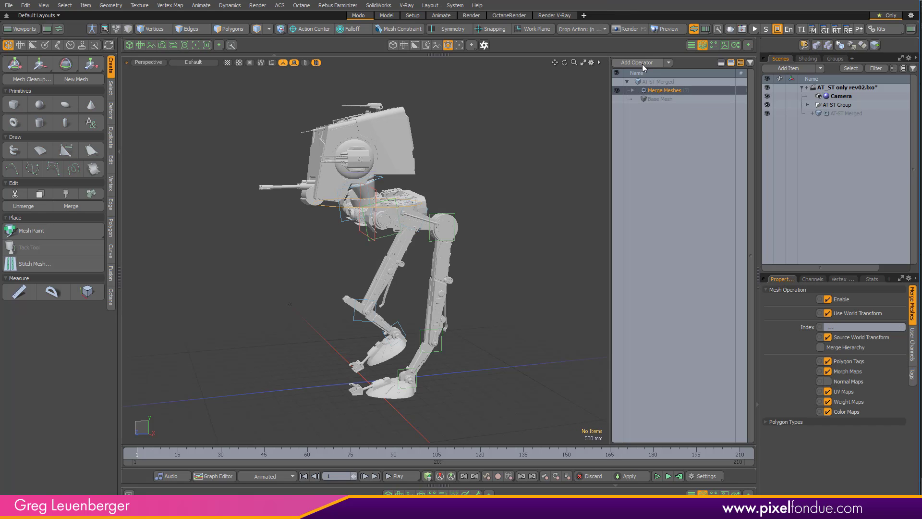
# - Add every existing mesh from Body Parts through Top Gun Pivot as sources of the Merge Meshes operator
pyautogui.click(633, 91)
pyautogui.click(639, 99)
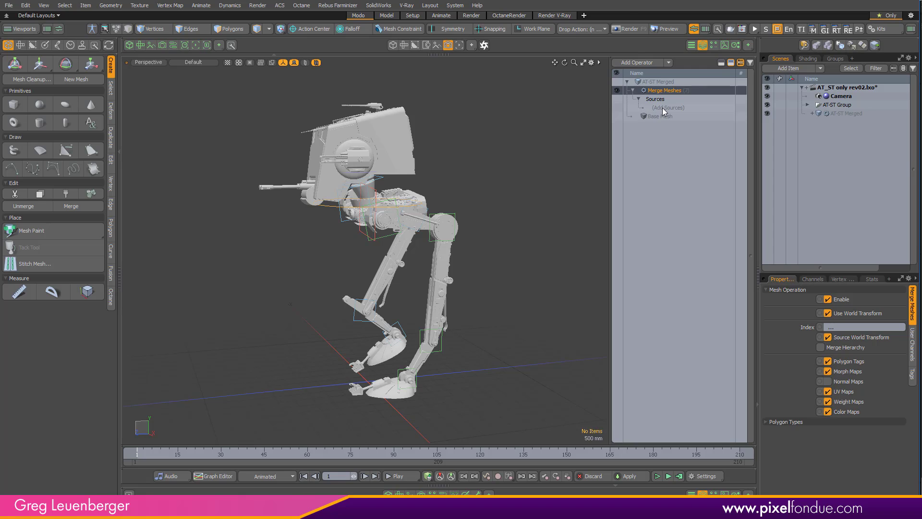
pyautogui.click(662, 108)
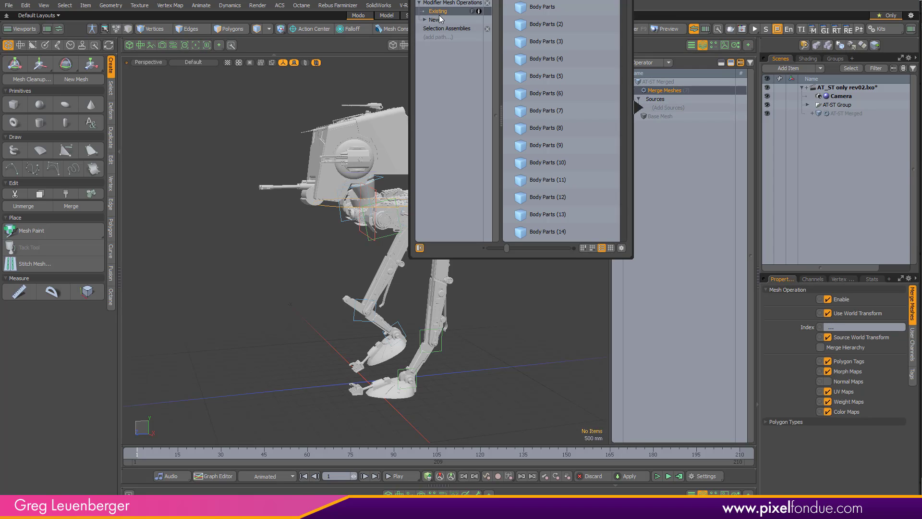
pyautogui.click(573, 12)
pyautogui.moveTo(624, 9); pyautogui.dragTo(629, 240)
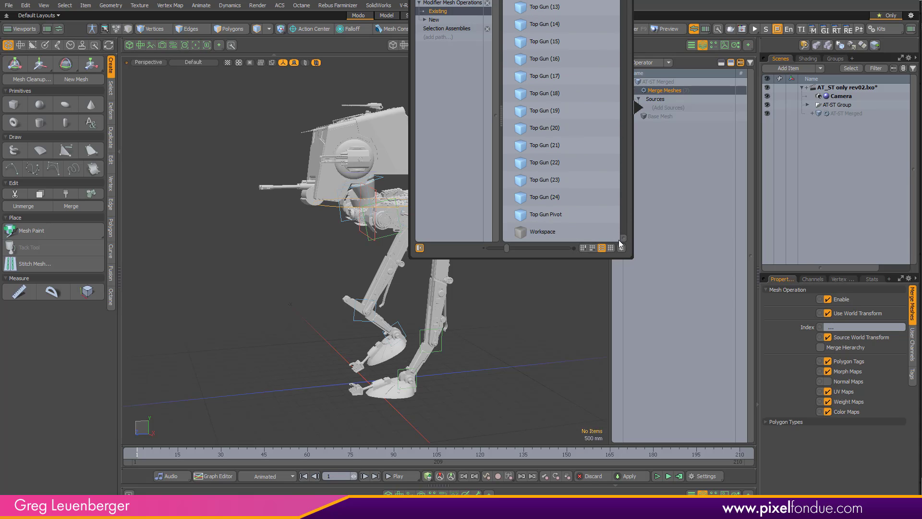
pyautogui.keyDown('shift'); pyautogui.click(558, 221); pyautogui.keyUp('shift')
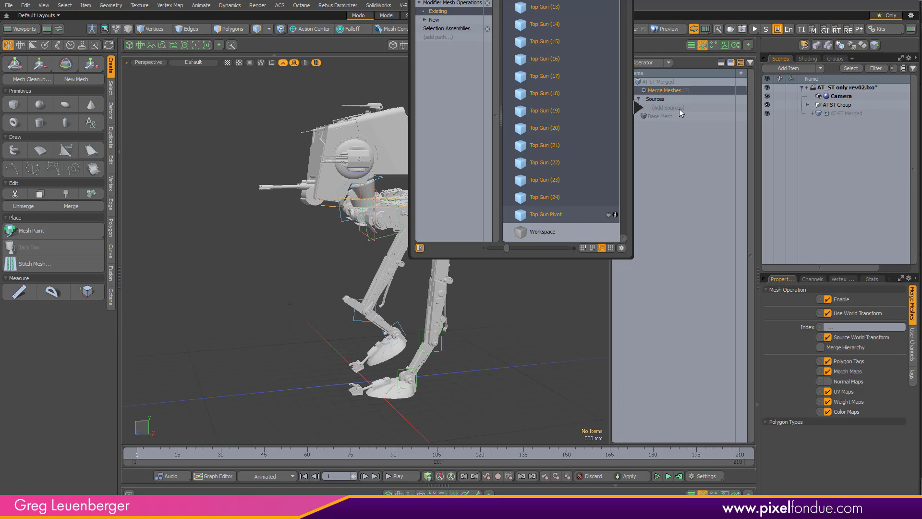
pyautogui.moveTo(679, 109); pyautogui.dragTo(676, 108)
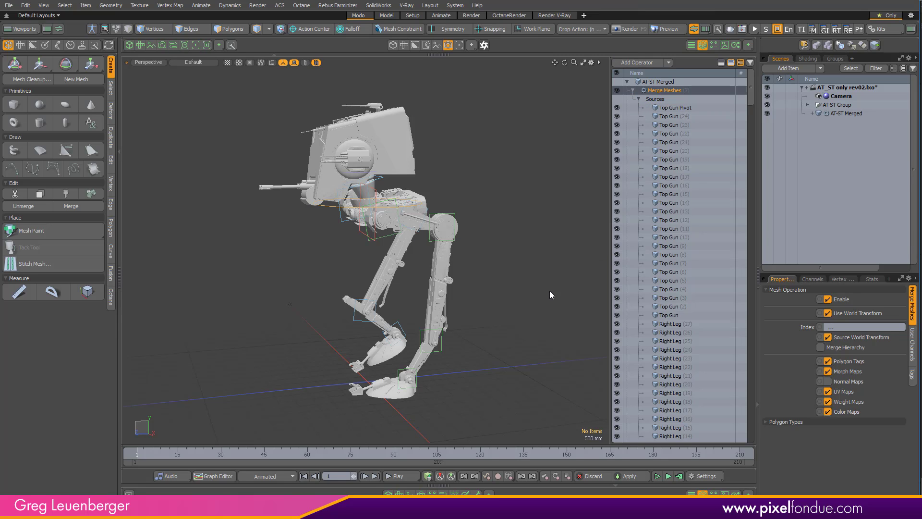
# - Collapse the Merge Meshes operator's source list and hide the original AT-ST Group
pyautogui.click(633, 91)
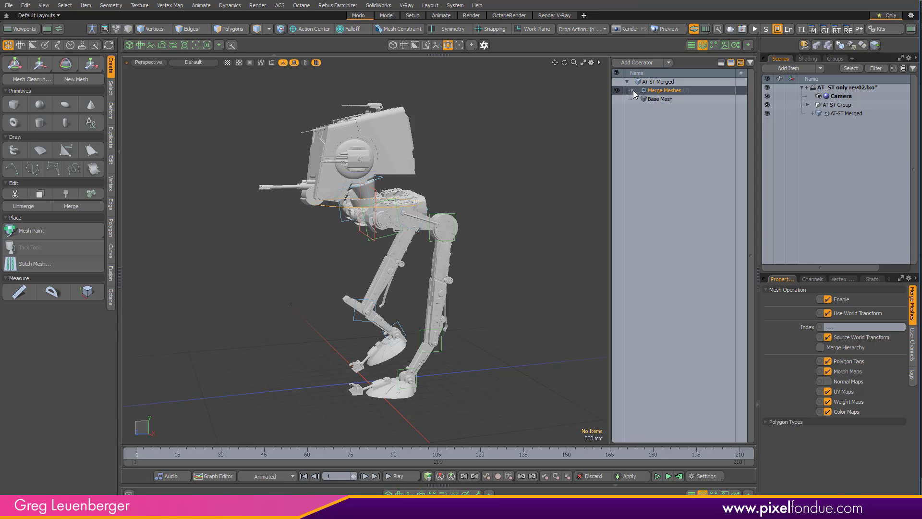
pyautogui.click(770, 106)
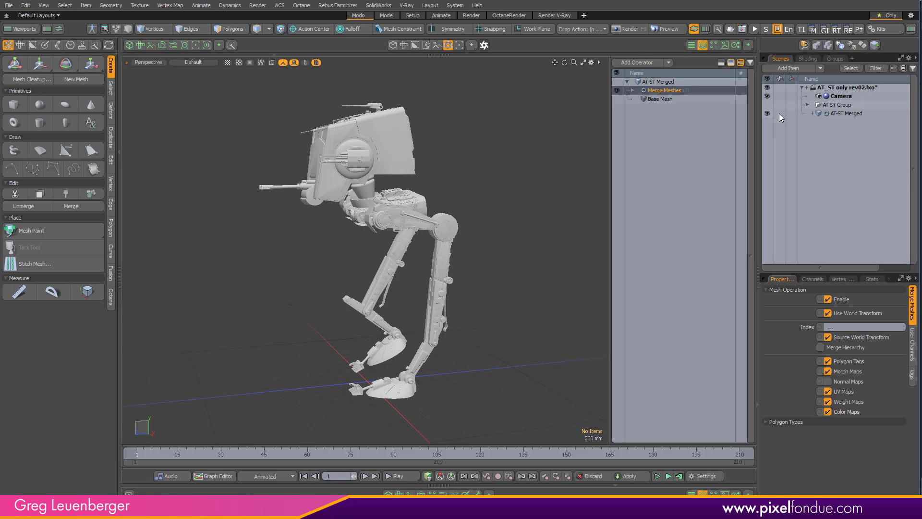
# - Check that the merged mesh follows the walk animation by scrubbing to frame 54, and return to the first frame
pyautogui.keyDown('alt'); pyautogui.moveTo(460, 236); pyautogui.dragTo(423, 284); pyautogui.keyUp('alt')
pyautogui.click(434, 233)
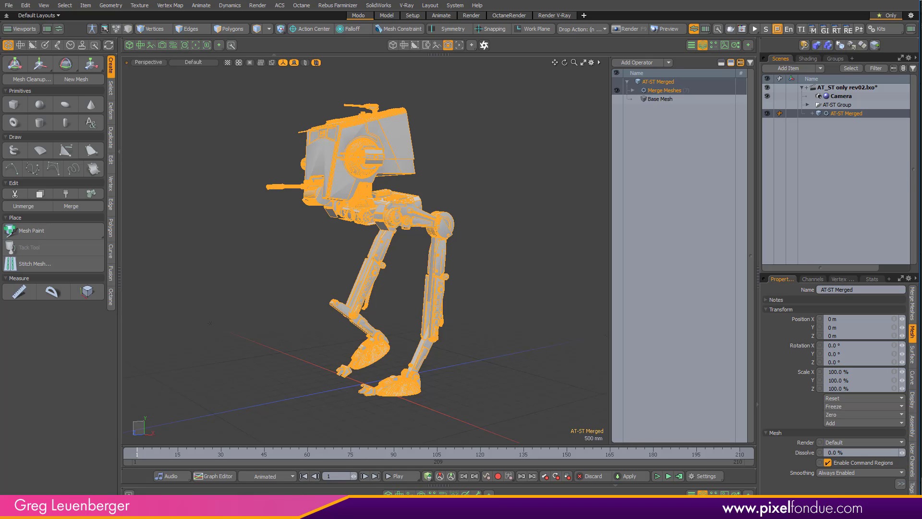
pyautogui.click(356, 456)
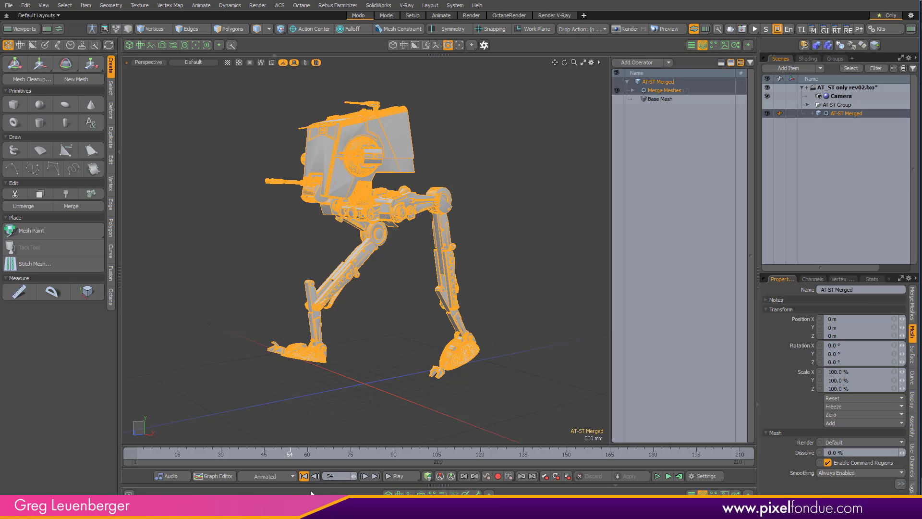
pyautogui.click(304, 476)
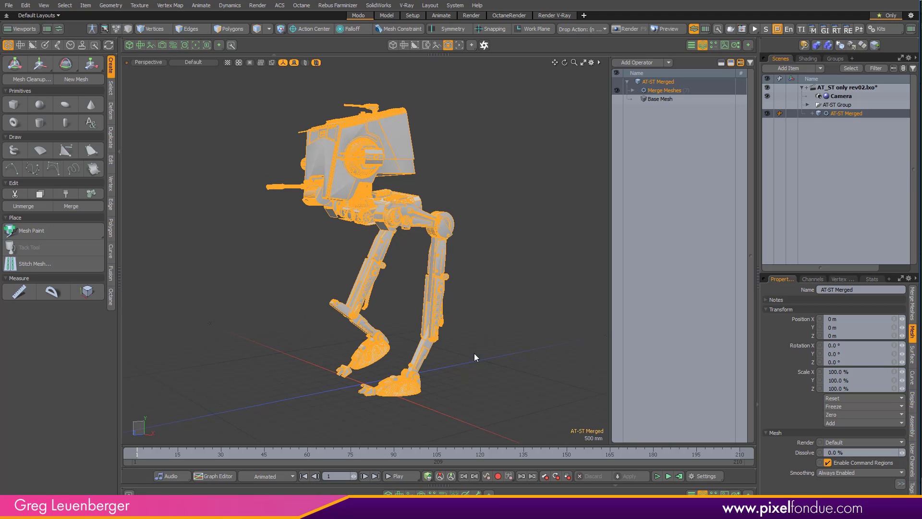
pyautogui.keyDown('alt'); pyautogui.moveTo(474, 325); pyautogui.dragTo(485, 339); pyautogui.keyUp('alt')
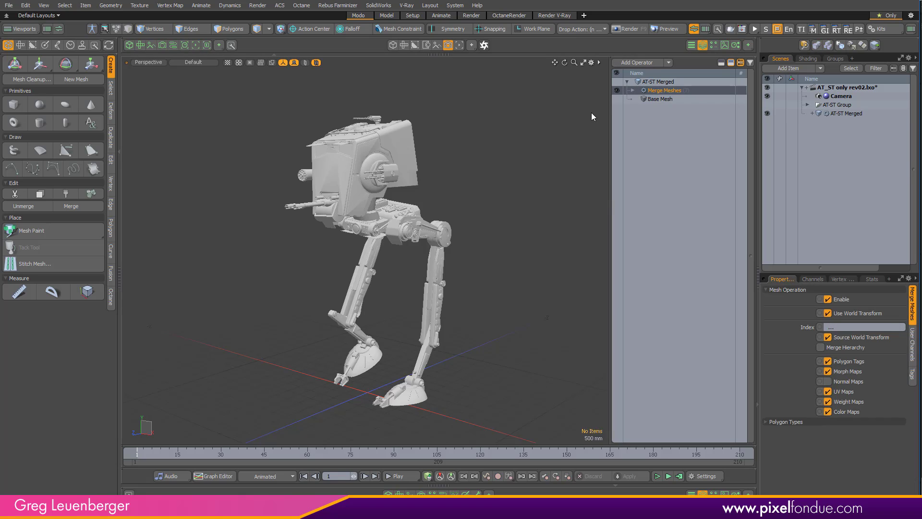
# - Add a Surface Particle Generator to the scene with AT-ST Merged as its source surface
pyautogui.click(783, 77)
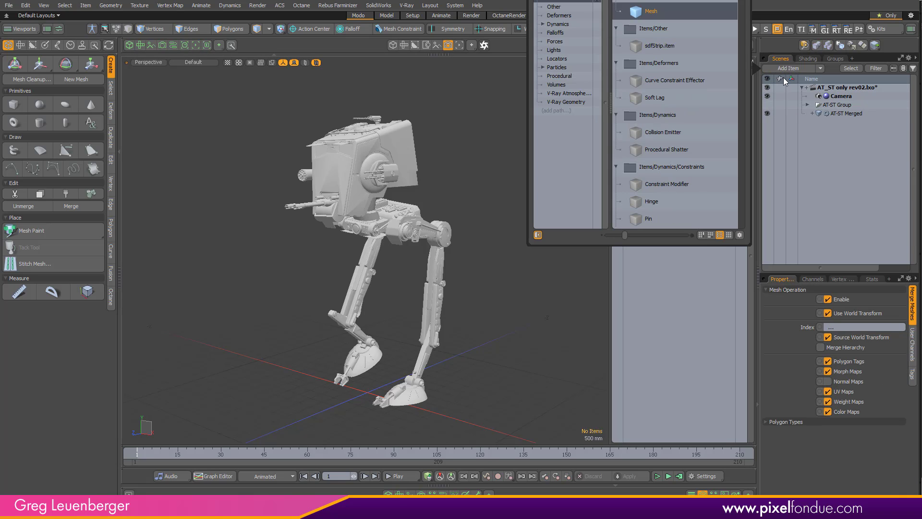
pyautogui.press('Return')
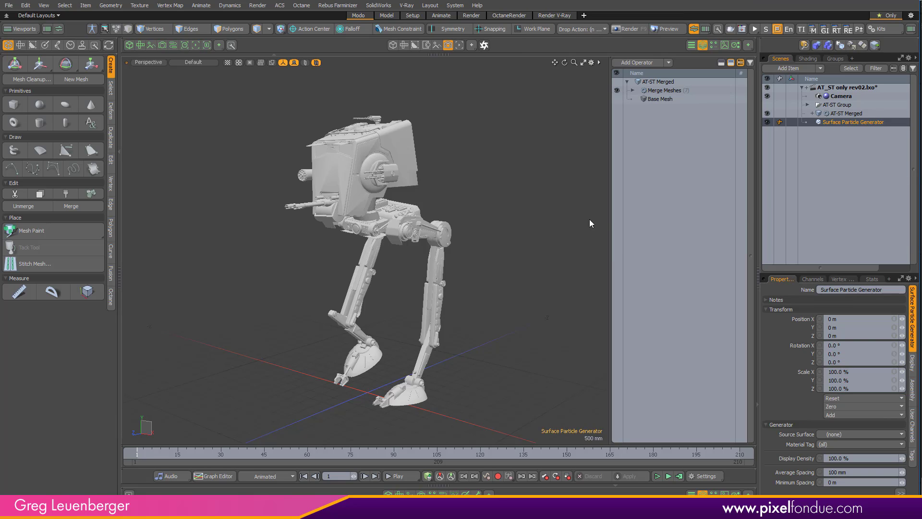
pyautogui.click(833, 434)
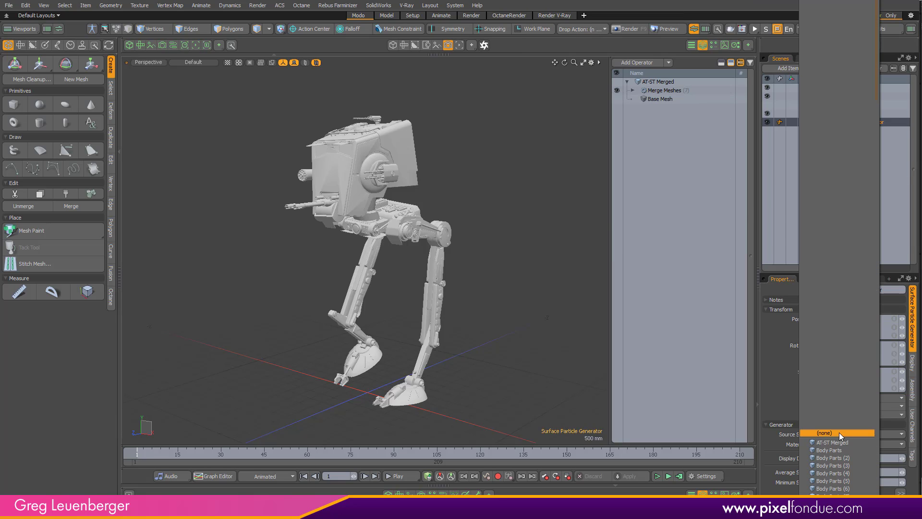
pyautogui.click(839, 432)
pyautogui.keyDown('alt'); pyautogui.moveTo(525, 301); pyautogui.dragTo(499, 402); pyautogui.keyUp('alt')
# - Switch to Photoshop and examine the block-built foot and head renders up close
pyautogui.hotkey('alt', 'Tab')
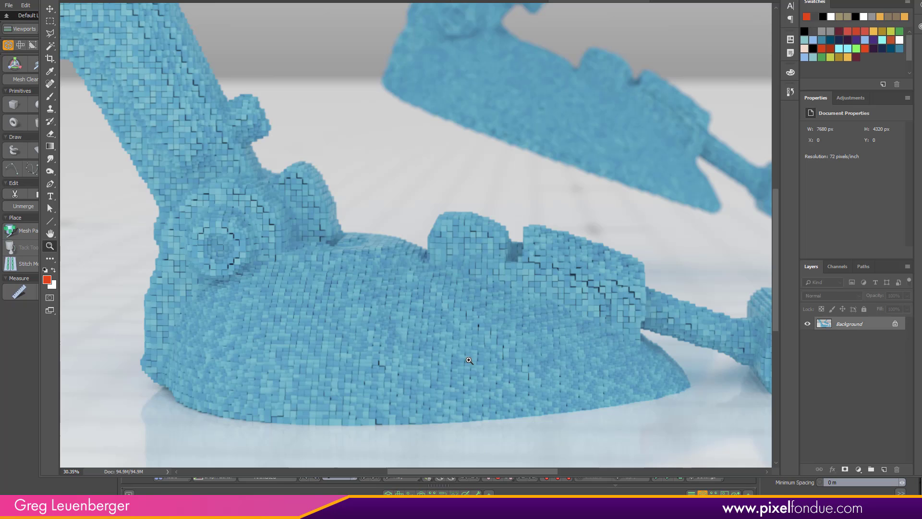
pyautogui.moveTo(614, 287)
pyautogui.mouseDown()
pyautogui.moveTo(634, 291)
pyautogui.moveTo(611, 288)
pyautogui.mouseUp()
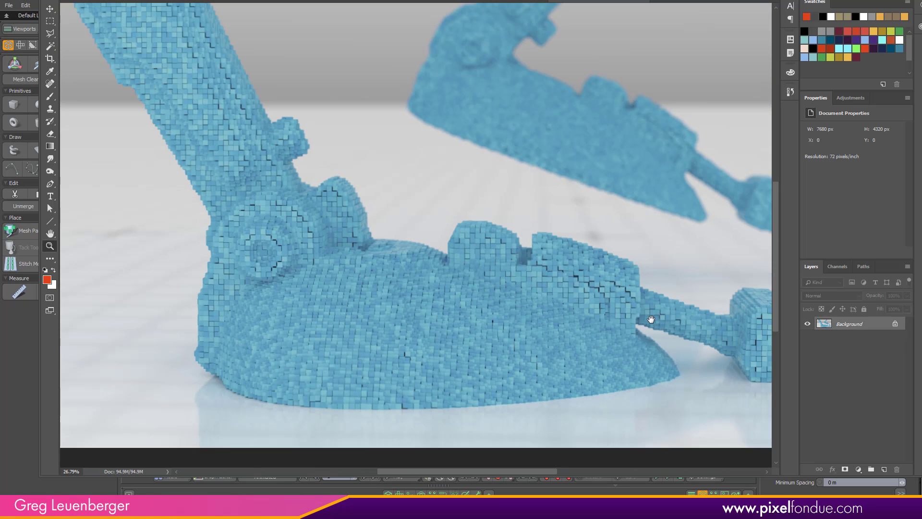
pyautogui.moveTo(652, 319); pyautogui.dragTo(559, 298)
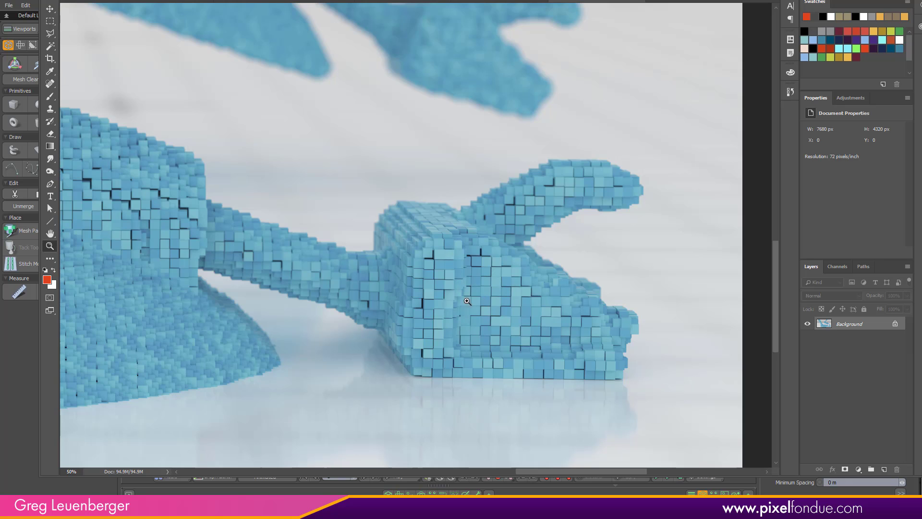
pyautogui.moveTo(472, 302); pyautogui.dragTo(460, 248)
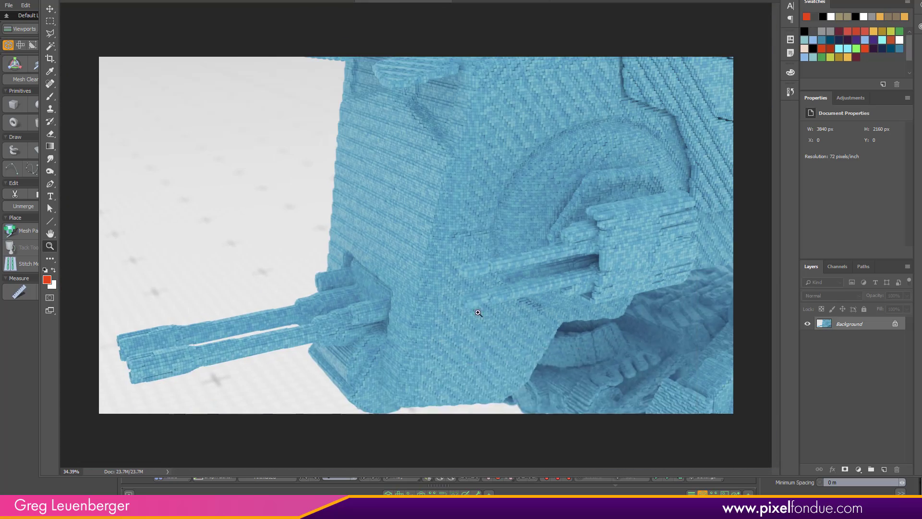
pyautogui.moveTo(478, 288); pyautogui.dragTo(471, 329)
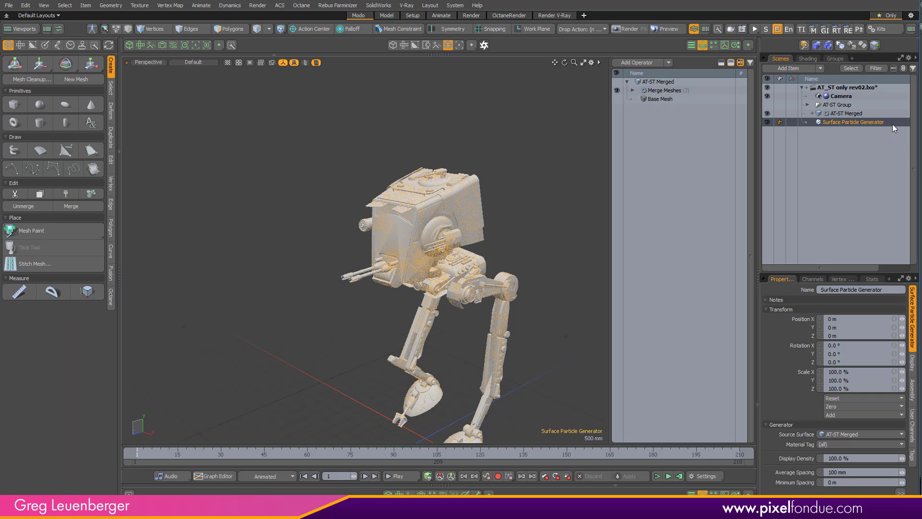
# - Back in Modo, delete the Surface Particle Generator
pyautogui.press('Delete')
pyautogui.keyDown('alt'); pyautogui.keyDown('shift'); pyautogui.moveTo(529, 217); pyautogui.dragTo(509, 176); pyautogui.keyUp('shift'); pyautogui.keyUp('alt')
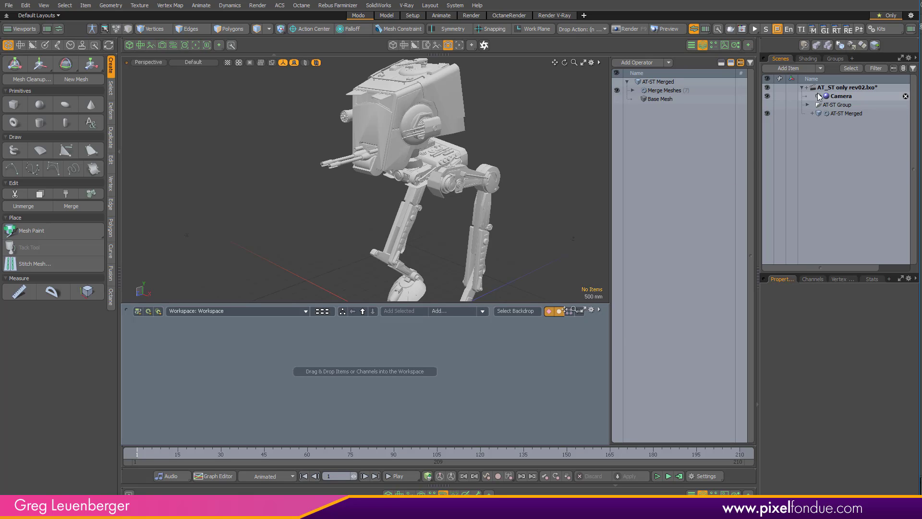
# - Place AT-ST Merged and a new VDBVoxel item in the schematic workspace and connect the mesh to the VDBVoxel's Source input
pyautogui.click(837, 113)
pyautogui.moveTo(836, 116); pyautogui.dragTo(301, 376)
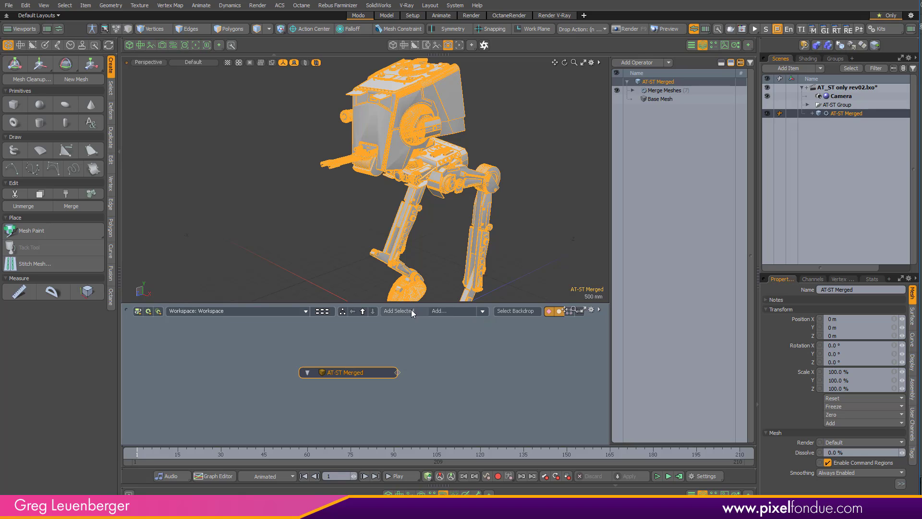
pyautogui.click(438, 312)
pyautogui.write('vdb')
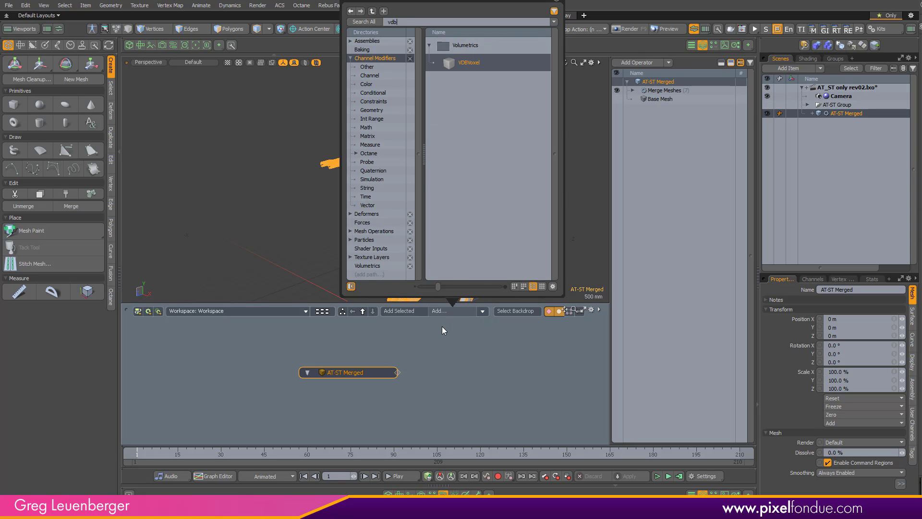
pyautogui.press('Return')
pyautogui.click(494, 366)
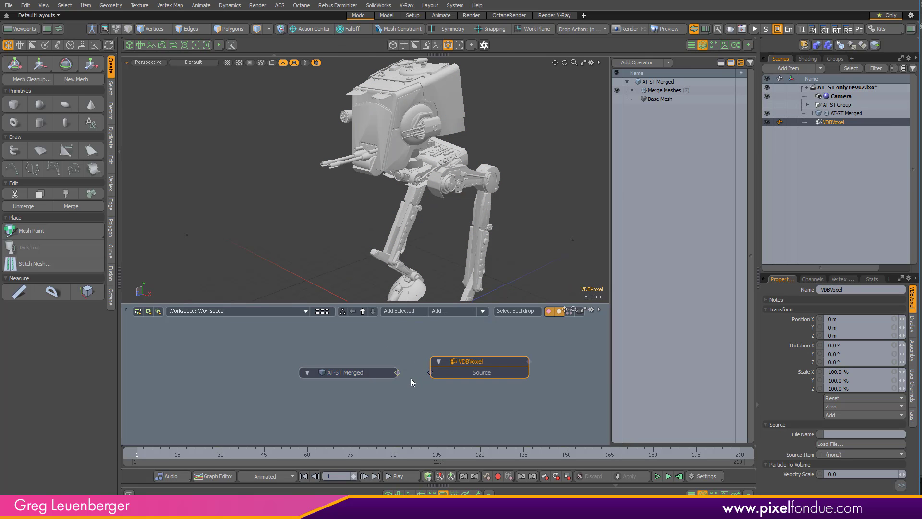
pyautogui.moveTo(397, 372); pyautogui.dragTo(445, 373)
pyautogui.keyDown('alt'); pyautogui.moveTo(508, 197); pyautogui.dragTo(495, 177); pyautogui.keyUp('alt')
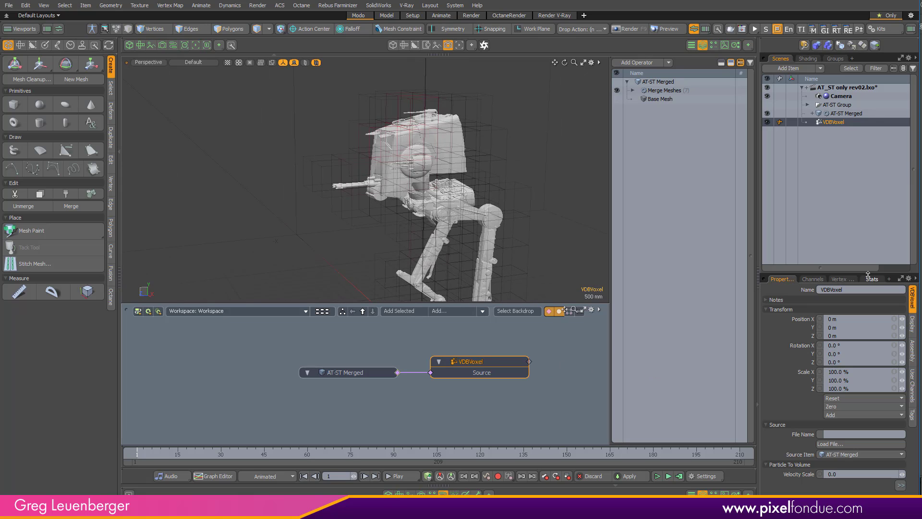
# - Set the VDBVoxel's voxel resolution to 16 and enable Generate Voxel Mesh
pyautogui.moveTo(853, 272); pyautogui.dragTo(852, 204)
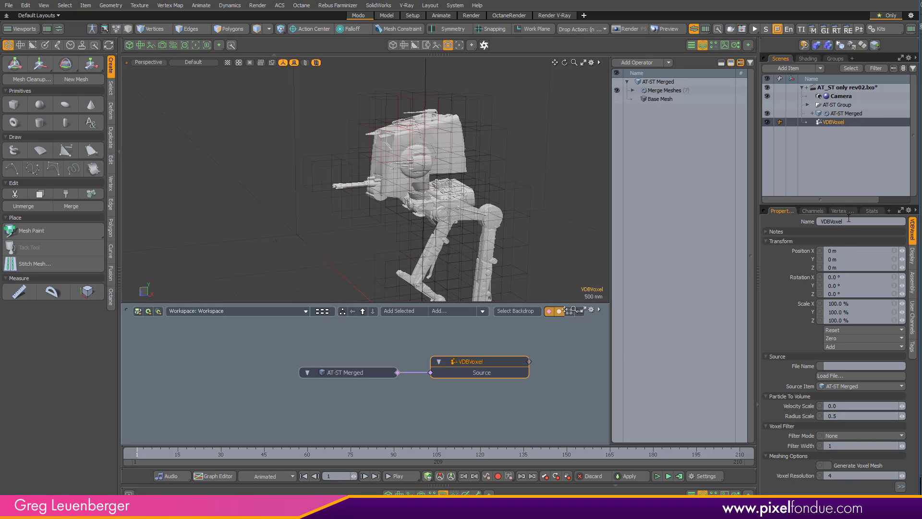
pyautogui.moveTo(840, 207); pyautogui.dragTo(840, 163)
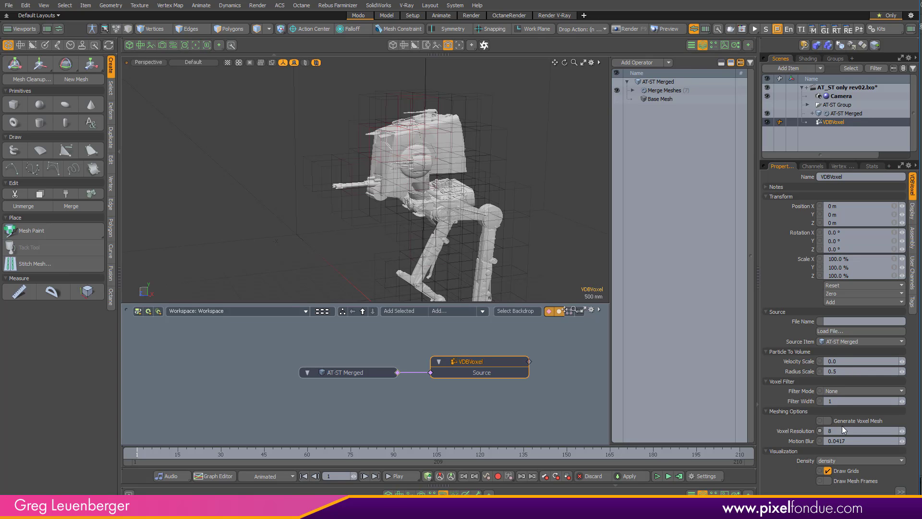
pyautogui.keyDown('alt'); pyautogui.moveTo(503, 245); pyautogui.dragTo(473, 189); pyautogui.keyUp('alt')
pyautogui.keyDown('ctrl'); pyautogui.keyDown('alt'); pyautogui.moveTo(473, 189); pyautogui.dragTo(382, 169); pyautogui.keyUp('alt'); pyautogui.keyUp('ctrl')
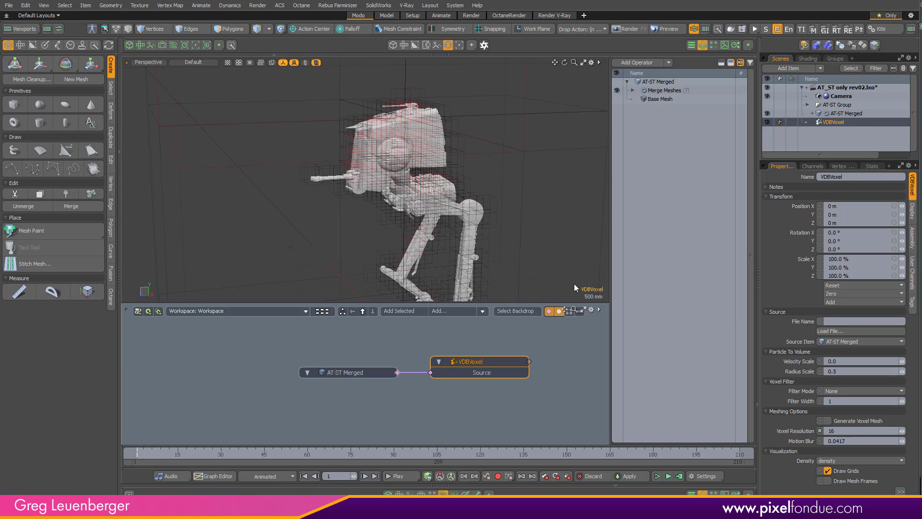
pyautogui.click(848, 422)
pyautogui.keyDown('alt'); pyautogui.moveTo(380, 149); pyautogui.dragTo(413, 152); pyautogui.keyUp('alt')
pyautogui.keyDown('ctrl'); pyautogui.keyDown('alt'); pyautogui.moveTo(413, 152); pyautogui.dragTo(473, 154); pyautogui.keyUp('alt'); pyautogui.keyUp('ctrl')
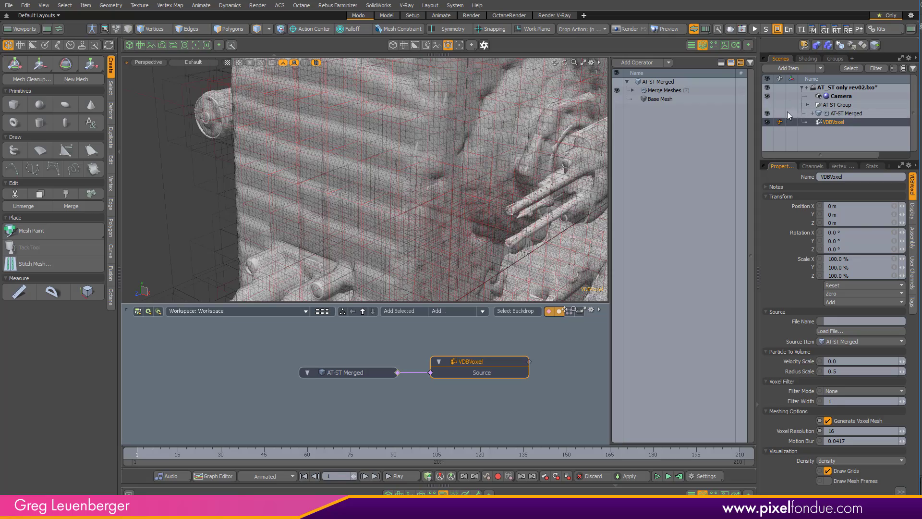
# - Hide the AT-ST Merged mesh and set the VDBVoxel's voxel resolution to 32
pyautogui.click(767, 114)
pyautogui.keyDown('alt'); pyautogui.moveTo(461, 190); pyautogui.dragTo(490, 169); pyautogui.keyUp('alt')
pyautogui.keyDown('ctrl'); pyautogui.keyDown('alt'); pyautogui.moveTo(490, 168); pyautogui.dragTo(549, 211); pyautogui.keyUp('alt'); pyautogui.keyUp('ctrl')
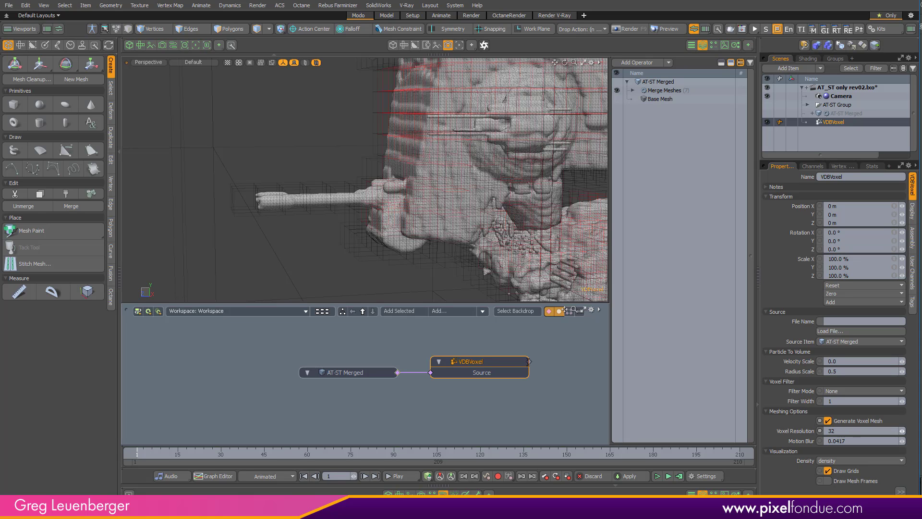
# - Inspect the voxel grid and generated mesh on the walker's head up close in the Right view
pyautogui.keyDown('alt'); pyautogui.moveTo(484, 226); pyautogui.dragTo(437, 208); pyautogui.keyUp('alt')
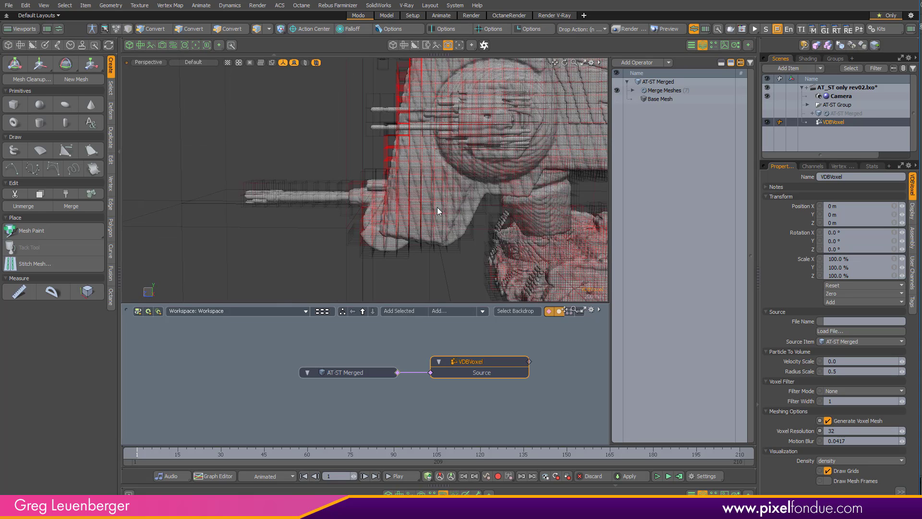
pyautogui.hotkey('ctrl', 'space')
pyautogui.click(617, 215)
pyautogui.scroll(10, 460, 199)
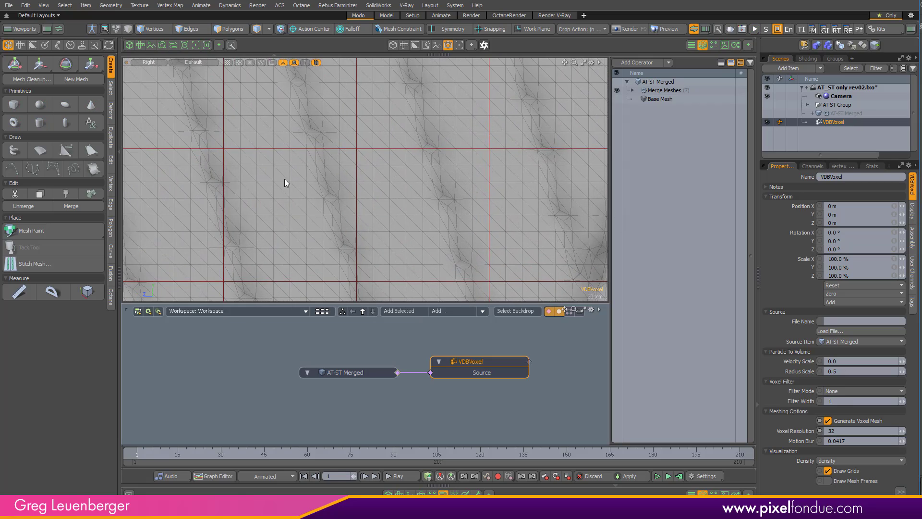
pyautogui.scroll(-10, 448, 241)
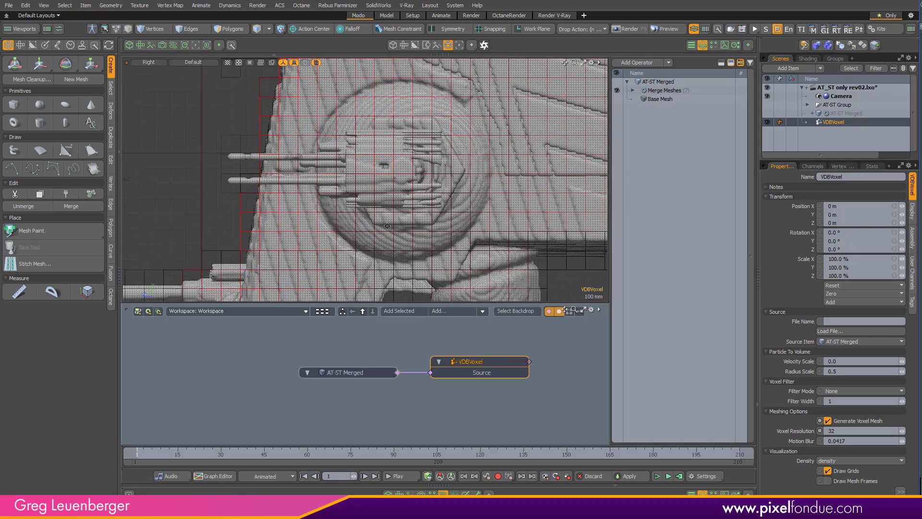
pyautogui.keyDown('alt'); pyautogui.moveTo(548, 128); pyautogui.dragTo(402, 213); pyautogui.keyUp('alt')
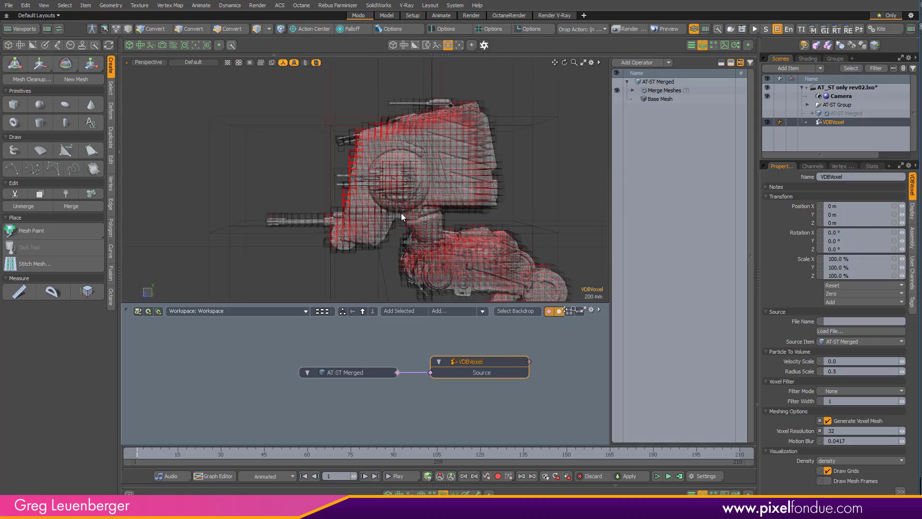
# - Examine the generated voxel mesh from several angles in perspective with the VDBVoxel item deselected
pyautogui.hotkey('ctrl', 'space')
pyautogui.keyDown('alt'); pyautogui.moveTo(498, 149); pyautogui.dragTo(545, 276); pyautogui.keyUp('alt')
pyautogui.click(594, 256)
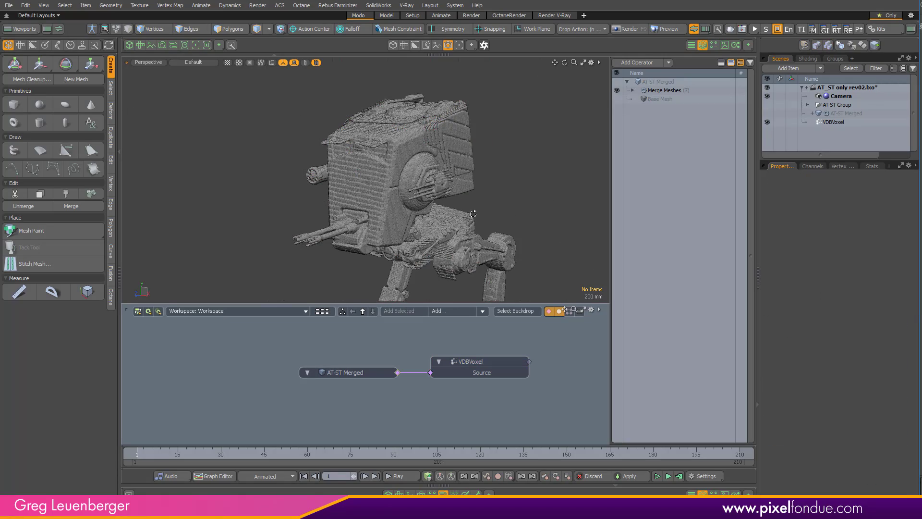
pyautogui.scroll(6, 378, 199)
pyautogui.keyDown('ctrl'); pyautogui.keyDown('alt'); pyautogui.moveTo(478, 211); pyautogui.dragTo(392, 203); pyautogui.keyUp('alt'); pyautogui.keyUp('ctrl')
pyautogui.keyDown('alt'); pyautogui.keyDown('shift'); pyautogui.moveTo(392, 204); pyautogui.dragTo(514, 178); pyautogui.keyUp('shift'); pyautogui.keyUp('alt')
pyautogui.moveTo(514, 177)
pyautogui.keyDown('alt'); pyautogui.keyDown('shift'); pyautogui.mouseDown()
pyautogui.moveTo(523, 174)
pyautogui.moveTo(524, 189)
pyautogui.mouseUp(); pyautogui.keyUp('shift'); pyautogui.keyUp('alt')
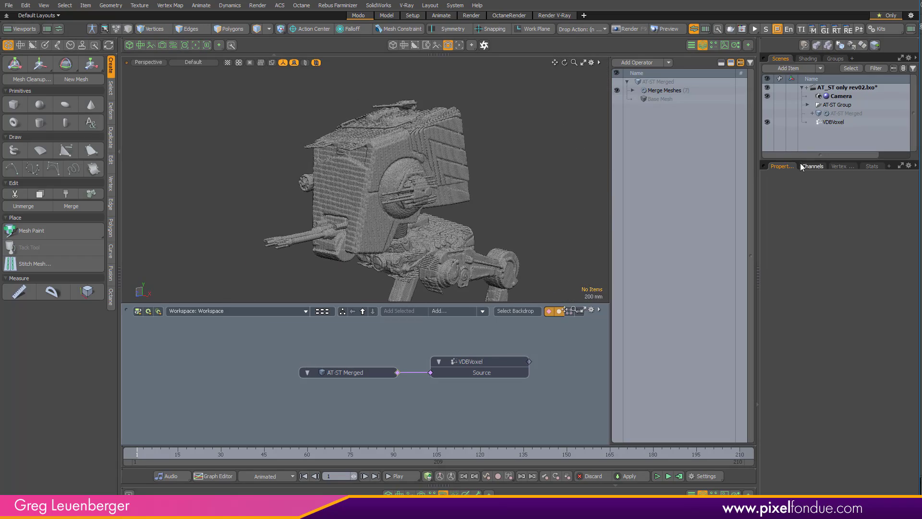
# - Create a new mesh item and name it Cube Proto
pyautogui.moveTo(801, 163); pyautogui.dragTo(801, 214)
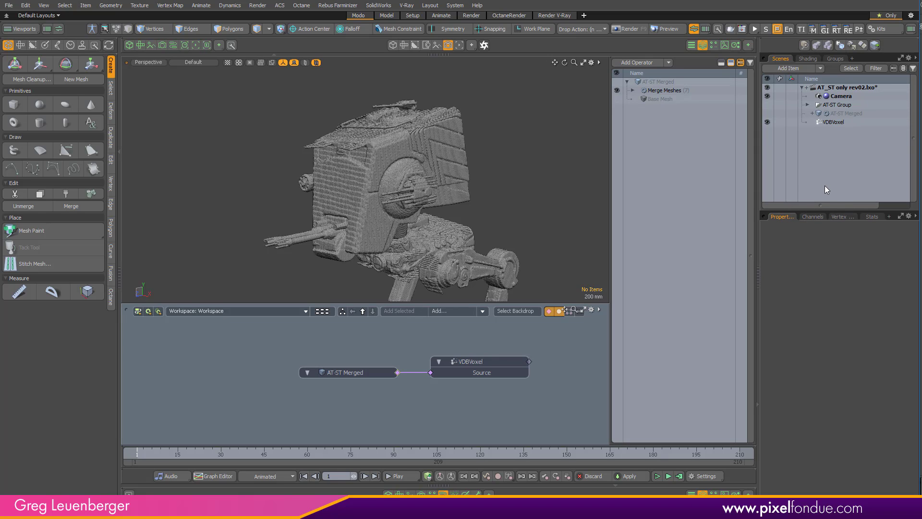
pyautogui.press('n')
pyautogui.press('F2')
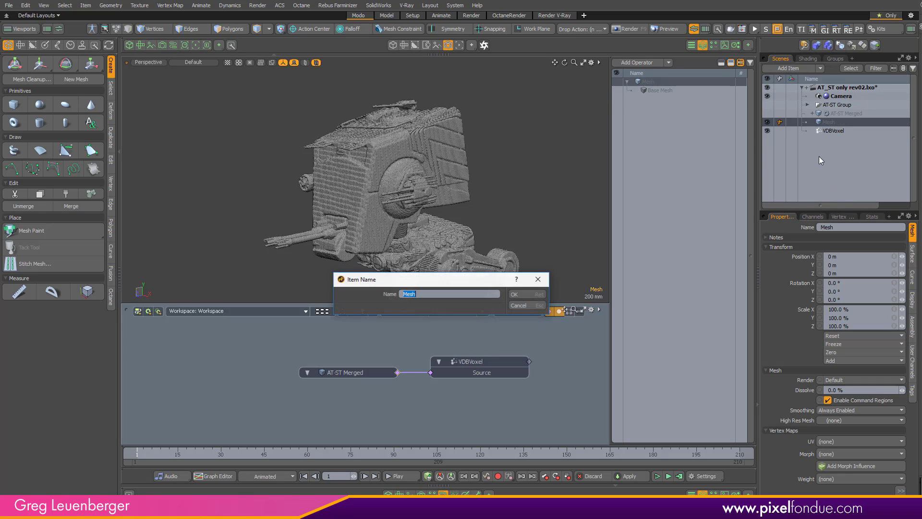
pyautogui.write('Cube Proto')
pyautogui.press('Return')
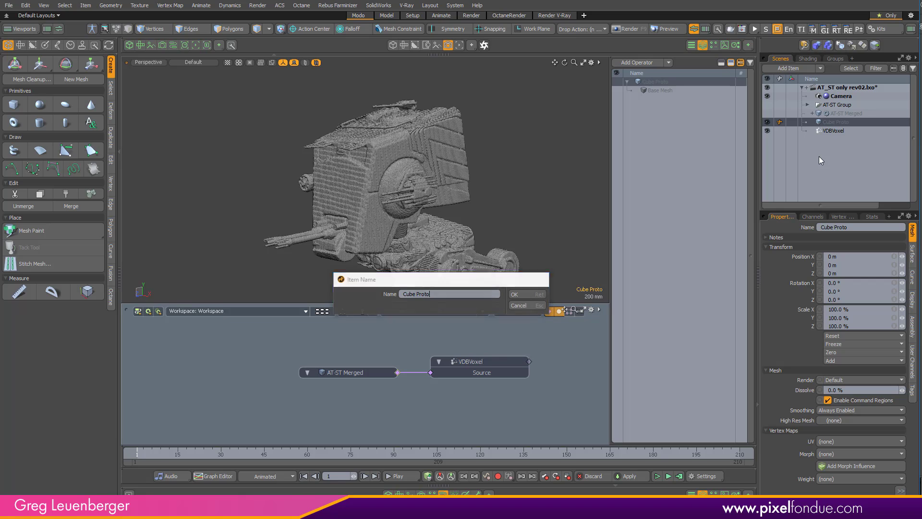
# - Add a procedural Cube mesh operation to Cube Proto
pyautogui.click(643, 62)
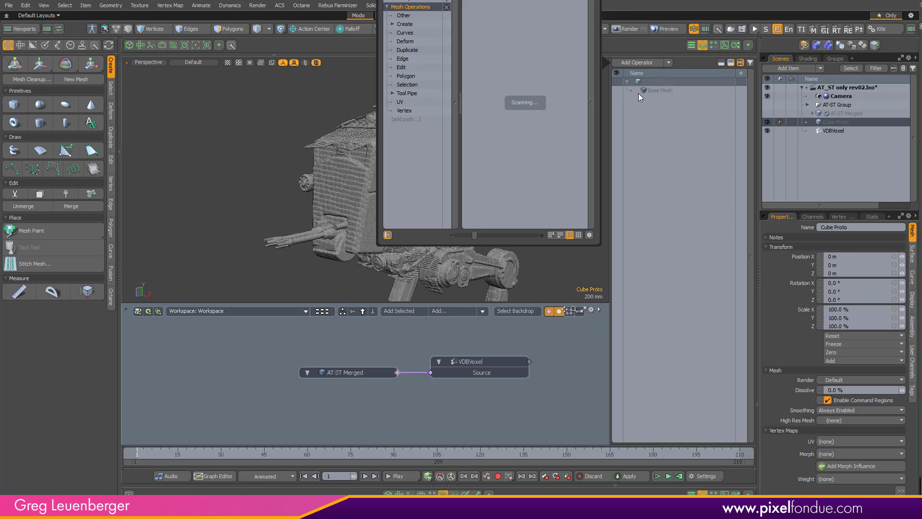
pyautogui.write('cube')
pyautogui.press('Return')
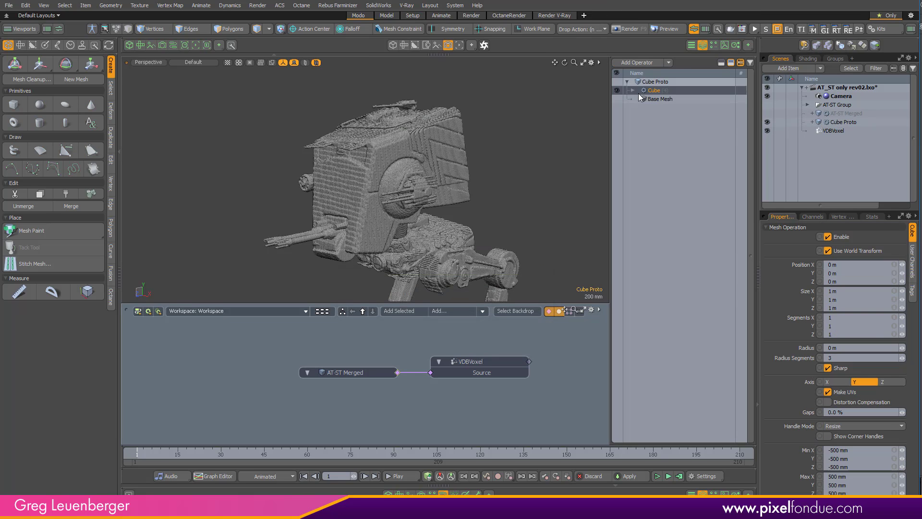
pyautogui.click(693, 208)
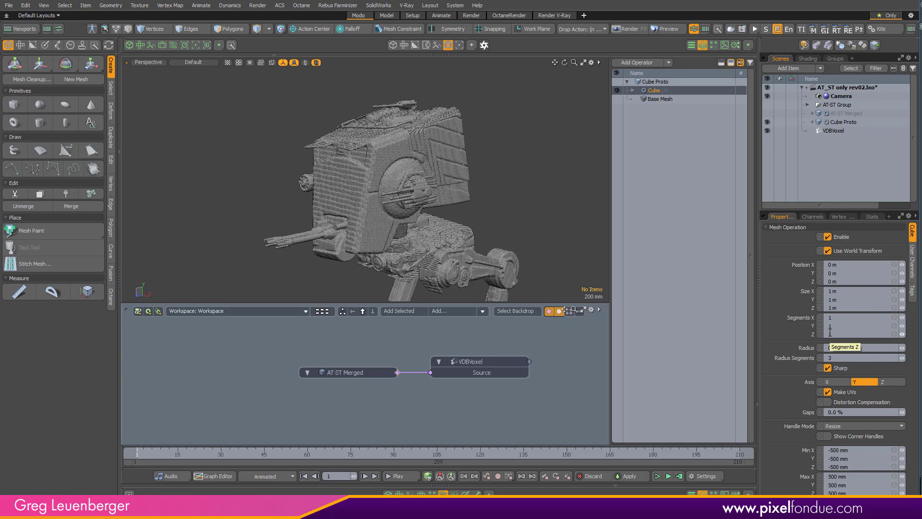
# - Add a procedural Cone mesh operation above the Cube in Cube Proto
pyautogui.click(639, 63)
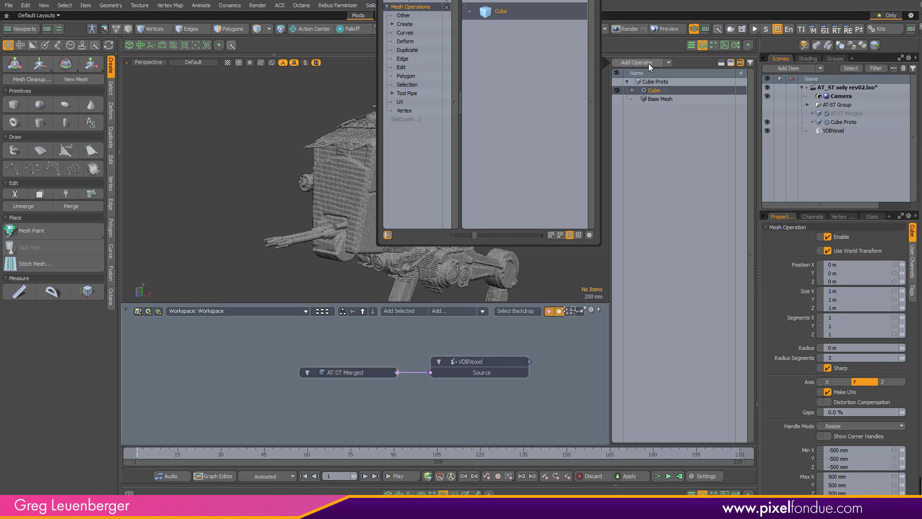
pyautogui.press('BackSpace')
pyautogui.press('BackSpace')
pyautogui.press('BackSpace')
pyautogui.press('BackSpace')
pyautogui.write('cone')
pyautogui.press('Return')
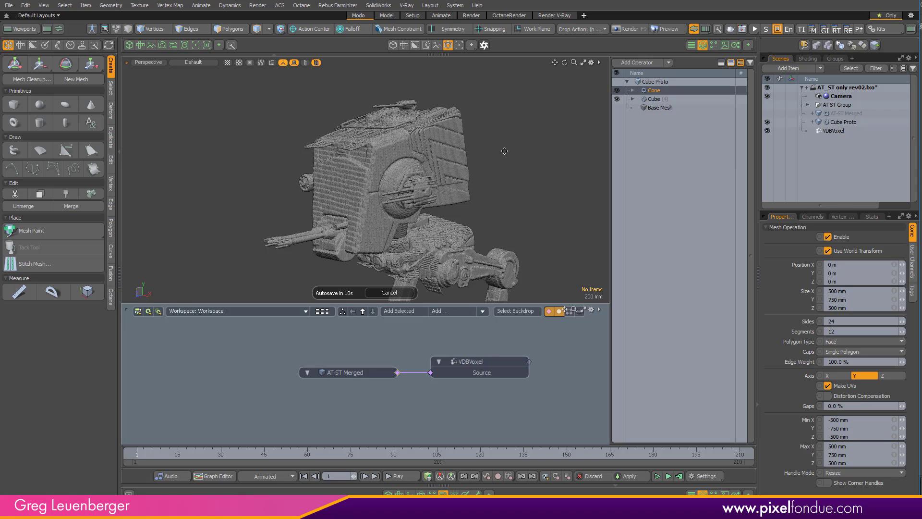
pyautogui.keyDown('alt'); pyautogui.keyDown('shift'); pyautogui.moveTo(393, 283); pyautogui.dragTo(417, 115); pyautogui.keyUp('shift'); pyautogui.keyUp('alt')
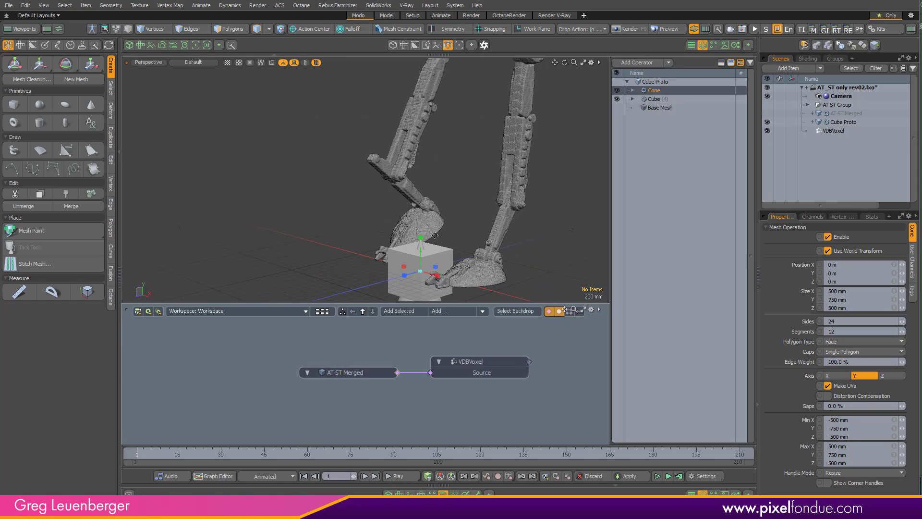
pyautogui.keyDown('alt'); pyautogui.keyDown('shift'); pyautogui.moveTo(416, 260); pyautogui.dragTo(425, 201); pyautogui.keyUp('shift'); pyautogui.keyUp('alt')
pyautogui.keyDown('ctrl'); pyautogui.keyDown('alt'); pyautogui.moveTo(425, 201); pyautogui.dragTo(437, 201); pyautogui.keyUp('alt'); pyautogui.keyUp('ctrl')
# - Compare the cone and cube shapes by toggling each operation in Cube Proto, and delete the Cone operation
pyautogui.click(616, 90)
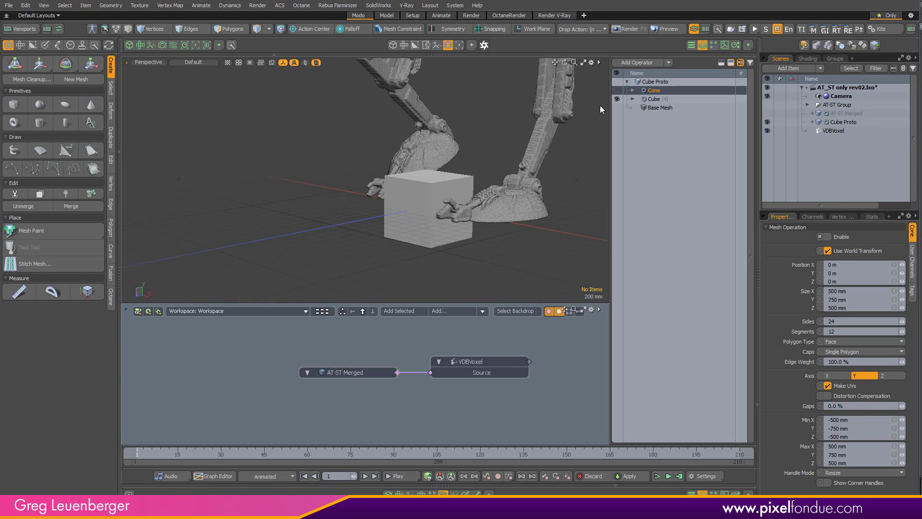
pyautogui.click(616, 99)
pyautogui.click(616, 90)
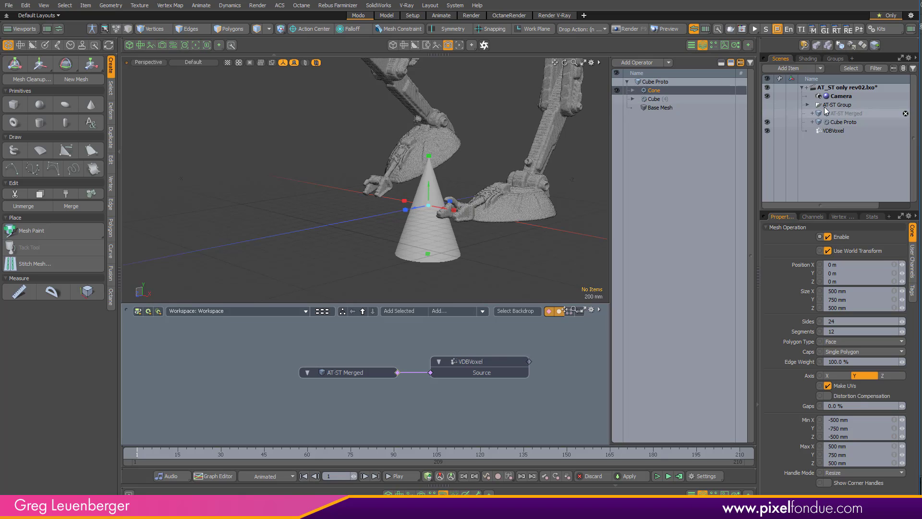
pyautogui.click(654, 99)
pyautogui.click(616, 99)
pyautogui.click(616, 90)
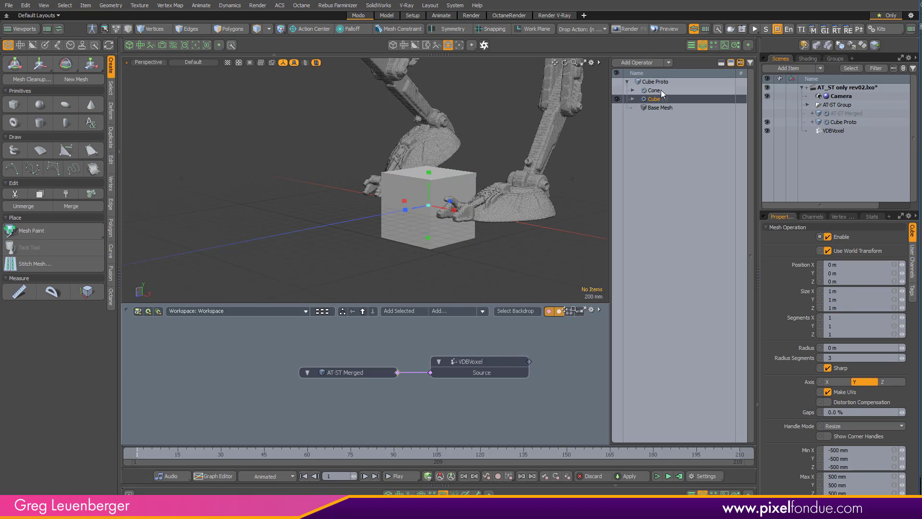
pyautogui.click(654, 90)
pyautogui.press('Delete')
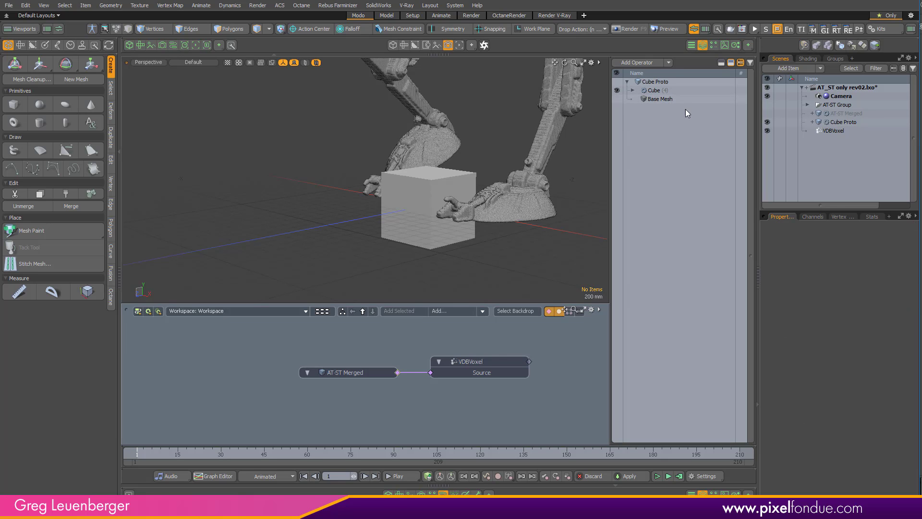
# - Set the Cube operation's size to 50 mm on X, Y and Z
pyautogui.scroll(2, 428, 196)
pyautogui.click(451, 203)
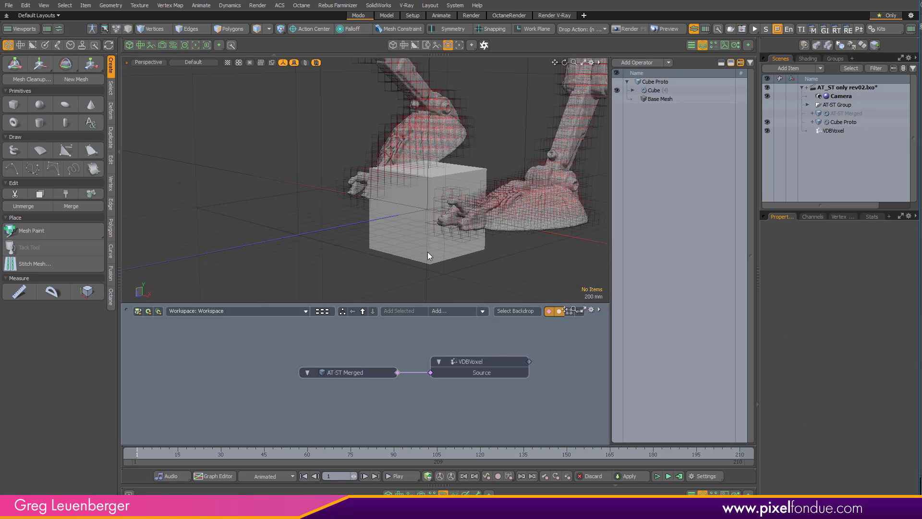
pyautogui.click(450, 257)
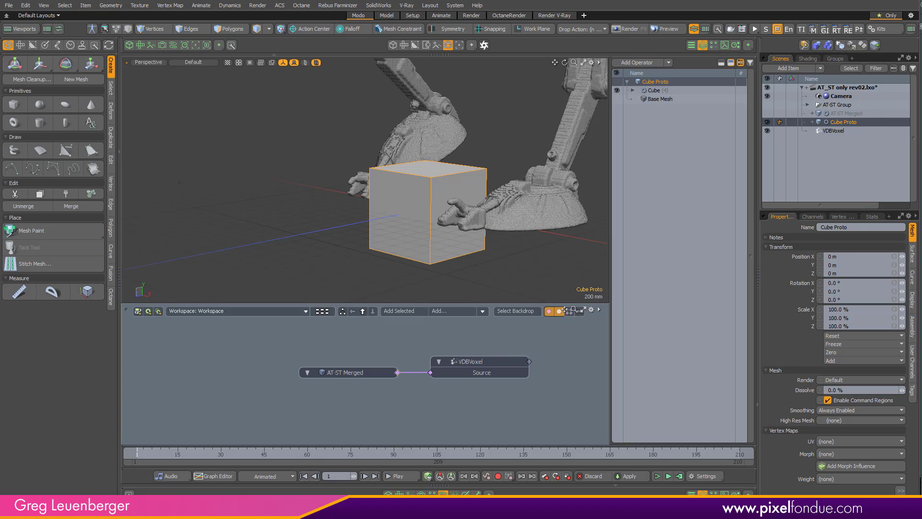
pyautogui.click(661, 91)
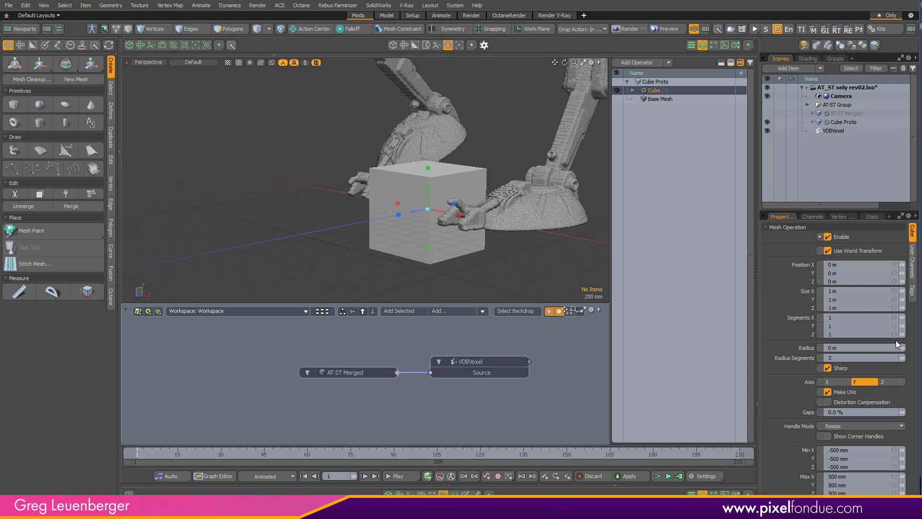
pyautogui.click(852, 291)
pyautogui.write('50mm')
pyautogui.press('Return')
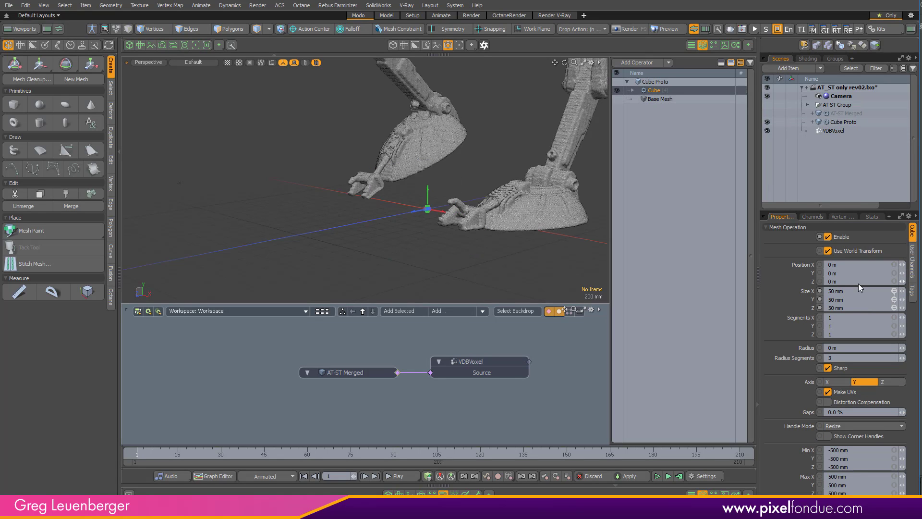
# - Add a Material Tag operation to Cube Proto and set its material name to Cube_Proto
pyautogui.keyDown('ctrl'); pyautogui.keyDown('alt'); pyautogui.moveTo(443, 215); pyautogui.dragTo(438, 262); pyautogui.keyUp('alt'); pyautogui.keyUp('ctrl')
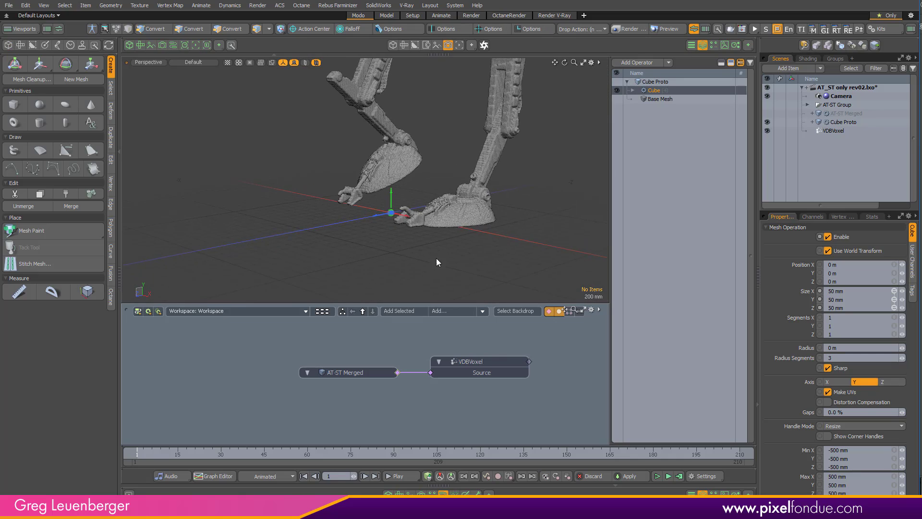
pyautogui.keyDown('ctrl'); pyautogui.keyDown('alt'); pyautogui.moveTo(491, 243); pyautogui.dragTo(520, 219); pyautogui.keyUp('alt'); pyautogui.keyUp('ctrl')
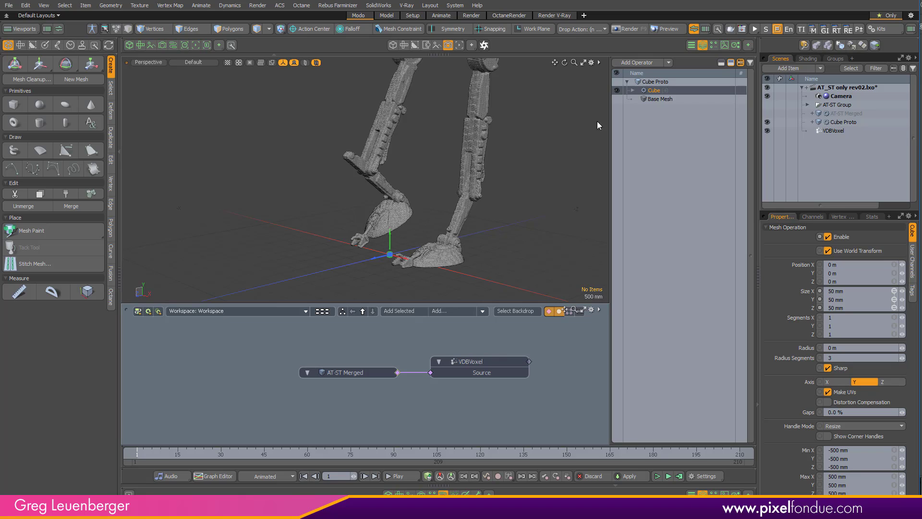
pyautogui.click(639, 62)
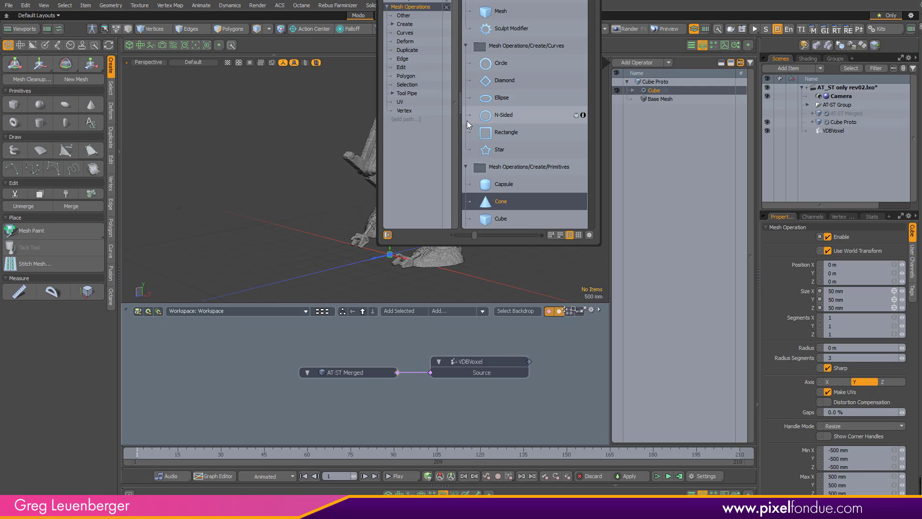
pyautogui.write('mat')
pyautogui.press('Return')
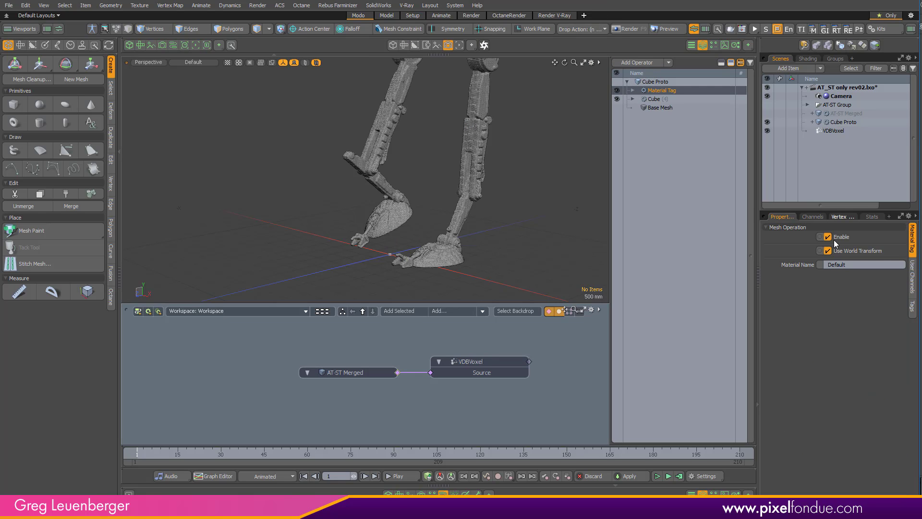
pyautogui.click(838, 264)
pyautogui.write('Cub')
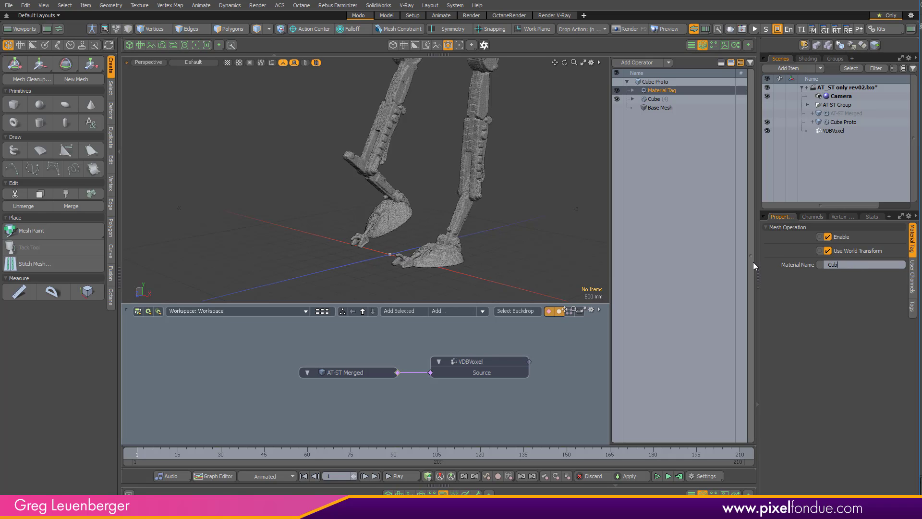
pyautogui.write('e_Proto0')
pyautogui.moveTo(855, 264); pyautogui.dragTo(861, 265)
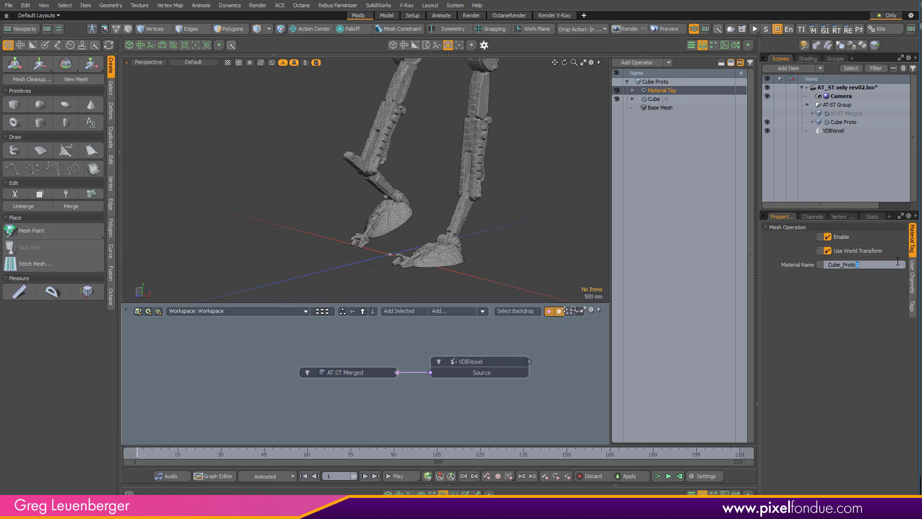
# - Add a Replicator item to the scene
pyautogui.keyDown('ctrl'); pyautogui.keyDown('alt'); pyautogui.moveTo(538, 180); pyautogui.dragTo(427, 197); pyautogui.keyUp('alt'); pyautogui.keyUp('ctrl')
pyautogui.keyDown('alt'); pyautogui.keyDown('shift'); pyautogui.moveTo(427, 197); pyautogui.dragTo(418, 218); pyautogui.keyUp('shift'); pyautogui.keyUp('alt')
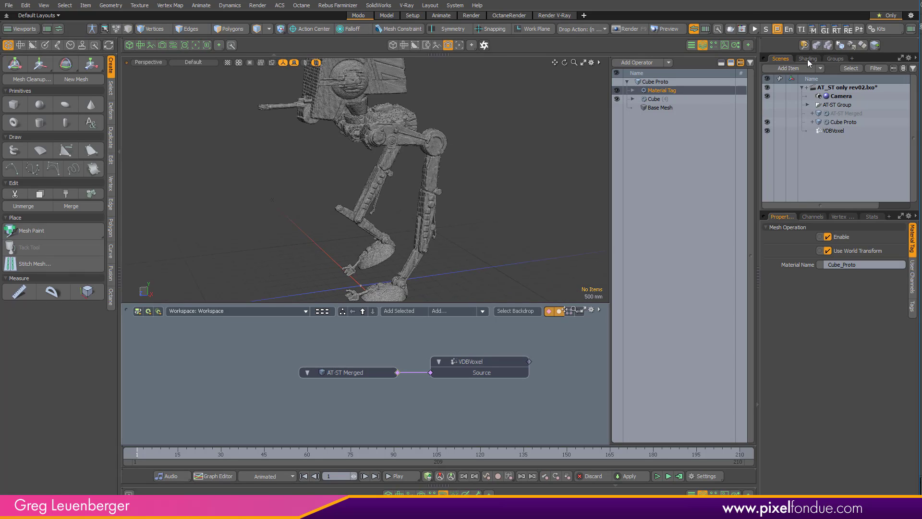
pyautogui.click(788, 68)
pyautogui.write('rep')
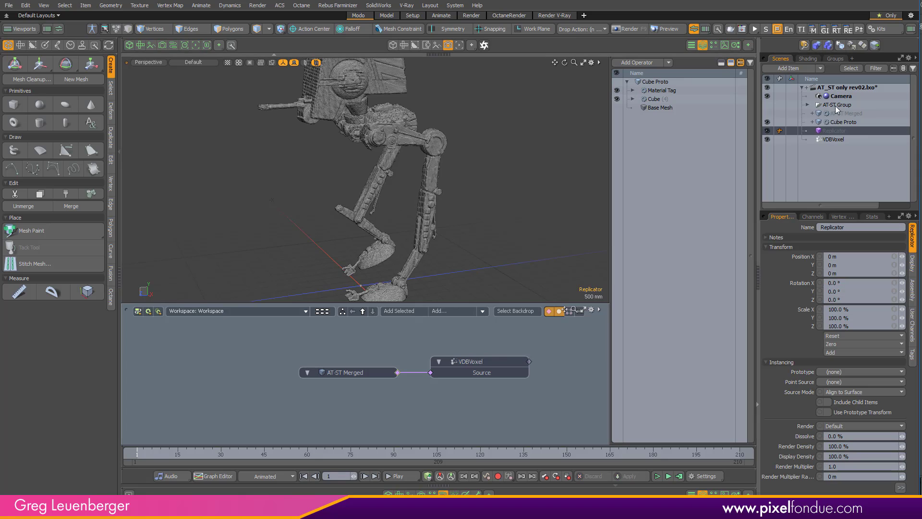
# - Place the Replicator in the schematic beside VDBVoxel and connect Cube Proto to its Prototypes input
pyautogui.moveTo(838, 131); pyautogui.dragTo(568, 403)
pyautogui.moveTo(499, 374); pyautogui.dragTo(359, 371, button='middle')
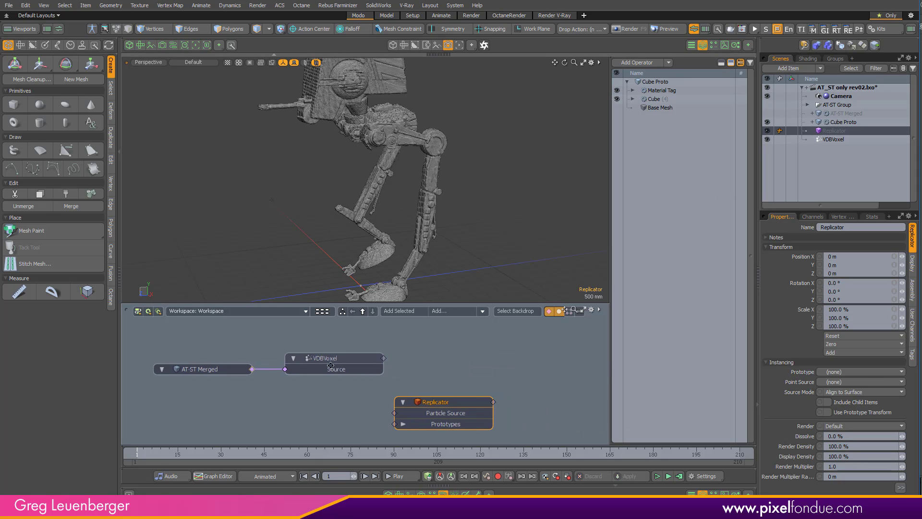
pyautogui.moveTo(445, 401); pyautogui.dragTo(506, 367)
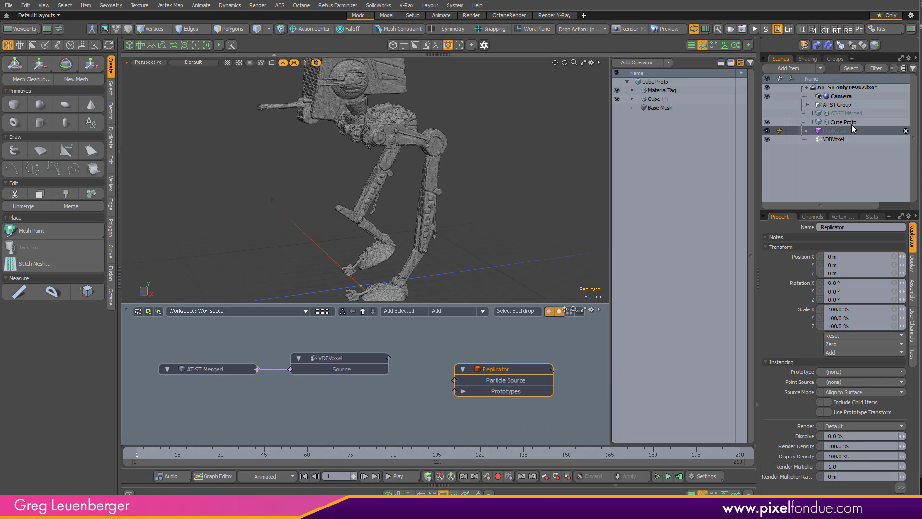
pyautogui.moveTo(844, 122); pyautogui.dragTo(475, 391)
# - Try to connect VDBVoxel's output directly to the Replicator's Particle Source input
pyautogui.moveTo(389, 357); pyautogui.dragTo(482, 383)
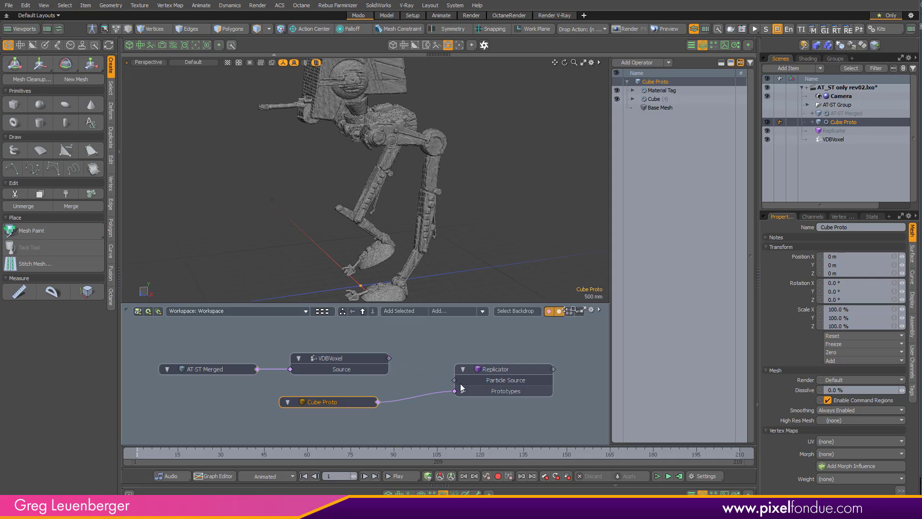
pyautogui.moveTo(389, 358); pyautogui.dragTo(470, 383)
pyautogui.click(443, 388)
pyautogui.scroll(-2, 413, 348)
pyautogui.moveTo(280, 342); pyautogui.dragTo(322, 360)
pyautogui.click(806, 165)
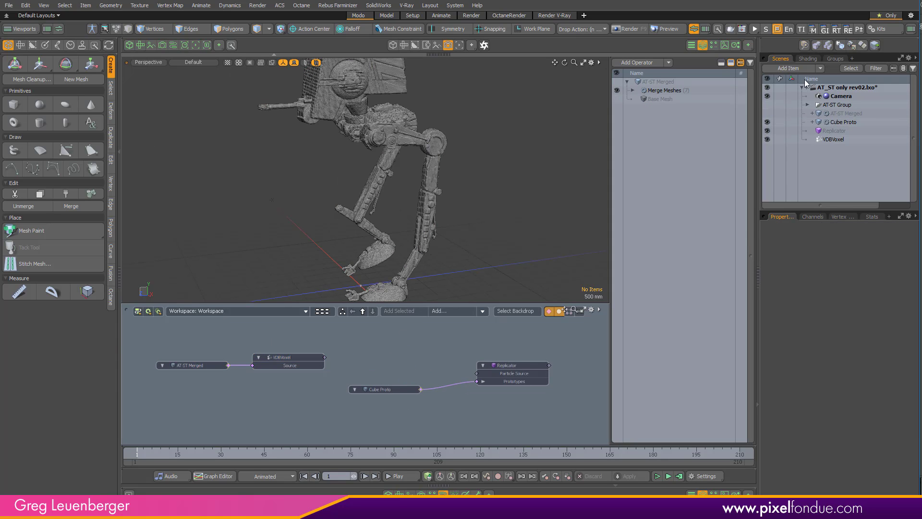
# - Create a new mesh item and name it Voxel Merged
pyautogui.click(788, 69)
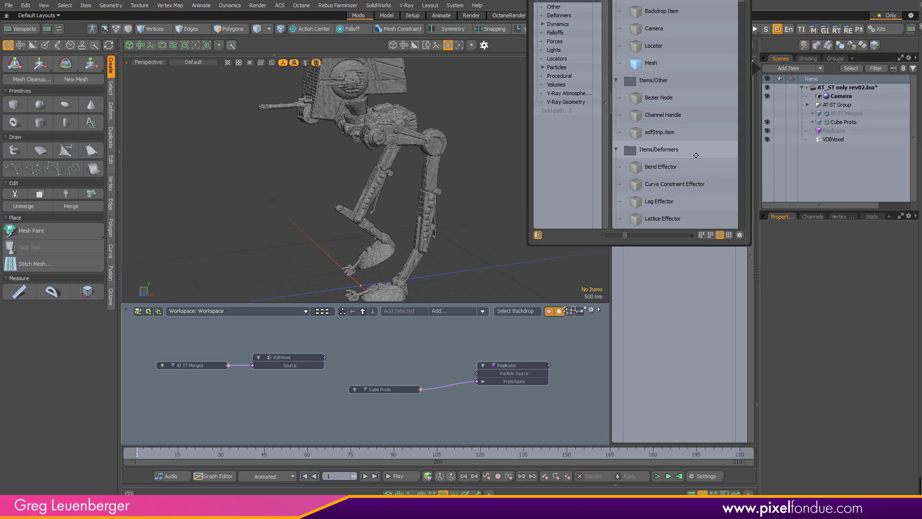
pyautogui.doubleClick(672, 65)
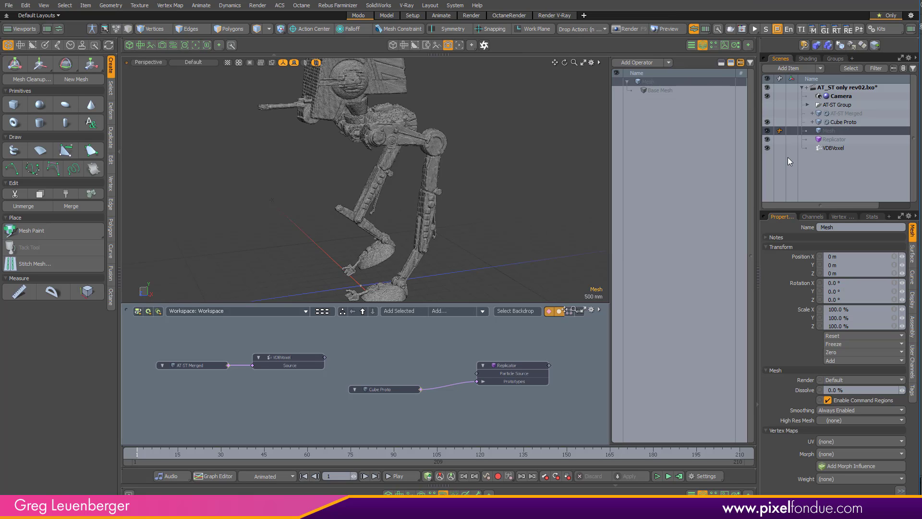
pyautogui.press('F2')
pyautogui.write('Voxel')
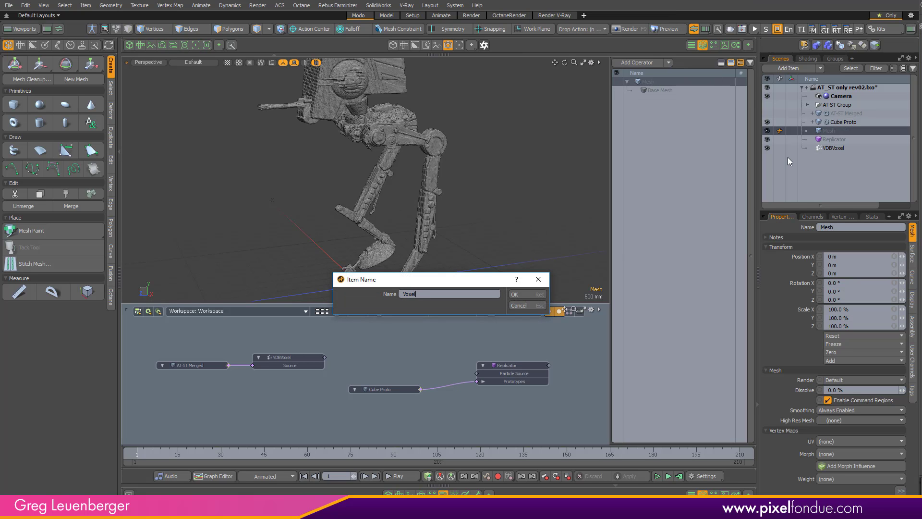
pyautogui.write(' Merged')
pyautogui.press('Return')
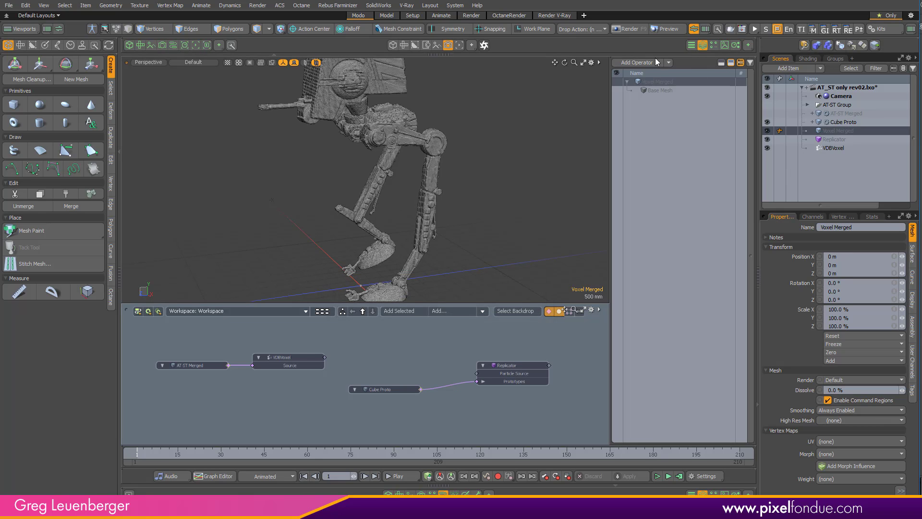
# - Add a Merge Meshes operation to Voxel Merged
pyautogui.click(653, 63)
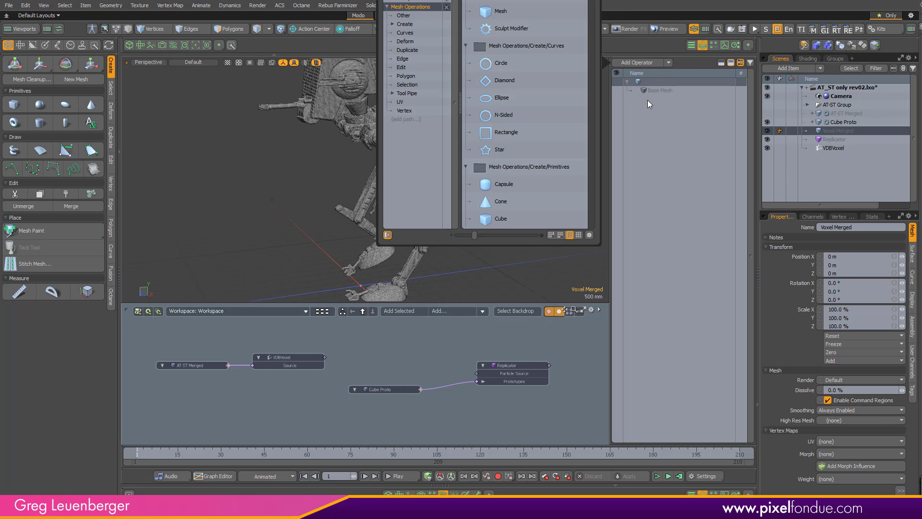
pyautogui.write('merged')
pyautogui.press('BackSpace')
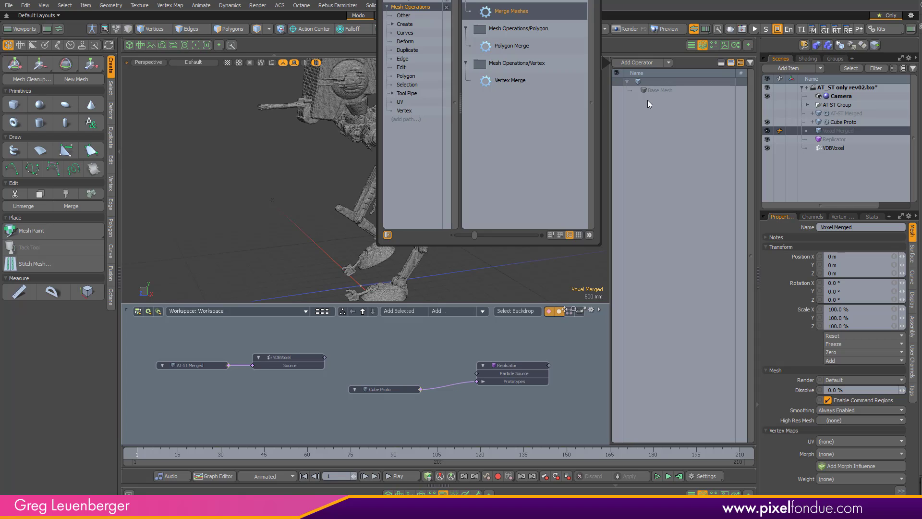
pyautogui.press('Return')
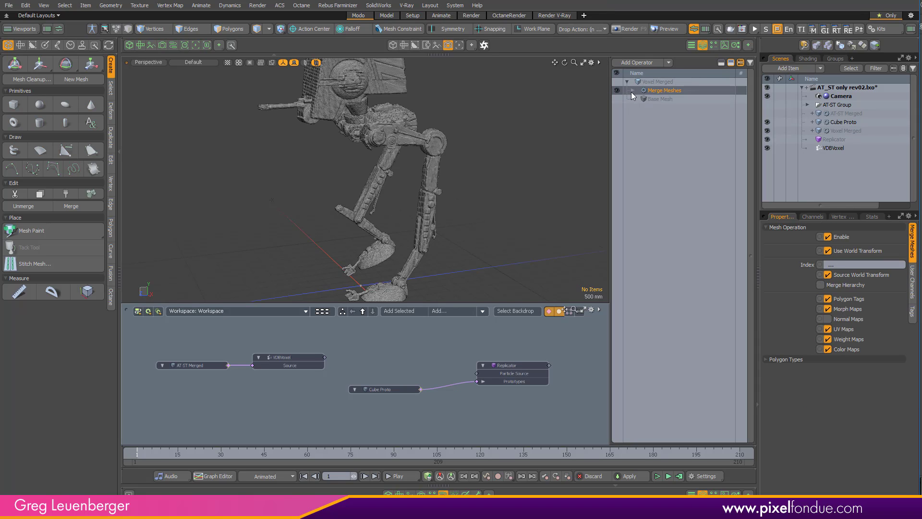
# - Add VDBVoxel as the source of the Merge Meshes operation and select the Voxel Merged item
pyautogui.click(632, 91)
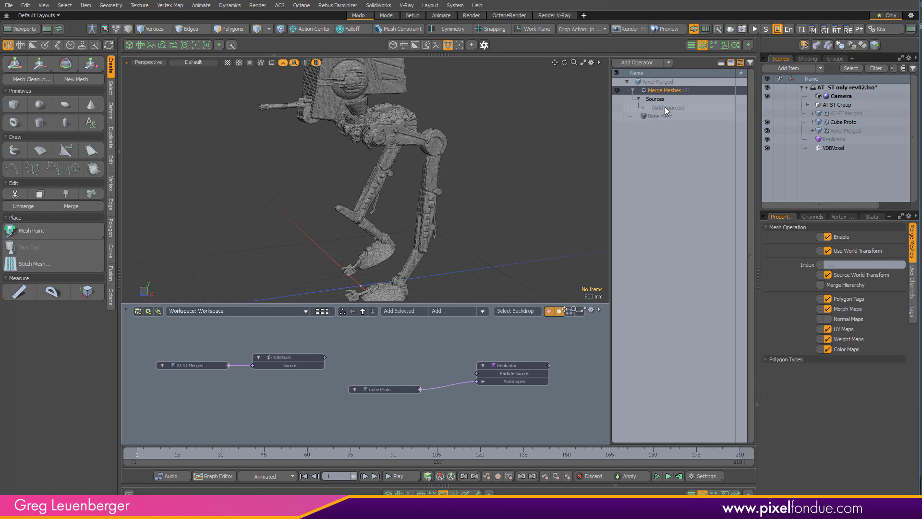
pyautogui.click(665, 106)
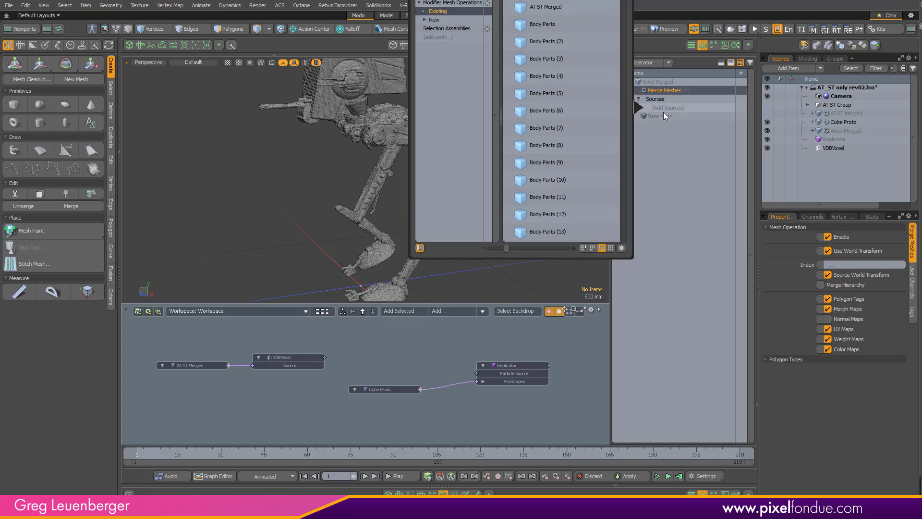
pyautogui.click(568, 7)
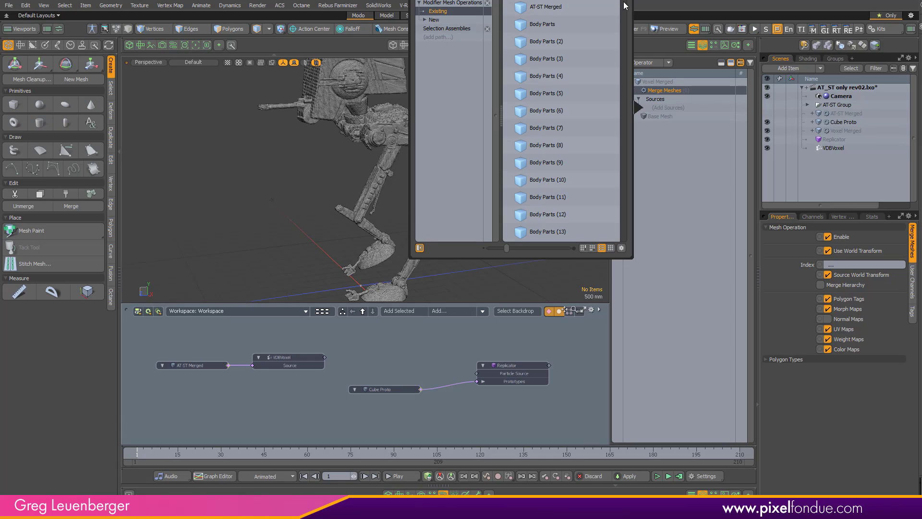
pyautogui.write('vd')
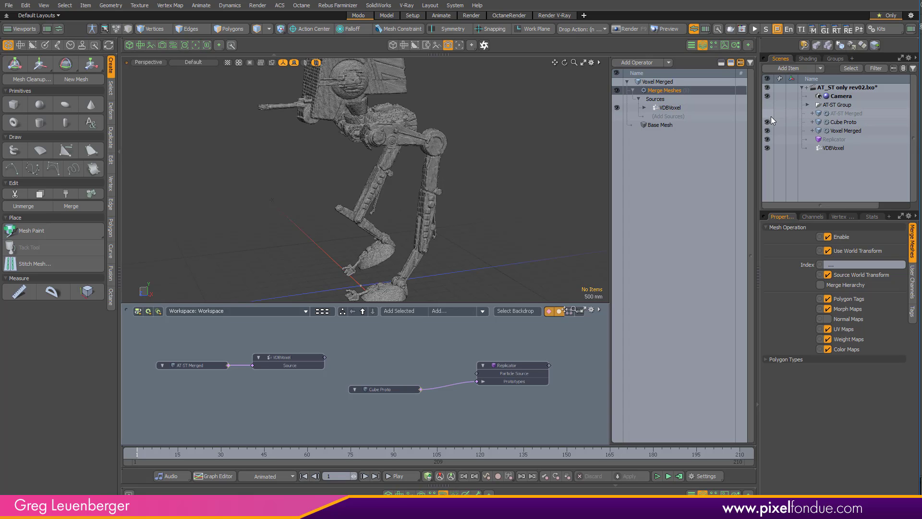
pyautogui.click(833, 132)
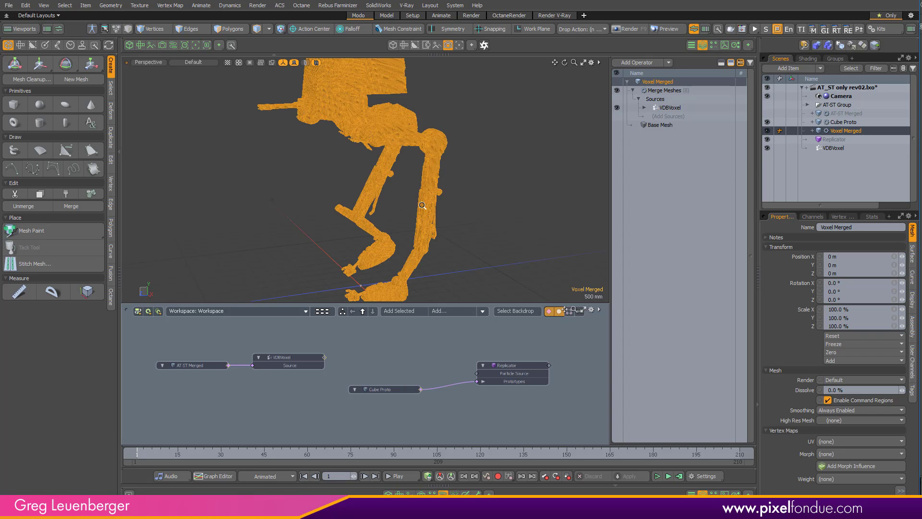
# - Add the Voxel Merged mesh to the schematic and connect its output to the Replicator's Particle Source input
pyautogui.keyDown('ctrl'); pyautogui.keyDown('alt'); pyautogui.moveTo(422, 205); pyautogui.dragTo(481, 209); pyautogui.keyUp('alt'); pyautogui.keyUp('ctrl')
pyautogui.keyDown('alt'); pyautogui.keyDown('shift'); pyautogui.moveTo(481, 209); pyautogui.dragTo(524, 229); pyautogui.keyUp('shift'); pyautogui.keyUp('alt')
pyautogui.moveTo(837, 132); pyautogui.dragTo(383, 348)
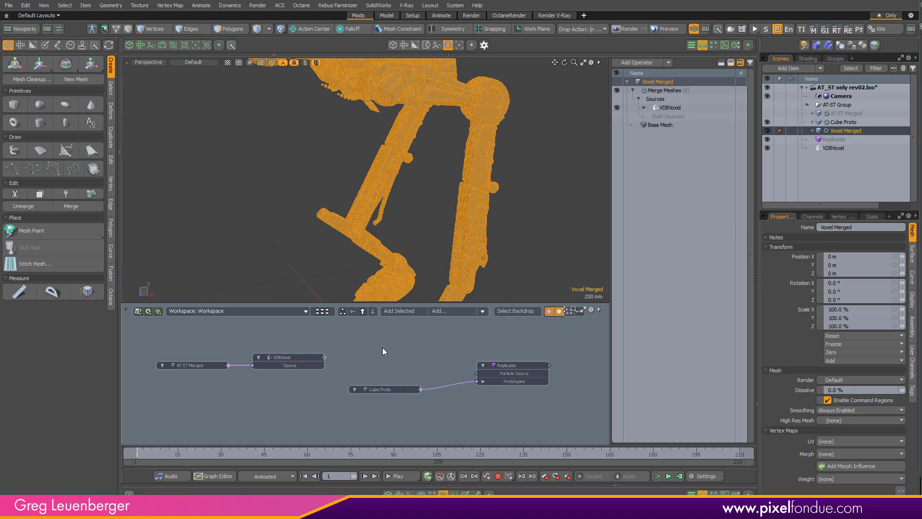
pyautogui.scroll(3, 455, 343)
pyautogui.moveTo(439, 352)
pyautogui.mouseDown()
pyautogui.moveTo(509, 399)
pyautogui.moveTo(493, 393)
pyautogui.mouseUp()
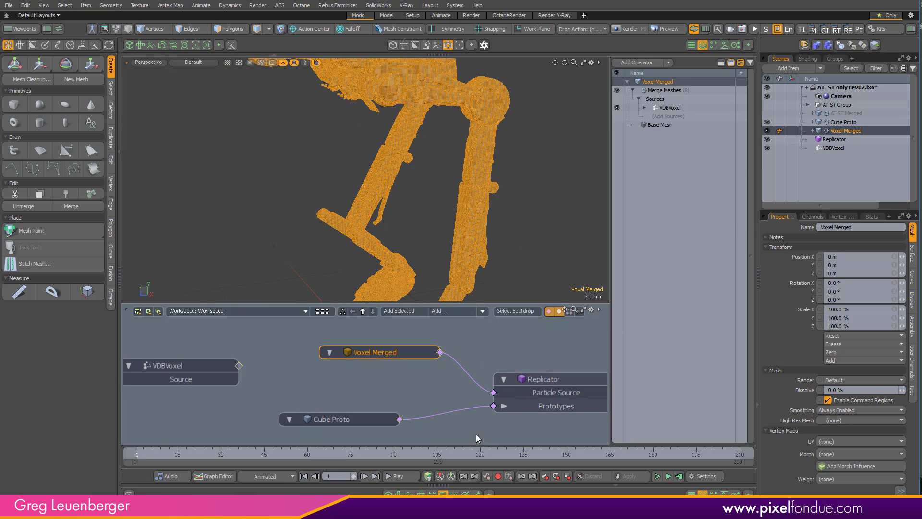
pyautogui.scroll(-2, 501, 347)
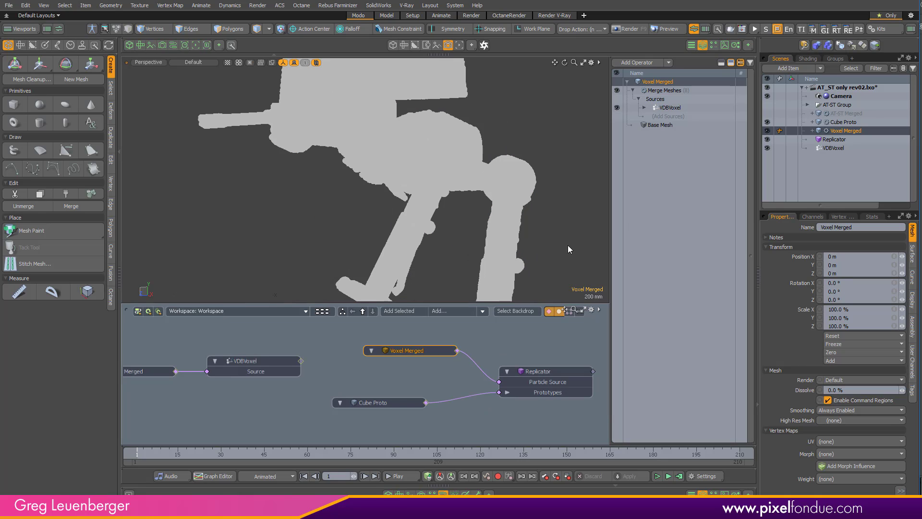
# - Hide the Voxel Merged mesh, select the Replicator, and set the viewport wireframe display to All
pyautogui.click(767, 131)
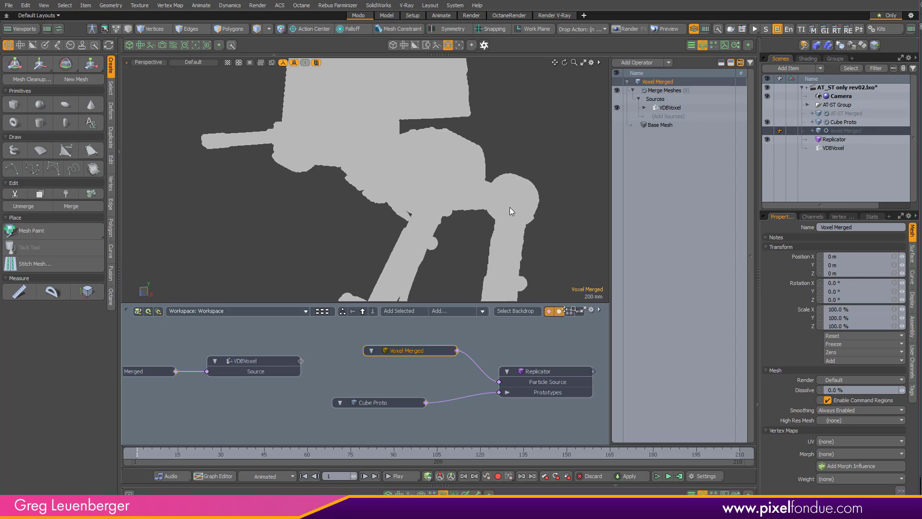
pyautogui.click(826, 141)
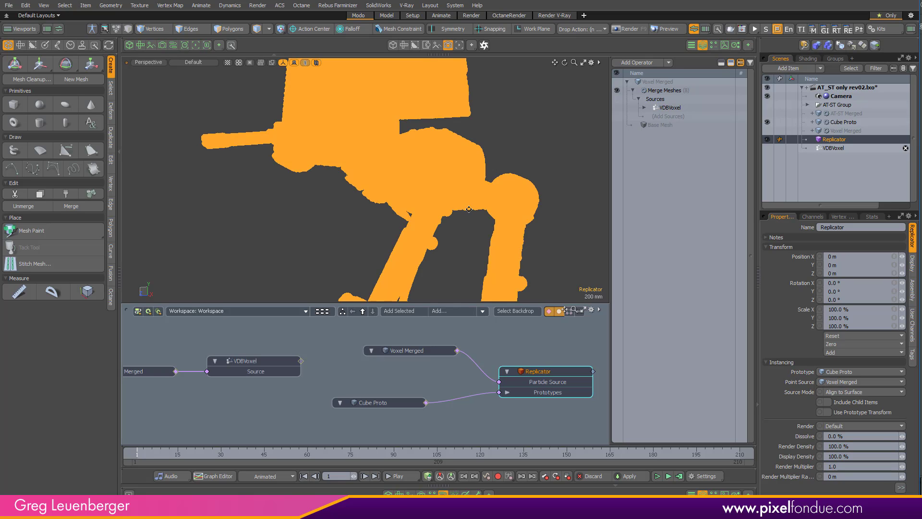
pyautogui.scroll(-5, 466, 197)
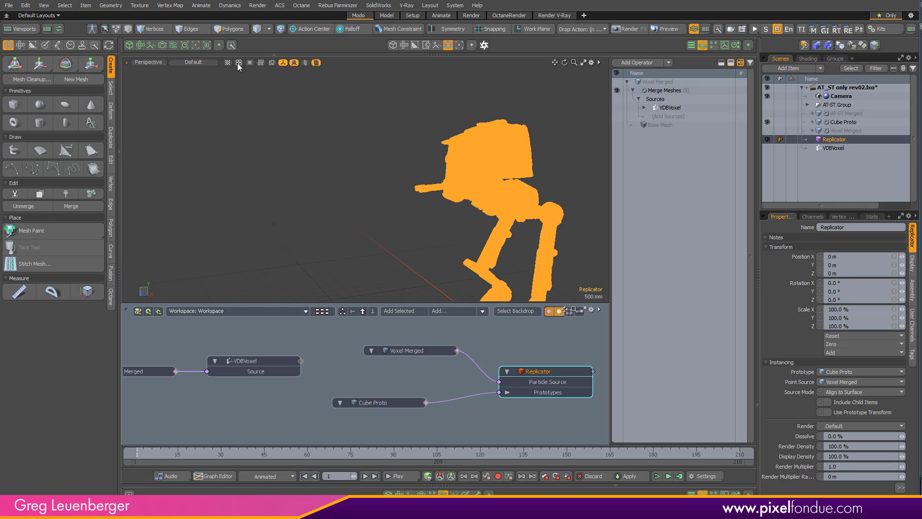
pyautogui.click(238, 63)
pyautogui.click(235, 80)
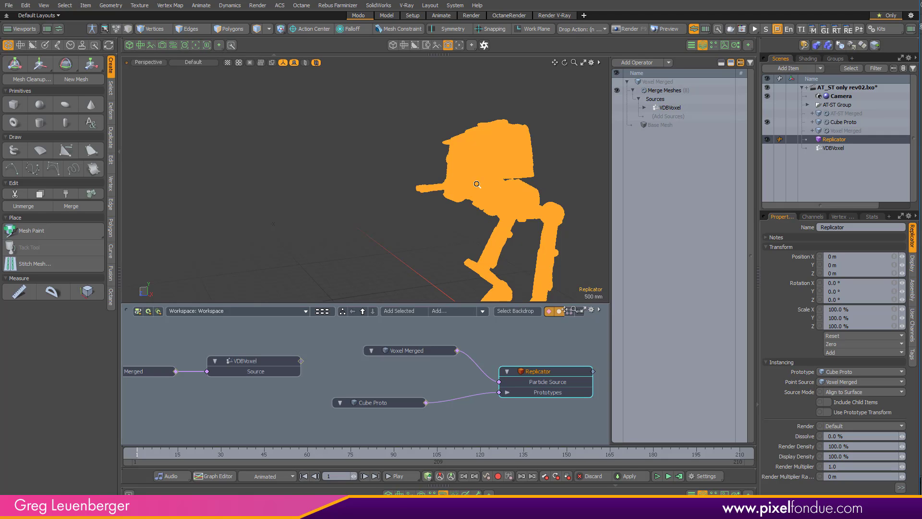
pyautogui.keyDown('ctrl'); pyautogui.keyDown('alt'); pyautogui.moveTo(515, 178); pyautogui.dragTo(531, 180); pyautogui.keyUp('alt'); pyautogui.keyUp('ctrl')
pyautogui.keyDown('ctrl'); pyautogui.keyDown('alt'); pyautogui.moveTo(427, 263); pyautogui.dragTo(427, 269); pyautogui.keyUp('alt'); pyautogui.keyUp('ctrl')
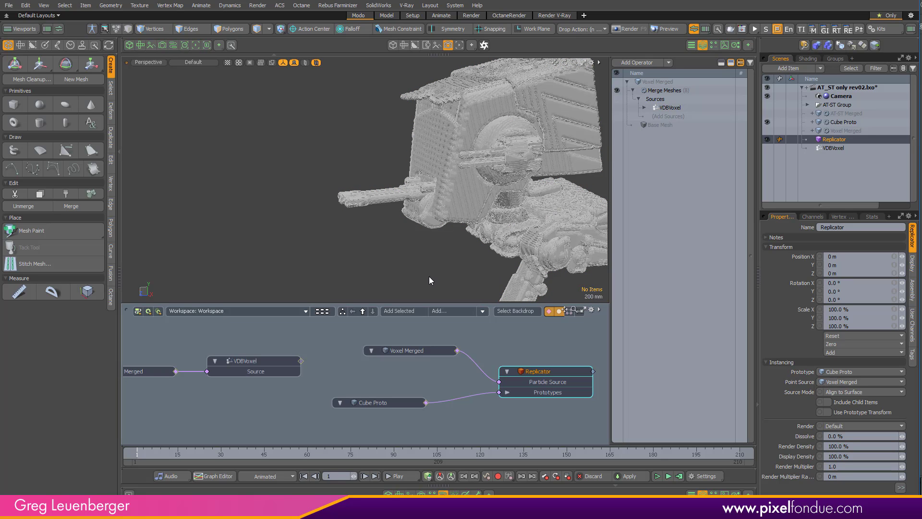
# - Set the Replicator's Source Mode to Point Data
pyautogui.click(438, 197)
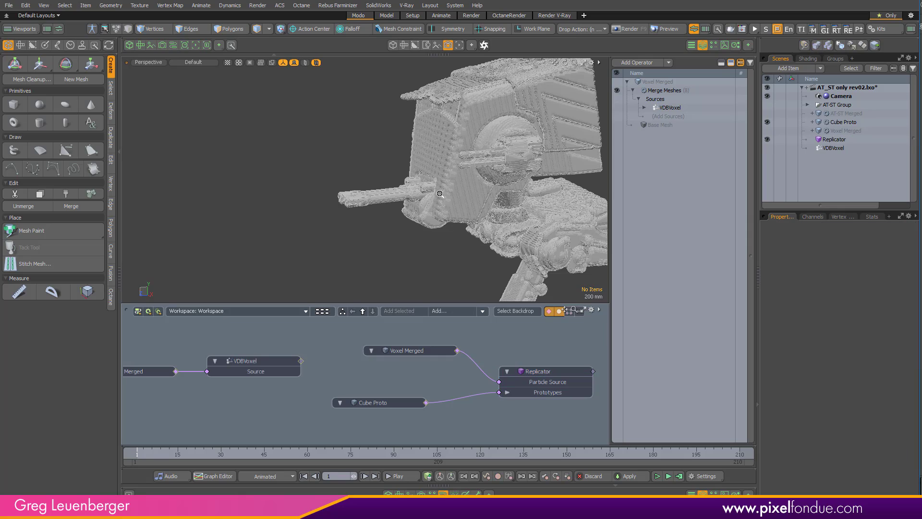
pyautogui.keyDown('ctrl'); pyautogui.keyDown('alt'); pyautogui.moveTo(477, 195); pyautogui.dragTo(461, 204); pyautogui.keyUp('alt'); pyautogui.keyUp('ctrl')
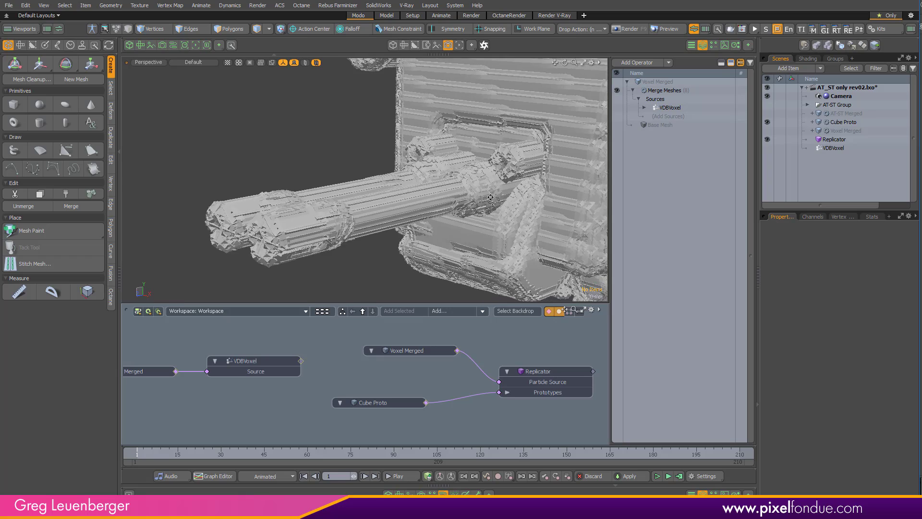
pyautogui.keyDown('ctrl'); pyautogui.keyDown('alt'); pyautogui.moveTo(305, 225); pyautogui.dragTo(339, 224); pyautogui.keyUp('alt'); pyautogui.keyUp('ctrl')
pyautogui.keyDown('alt'); pyautogui.keyDown('shift'); pyautogui.moveTo(339, 224); pyautogui.dragTo(355, 212); pyautogui.keyUp('shift'); pyautogui.keyUp('alt')
pyautogui.click(537, 370)
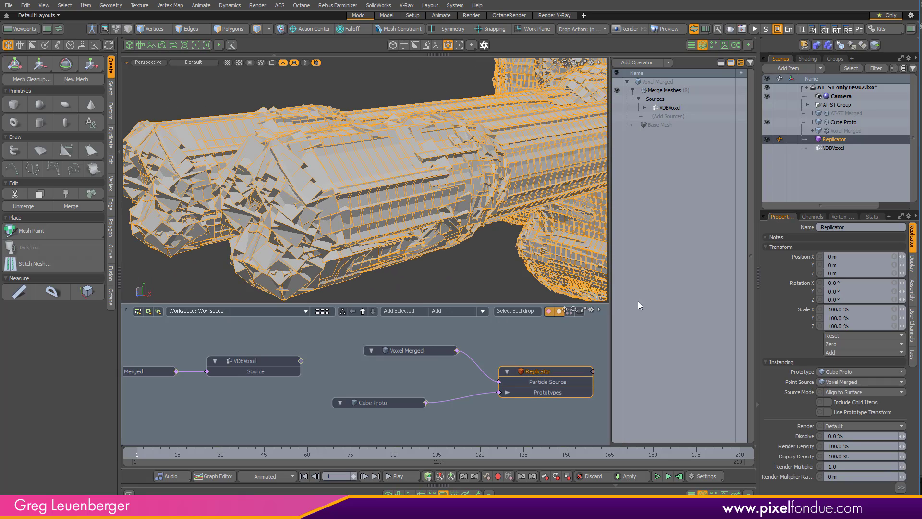
pyautogui.click(851, 392)
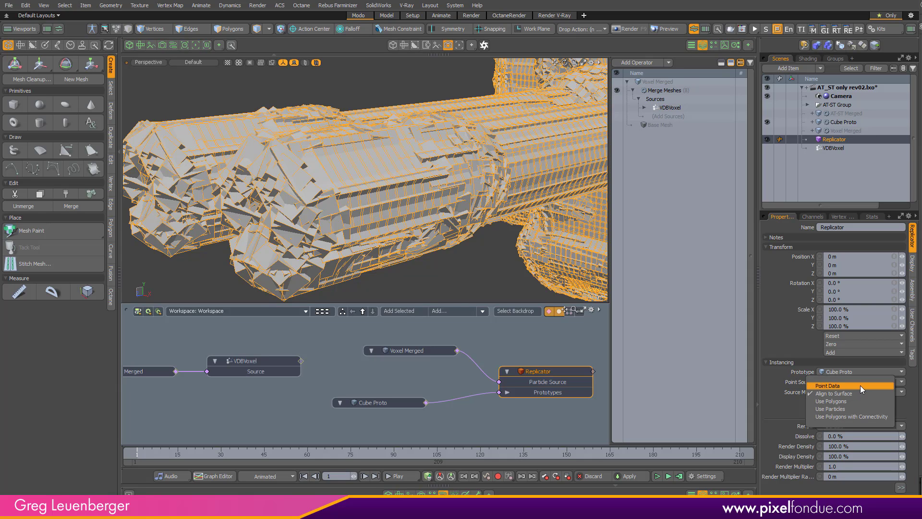
pyautogui.click(857, 387)
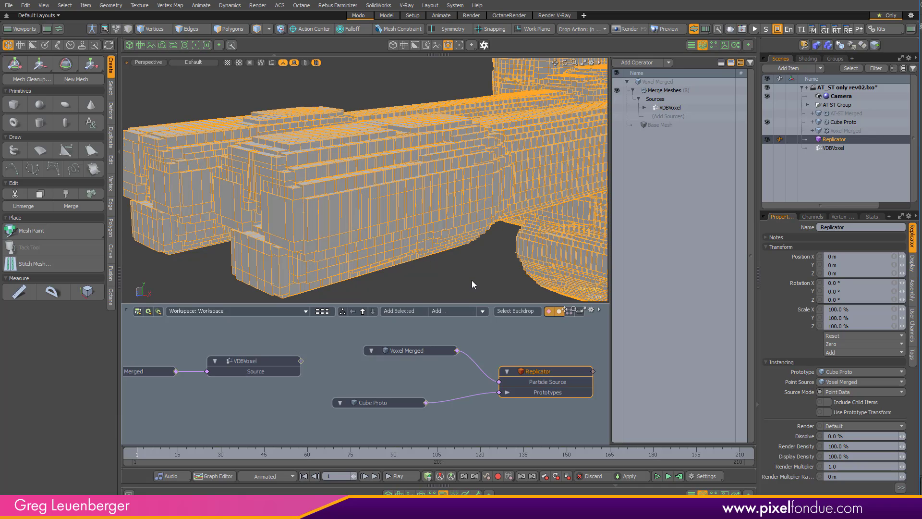
pyautogui.keyDown('alt'); pyautogui.moveTo(462, 252); pyautogui.dragTo(445, 214); pyautogui.keyUp('alt')
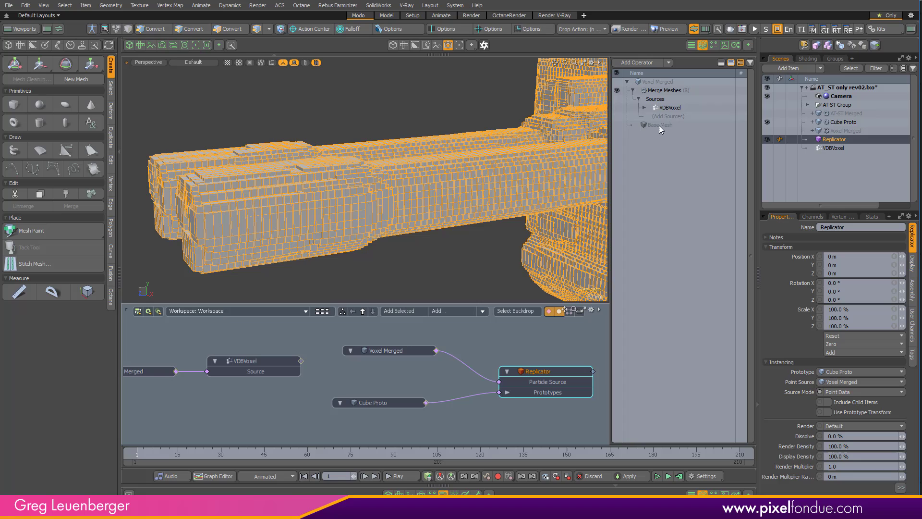
# - Set the size of Cube Proto's Cube operation to 15 mm in X, Y and Z, and reselect the Cube Proto item
pyautogui.click(839, 123)
pyautogui.click(665, 98)
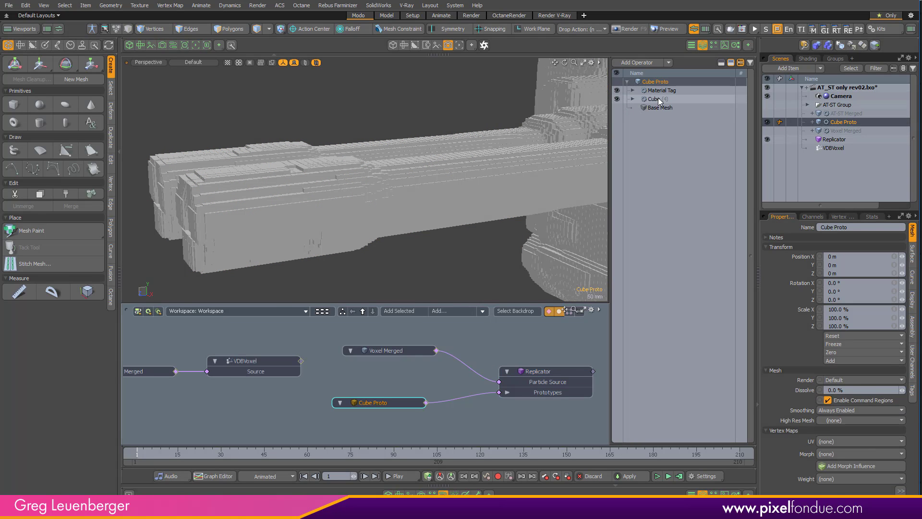
pyautogui.click(864, 287)
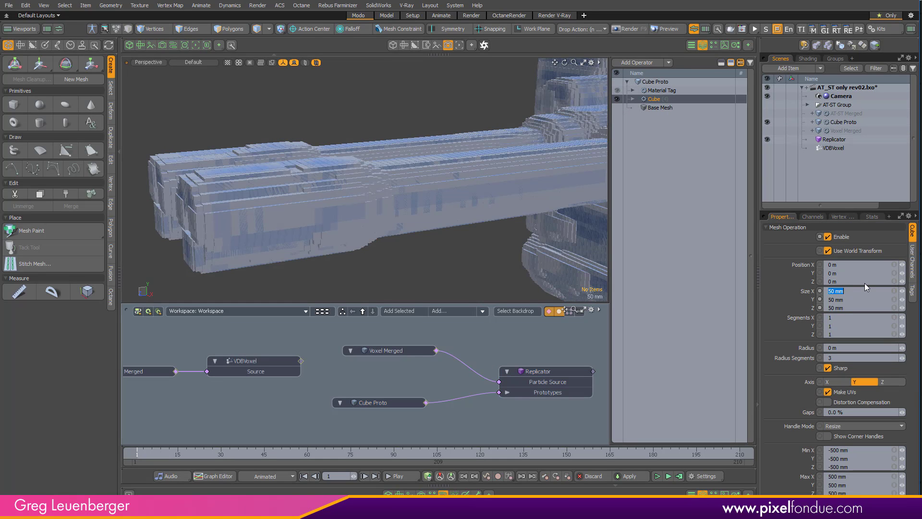
pyautogui.write('.015')
pyautogui.press('Return')
pyautogui.click(644, 83)
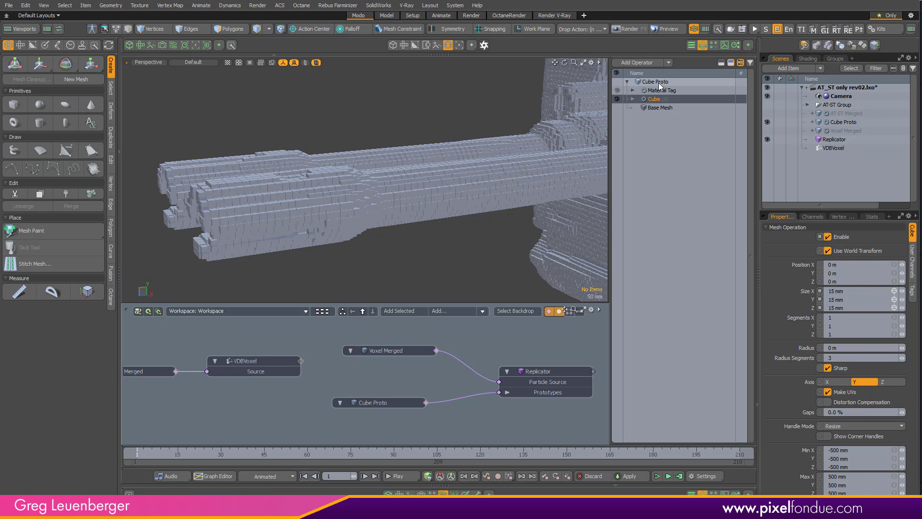
pyautogui.scroll(5, 481, 186)
pyautogui.keyDown('alt'); pyautogui.moveTo(493, 186); pyautogui.dragTo(453, 165); pyautogui.keyUp('alt')
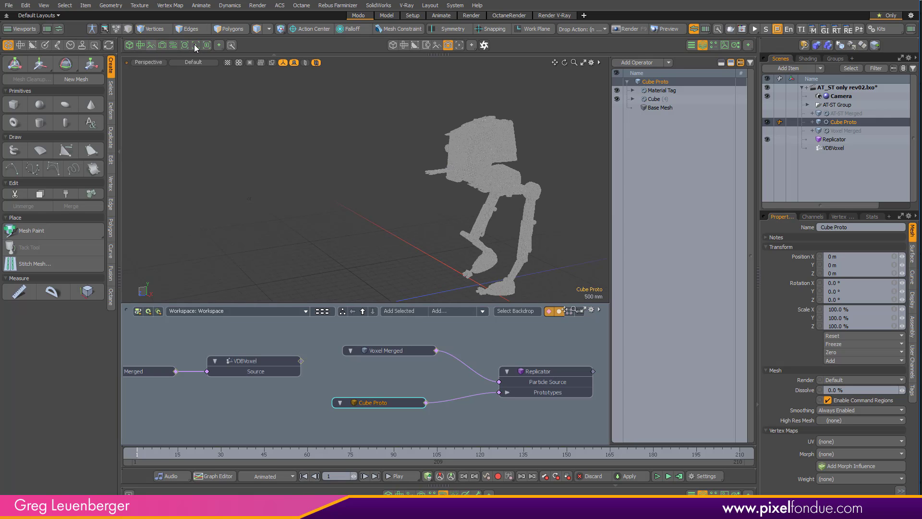
# - Preview the replicated walker's render up close and from a distance, and play the AT_ST composition in After Effects for reference
pyautogui.click(194, 45)
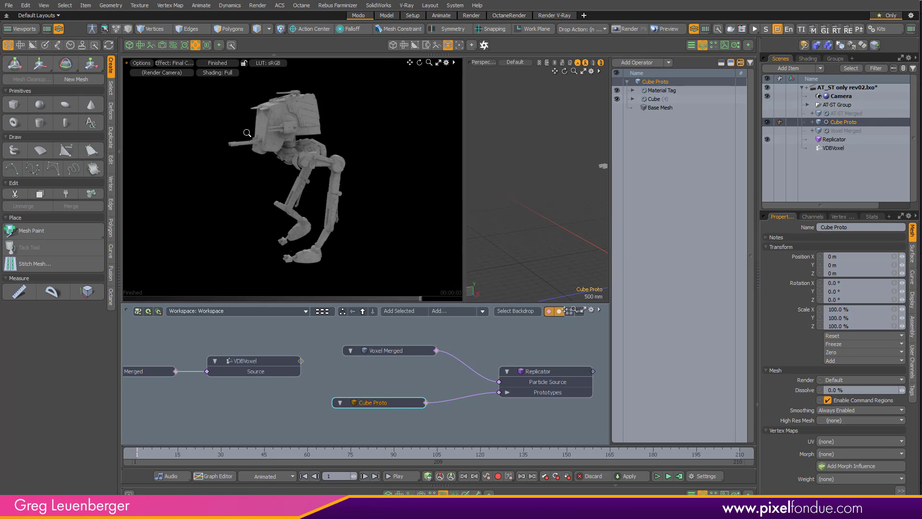
pyautogui.keyDown('ctrl'); pyautogui.keyDown('alt'); pyautogui.moveTo(248, 132); pyautogui.dragTo(369, 228); pyautogui.keyUp('alt'); pyautogui.keyUp('ctrl')
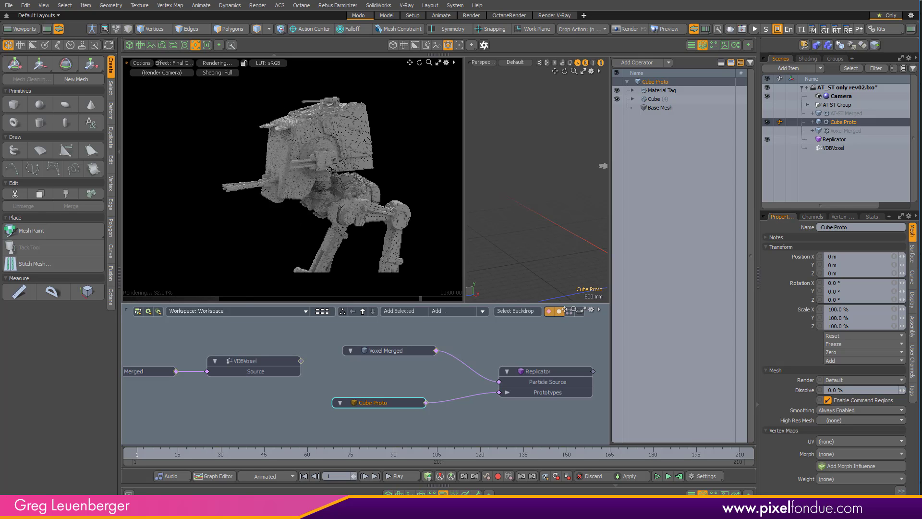
pyautogui.keyDown('ctrl'); pyautogui.keyDown('alt'); pyautogui.moveTo(293, 176); pyautogui.dragTo(369, 165); pyautogui.keyUp('alt'); pyautogui.keyUp('ctrl')
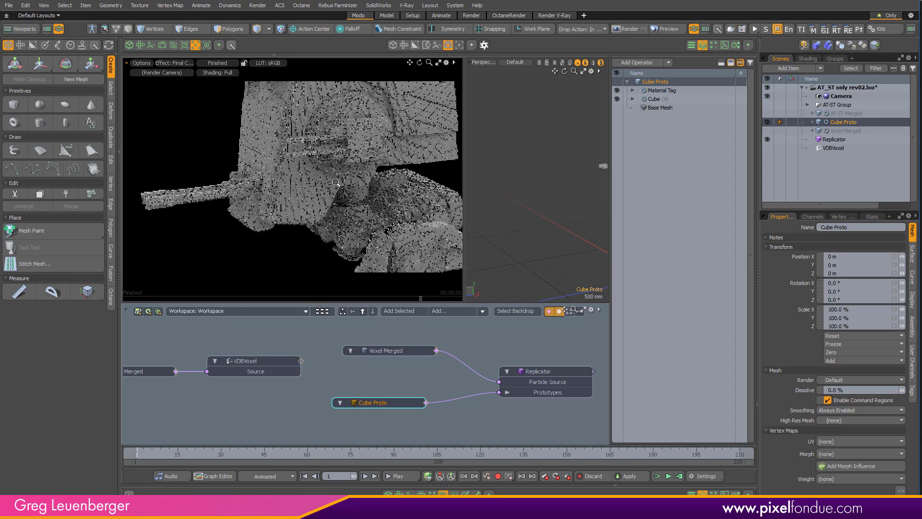
pyautogui.moveTo(321, 185)
pyautogui.keyDown('alt'); pyautogui.mouseDown()
pyautogui.moveTo(340, 182)
pyautogui.moveTo(319, 188)
pyautogui.mouseUp(); pyautogui.keyUp('alt')
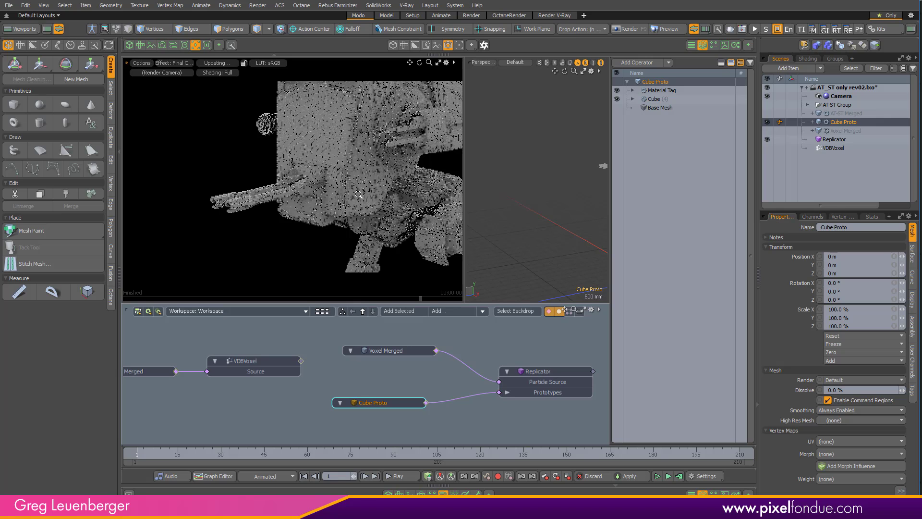
pyautogui.scroll(2, 356, 196)
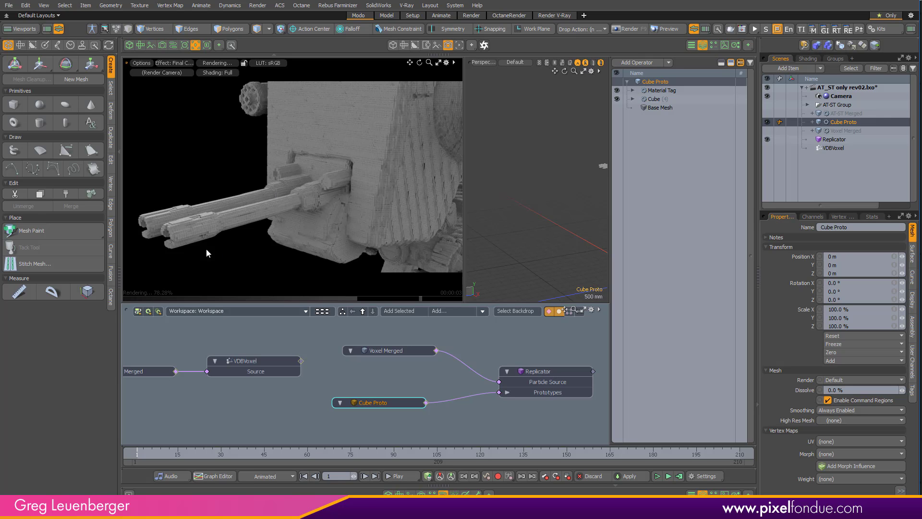
pyautogui.scroll(-3, 351, 205)
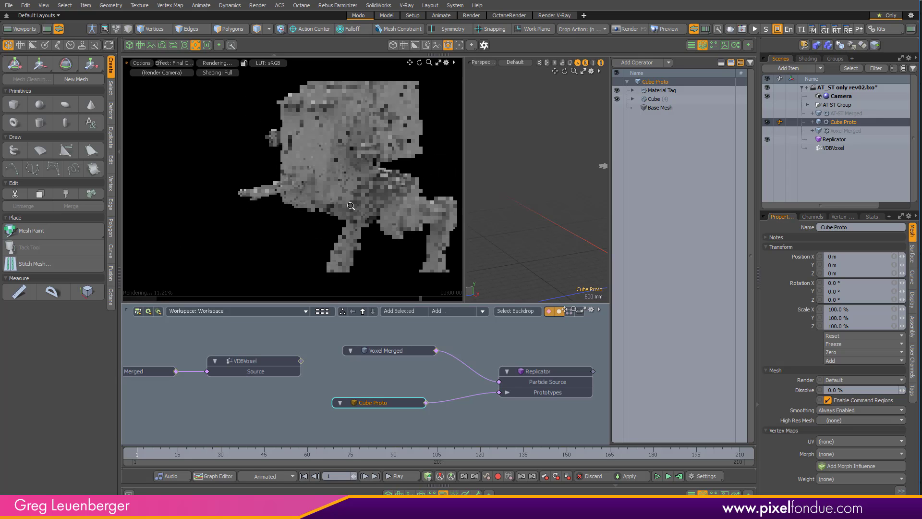
pyautogui.scroll(-2, 311, 217)
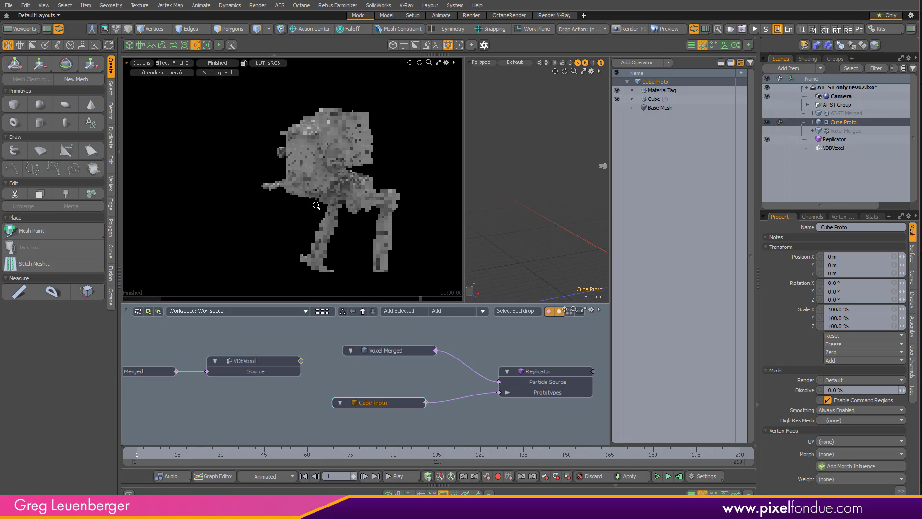
pyautogui.scroll(-1, 316, 205)
pyautogui.keyDown('alt'); pyautogui.keyDown('shift'); pyautogui.moveTo(310, 196); pyautogui.dragTo(311, 197); pyautogui.keyUp('shift'); pyautogui.keyUp('alt')
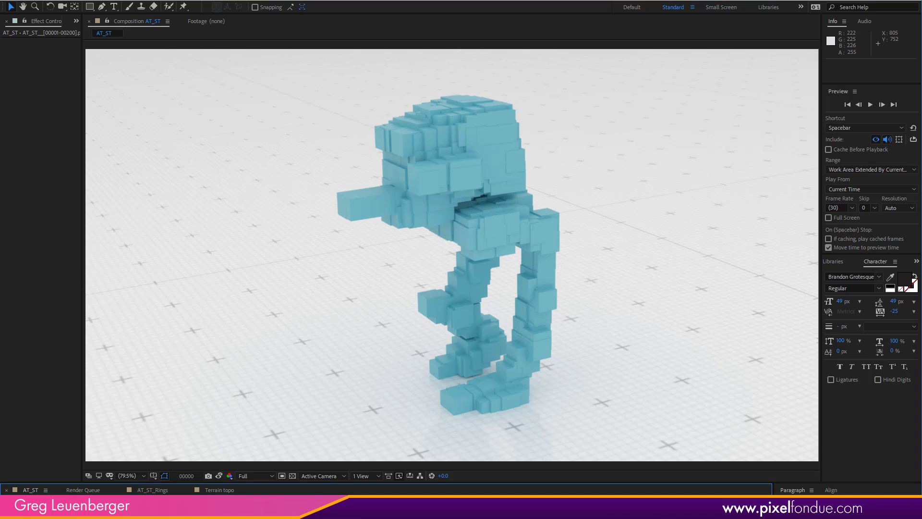
pyautogui.press('space')
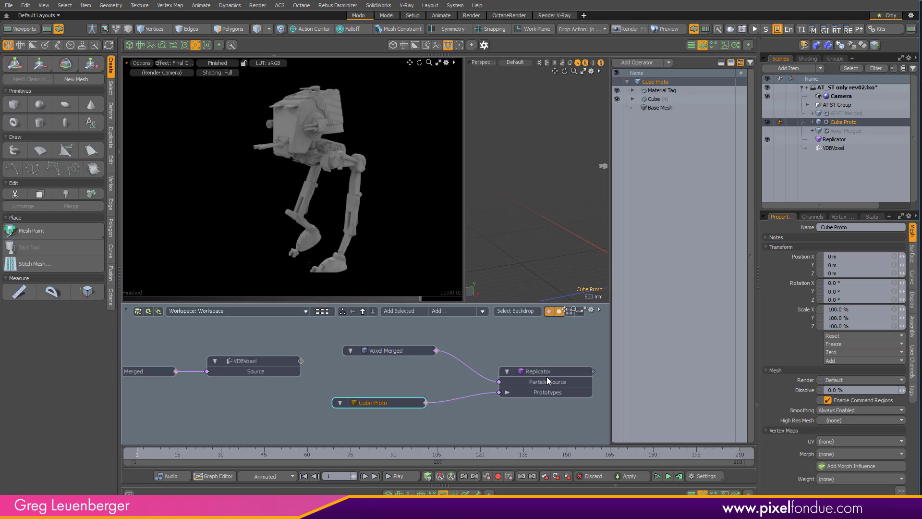
# - Back in Modo, close the render preview and set the viewport wireframe display to None
pyautogui.click(198, 46)
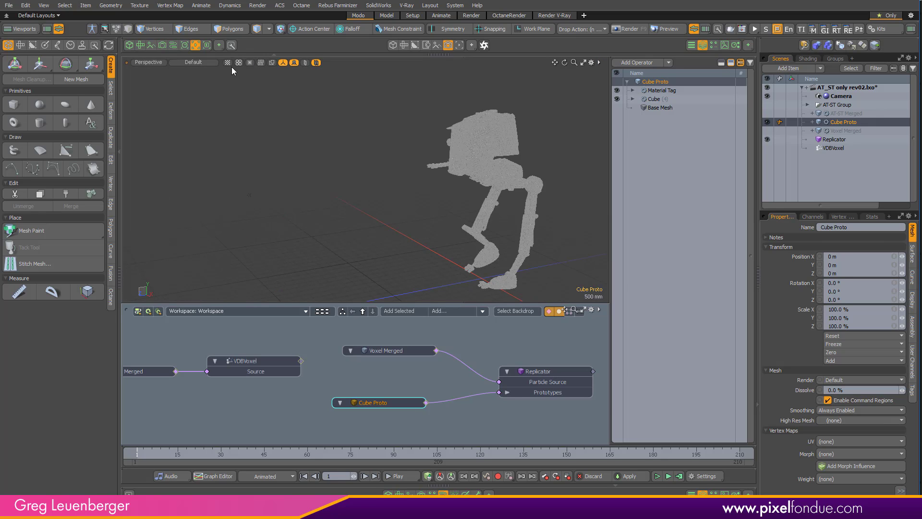
pyautogui.click(239, 63)
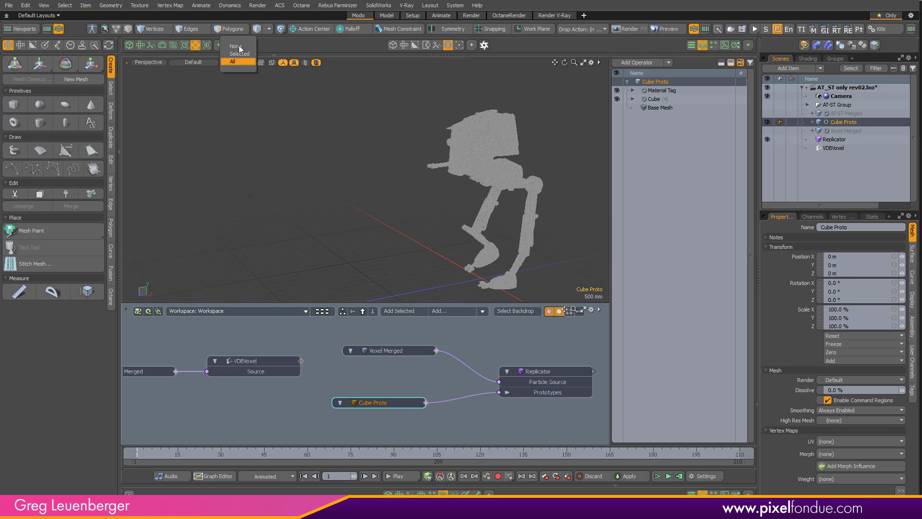
pyautogui.click(239, 47)
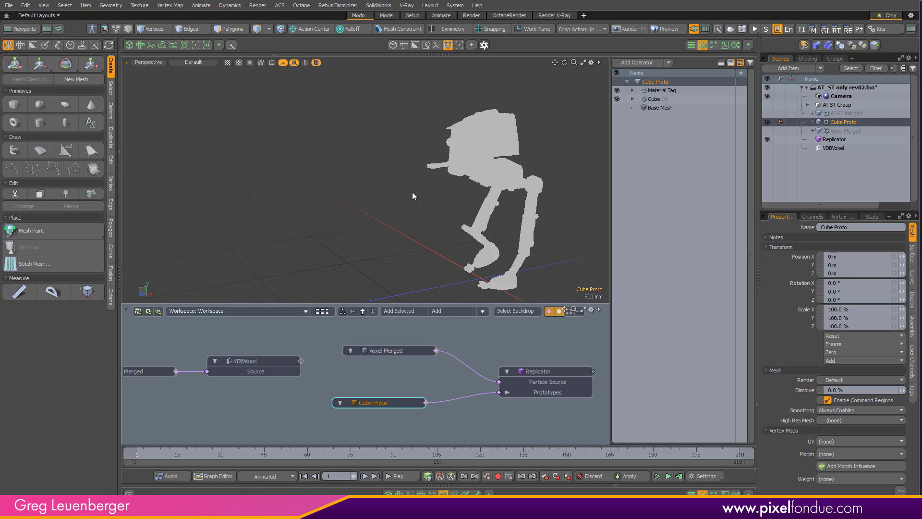
pyautogui.keyDown('alt'); pyautogui.moveTo(443, 197); pyautogui.dragTo(402, 196); pyautogui.keyUp('alt')
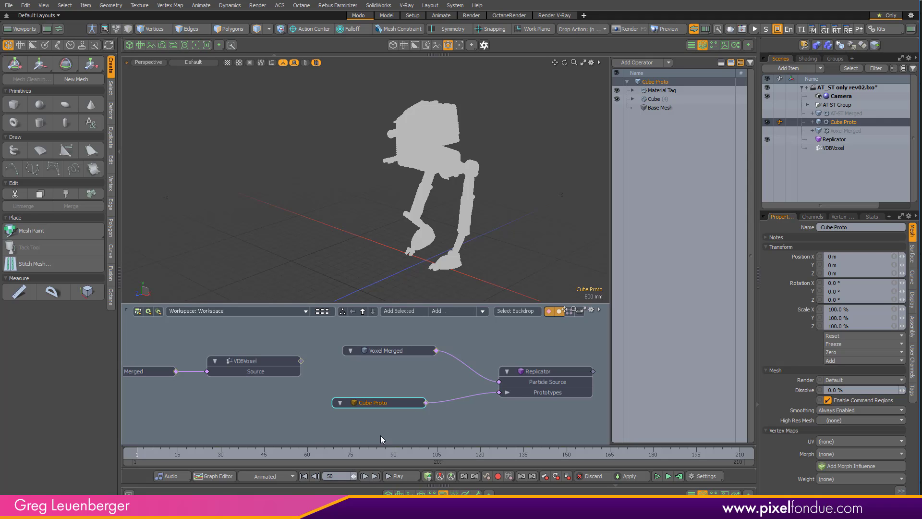
# - Key the Cube operation's X, Y and Z size at 15 mm on frame 150
pyautogui.click(339, 477)
pyautogui.write('150')
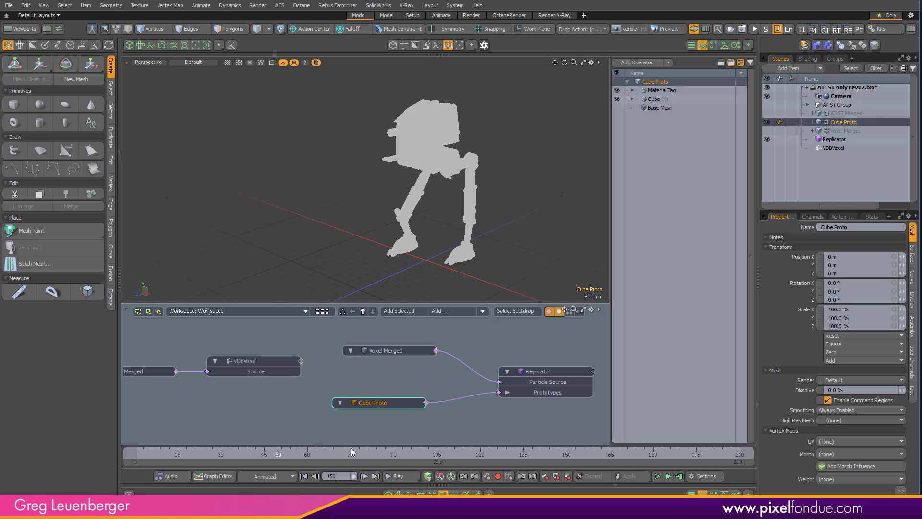
pyautogui.press('Return')
pyautogui.click(665, 99)
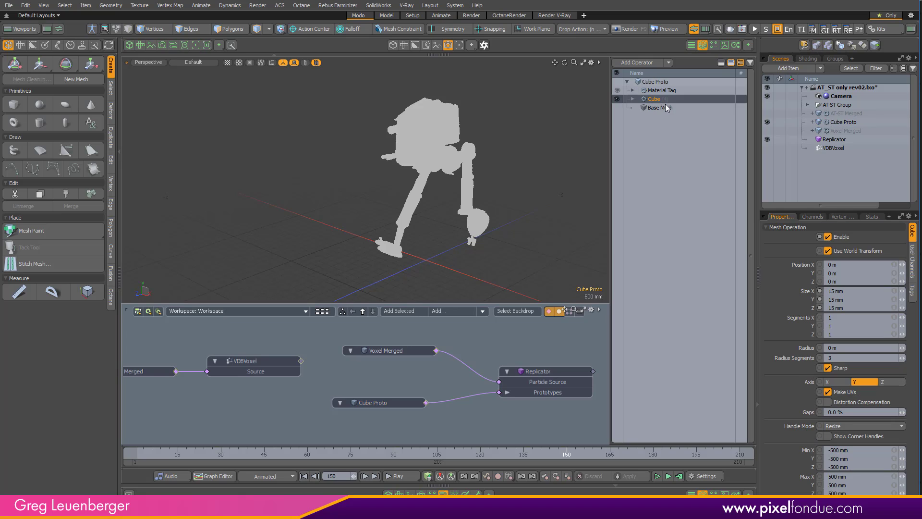
pyautogui.moveTo(808, 291); pyautogui.dragTo(808, 299)
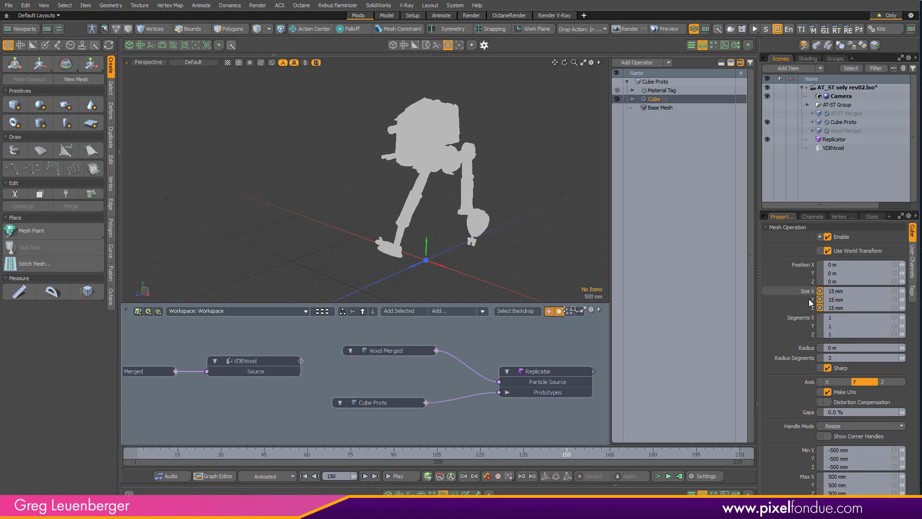
pyautogui.press('s')
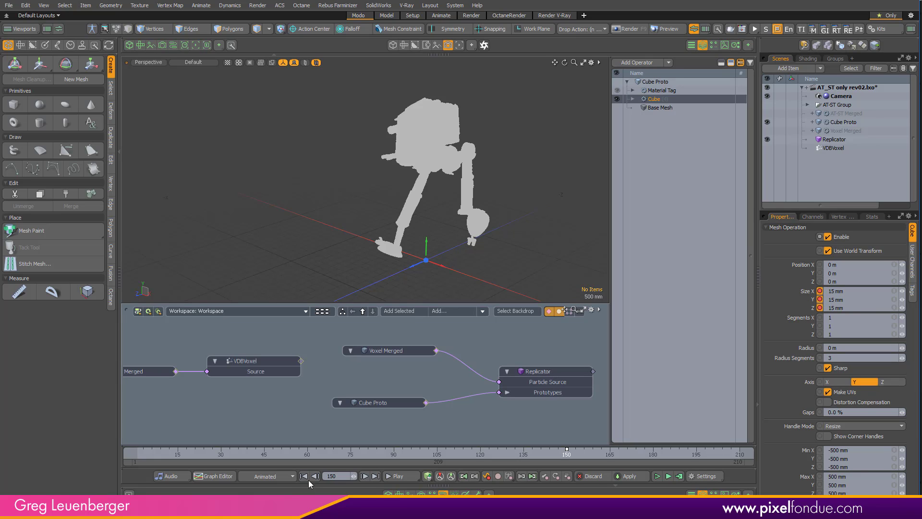
# - Key the Cube operation's X, Y and Z size at 150 mm on frame 10
pyautogui.click(342, 477)
pyautogui.write('10')
pyautogui.press('Return')
pyautogui.click(856, 291)
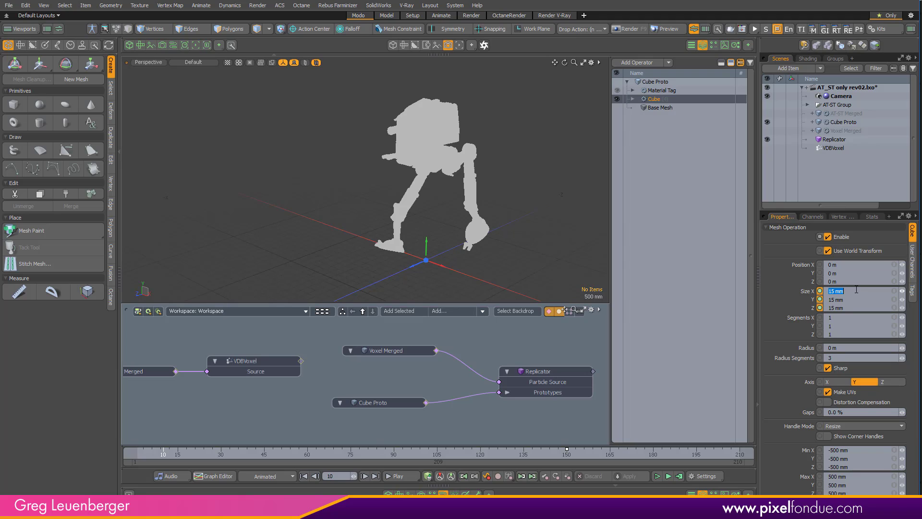
pyautogui.write('.150')
pyautogui.press('Return')
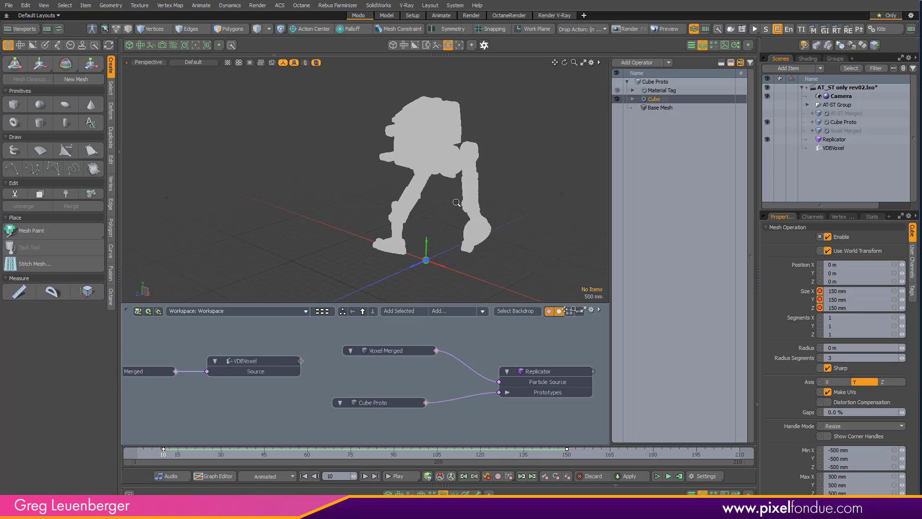
# - Add a Vertex Merge operation to the Voxel Merged mesh and key its distance at 1 mm on frame 10
pyautogui.scroll(3, 471, 202)
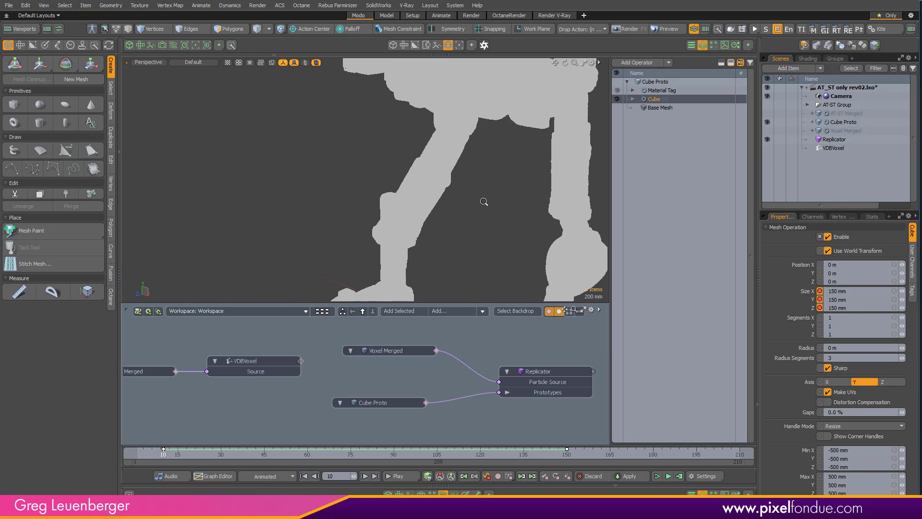
pyautogui.scroll(2, 513, 202)
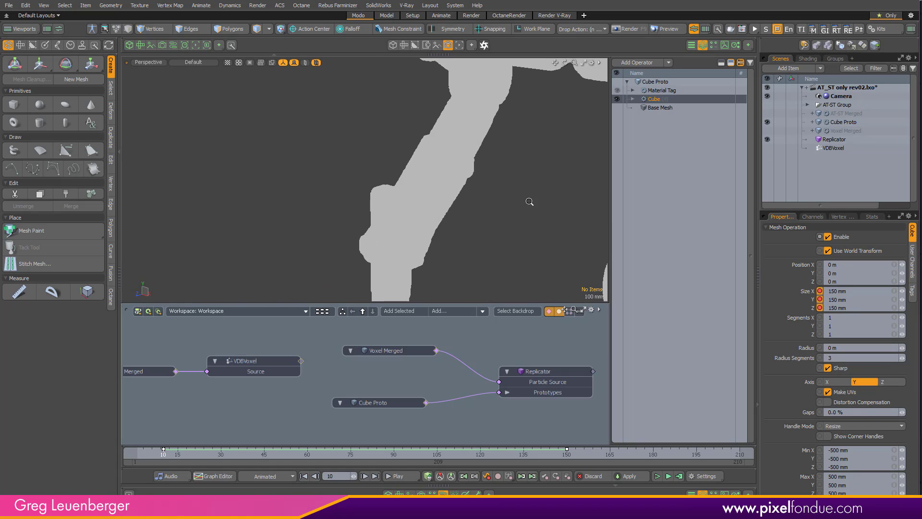
pyautogui.scroll(2, 562, 204)
pyautogui.scroll(2, 578, 204)
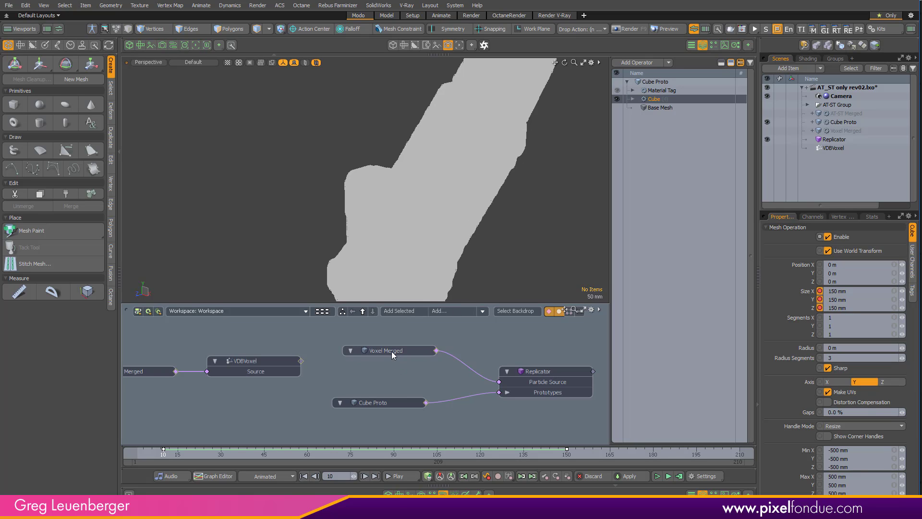
pyautogui.click(261, 359)
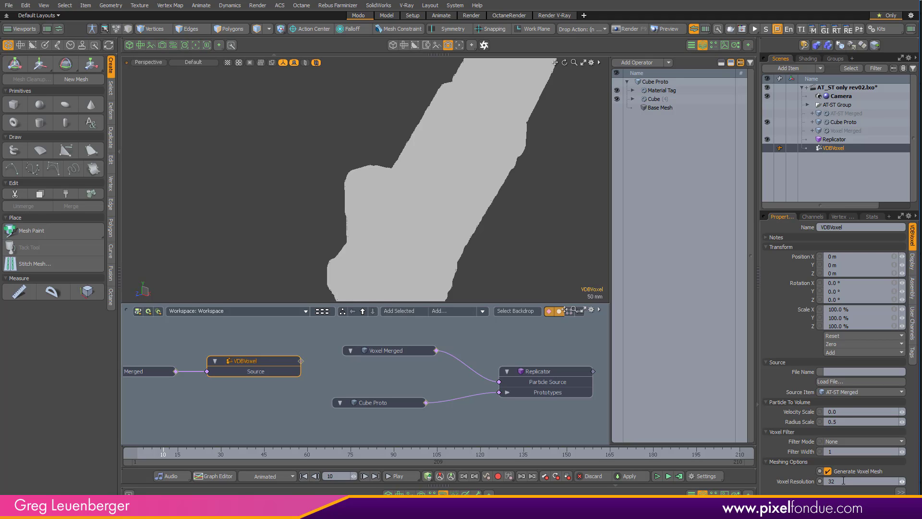
pyautogui.click(402, 351)
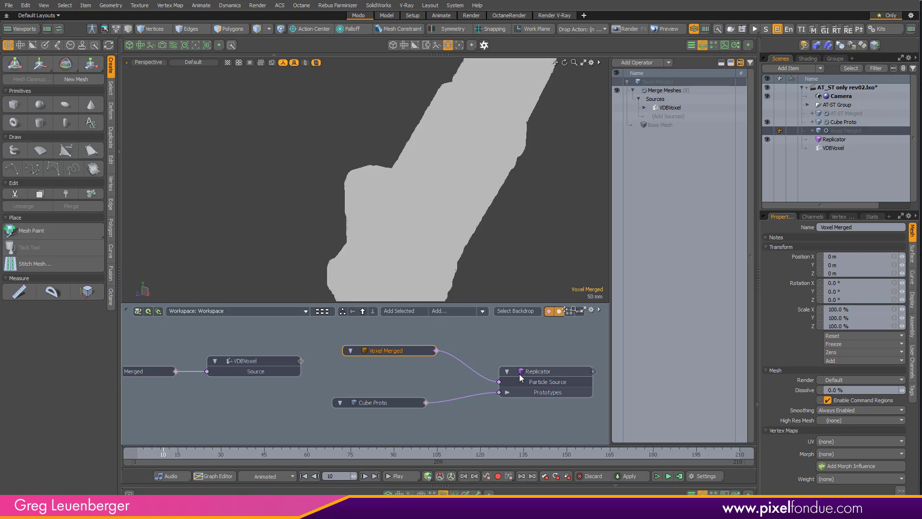
pyautogui.click(644, 63)
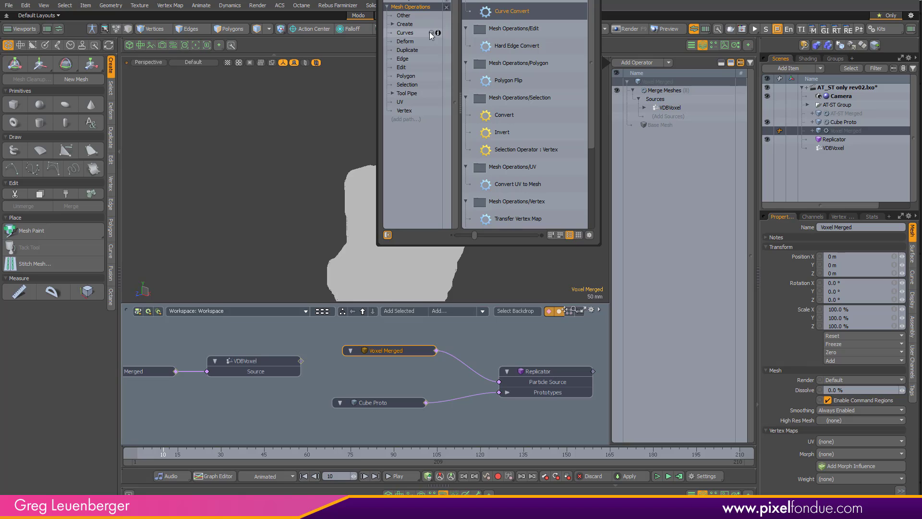
pyautogui.write('ex')
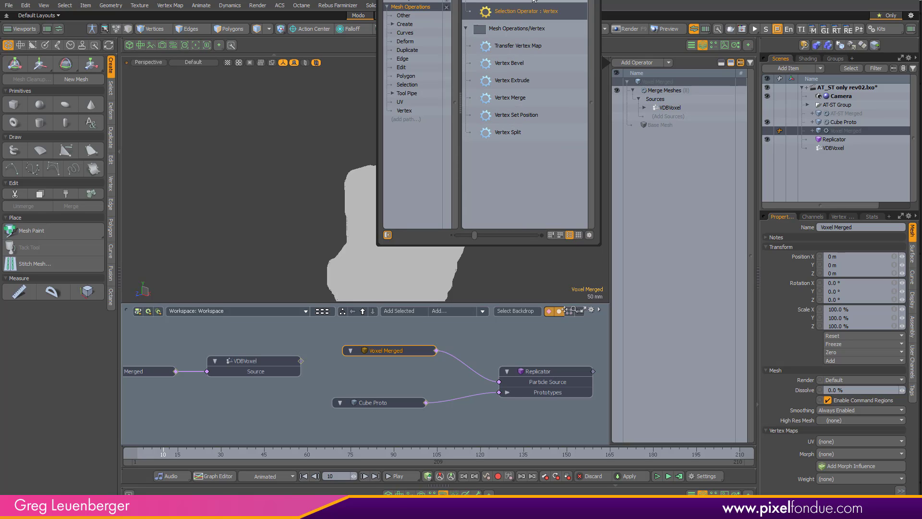
pyautogui.doubleClick(517, 99)
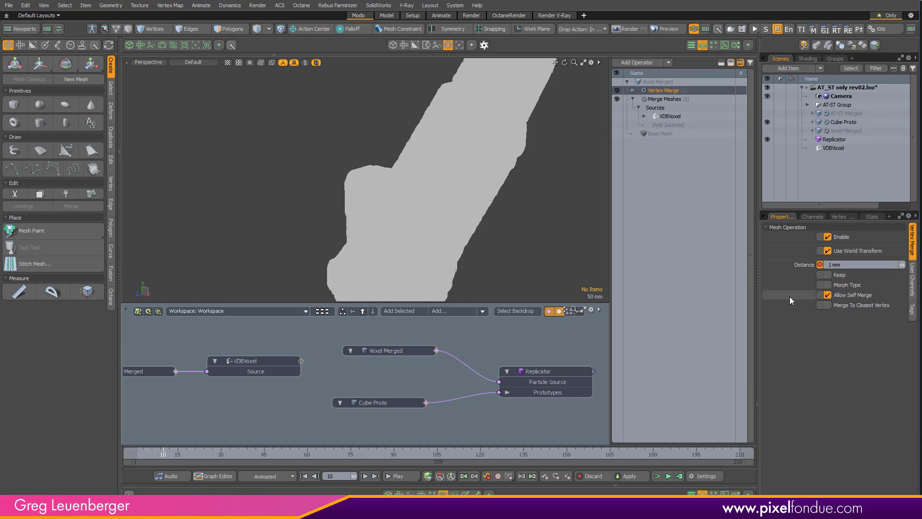
# - Key the Vertex Merge distance at 1 mm on frame 150
pyautogui.click(350, 476)
pyautogui.write('150')
pyautogui.press('Return')
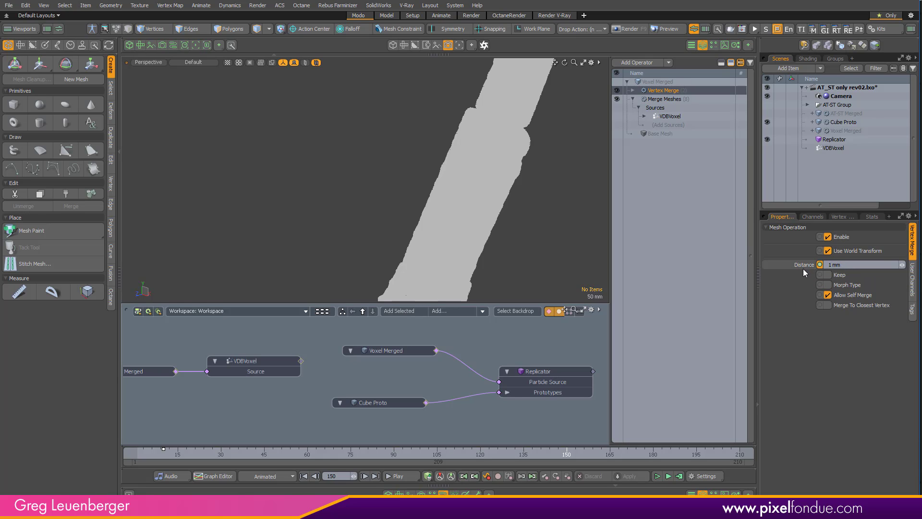
pyautogui.press('s')
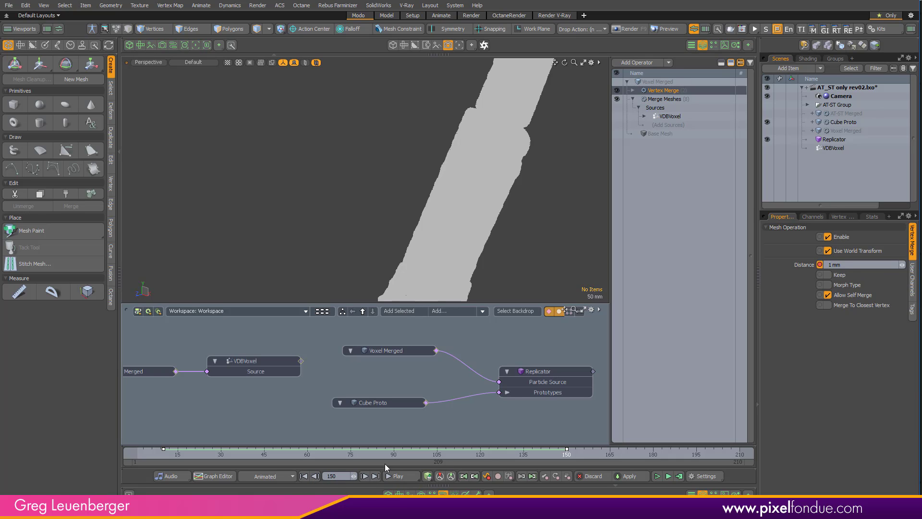
# - Return to the key on frame 10, set the Vertex Merge distance there to 500 mm, and cancel the pending autosave
pyautogui.click(474, 478)
pyautogui.click(848, 265)
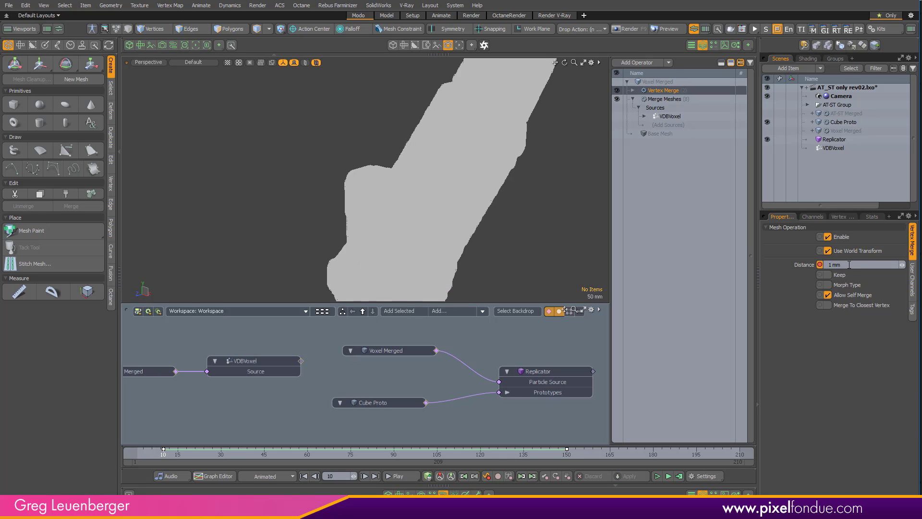
pyautogui.write('500')
pyautogui.press('Return')
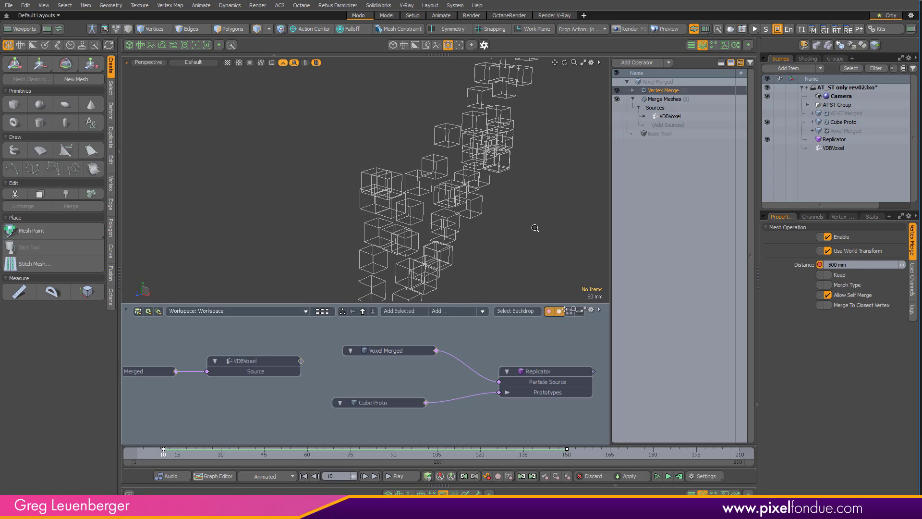
pyautogui.keyDown('ctrl'); pyautogui.keyDown('alt'); pyautogui.moveTo(535, 228); pyautogui.dragTo(330, 213); pyautogui.keyUp('alt'); pyautogui.keyUp('ctrl')
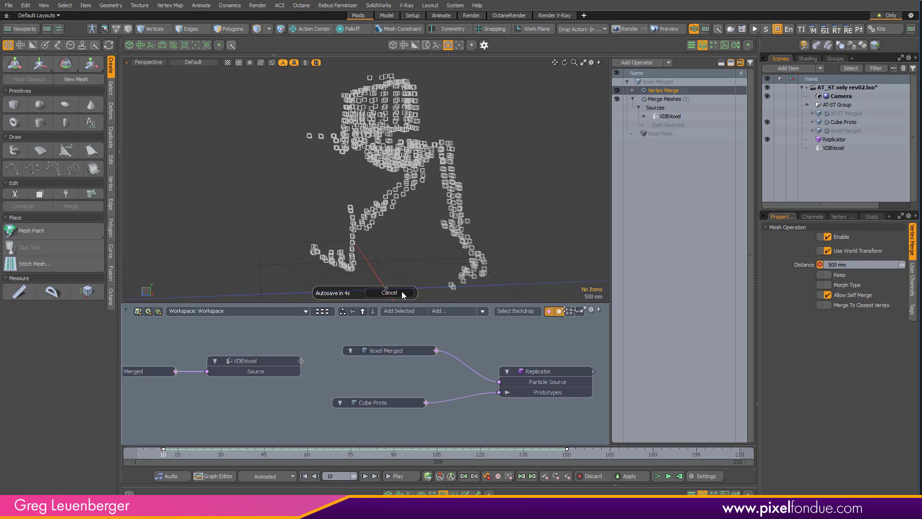
pyautogui.click(389, 292)
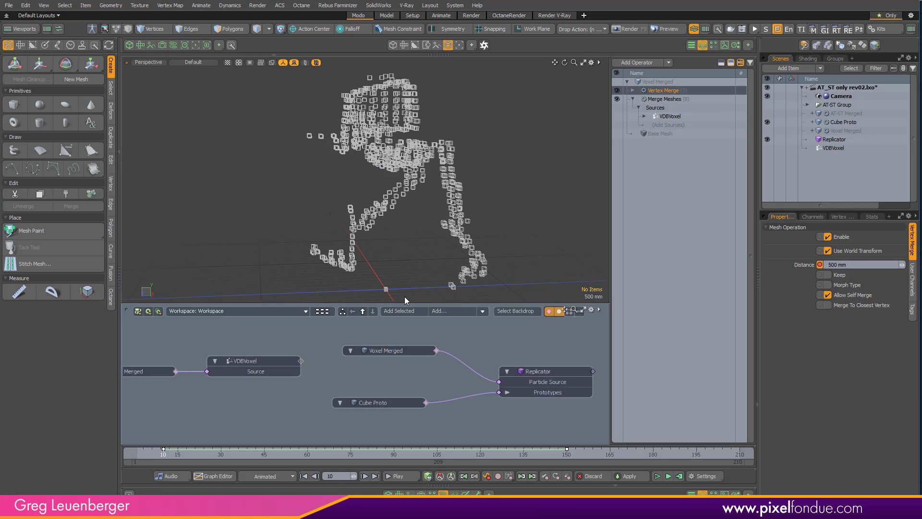
# - Try sizes of 300 mm and 800 mm in X, Y and Z for Cube Proto's Cube operation on frame 10
pyautogui.click(843, 122)
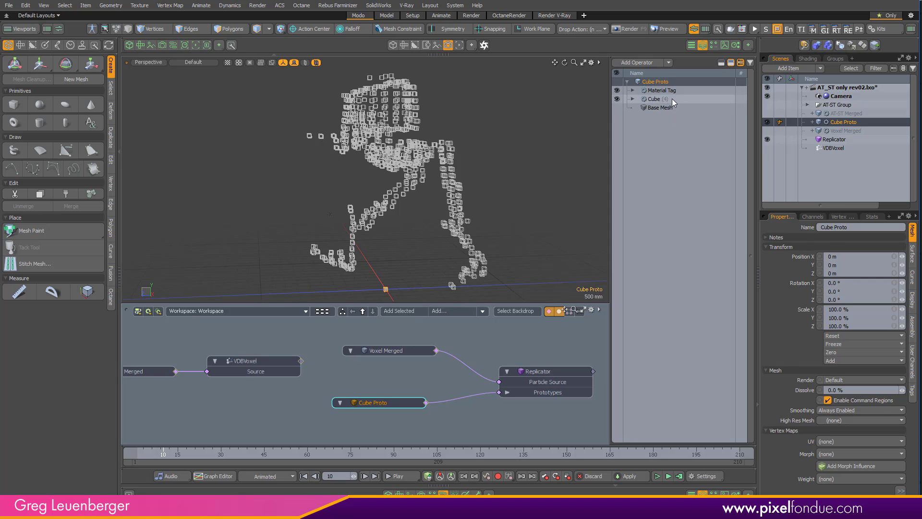
pyautogui.click(672, 99)
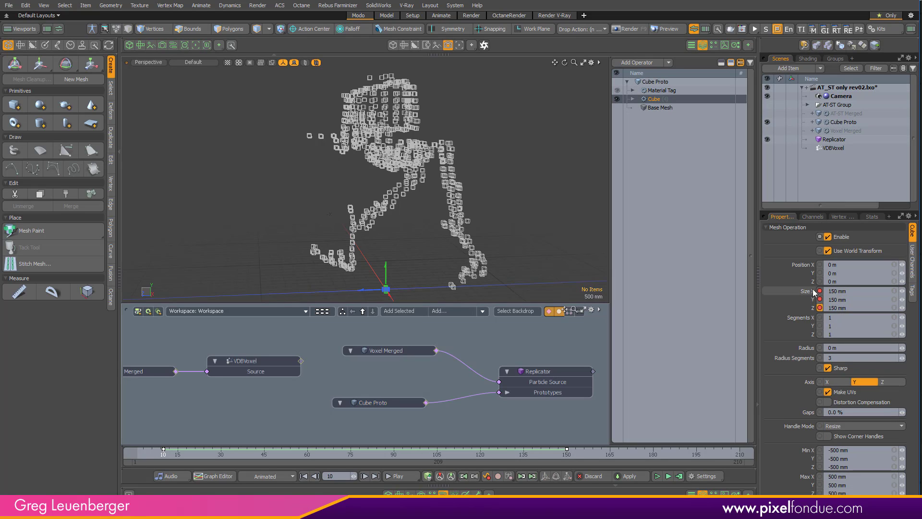
pyautogui.click(864, 289)
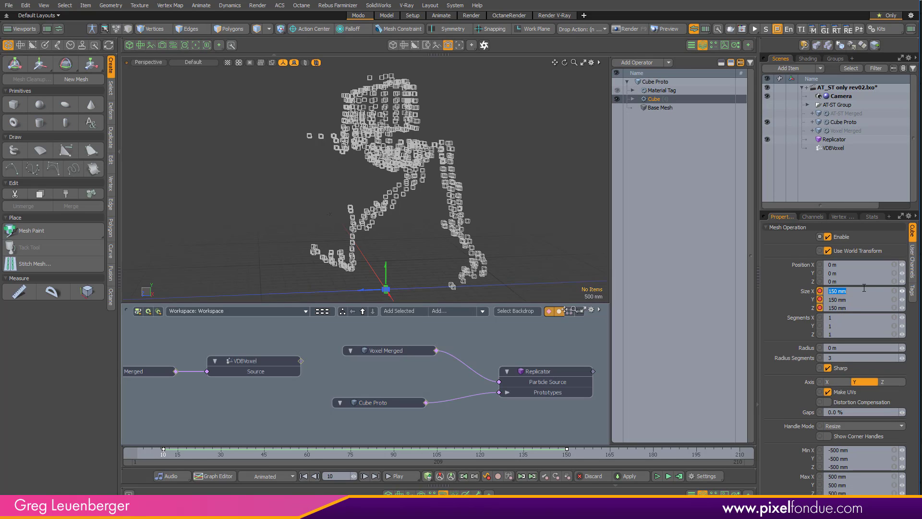
pyautogui.write('300')
pyautogui.press('Return')
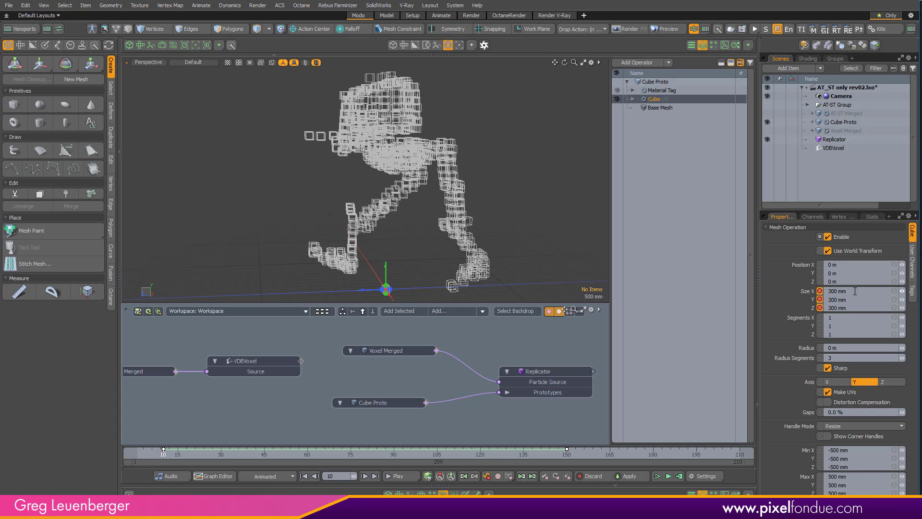
pyautogui.click(858, 290)
pyautogui.write('800')
pyautogui.press('Return')
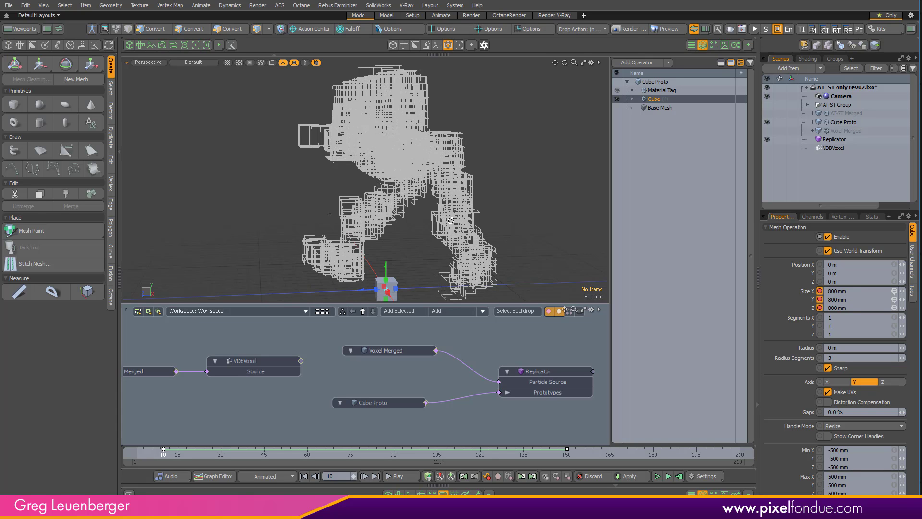
# - Set the Cube operation's X, Y and Z size to 1 m on frame 10
pyautogui.click(856, 288)
pyautogui.write('1')
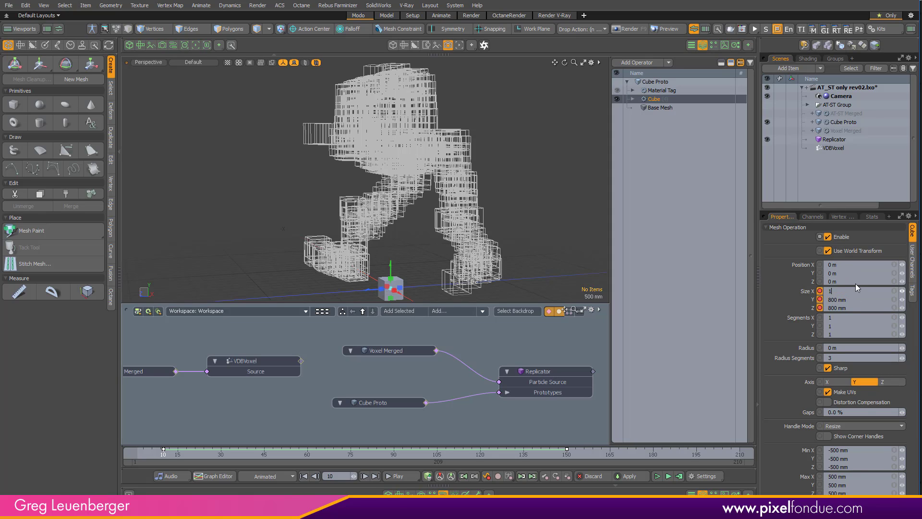
pyautogui.press('Return')
pyautogui.keyDown('alt'); pyautogui.moveTo(438, 219); pyautogui.dragTo(381, 272); pyautogui.keyUp('alt')
pyautogui.hotkey('ctrl', 'z')
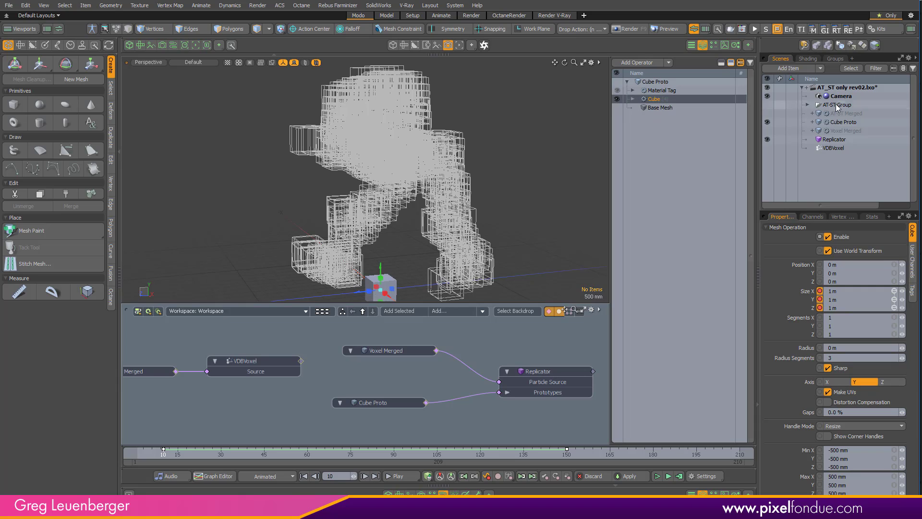
# - In item selection mode, move the Cube Proto item straight down to about -6.84 m in Y, out of the walker's way
pyautogui.press('2')
pyautogui.click(656, 82)
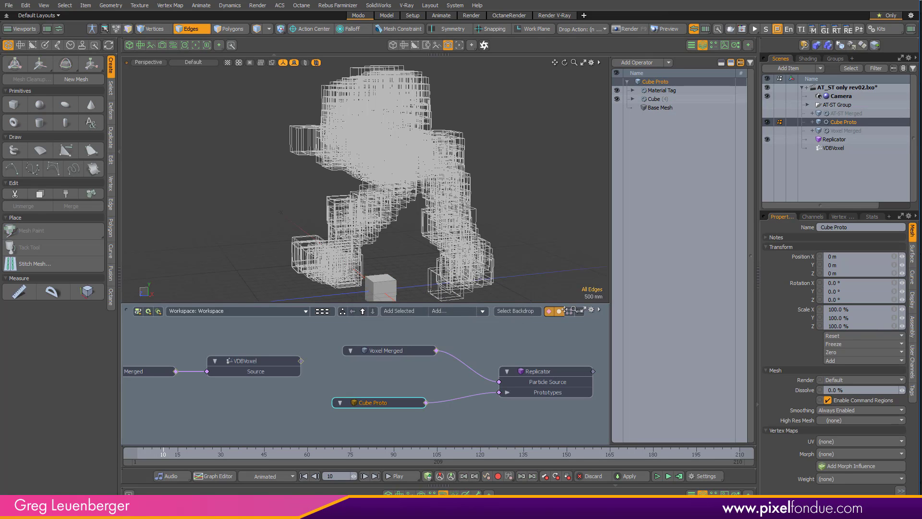
pyautogui.click(192, 29)
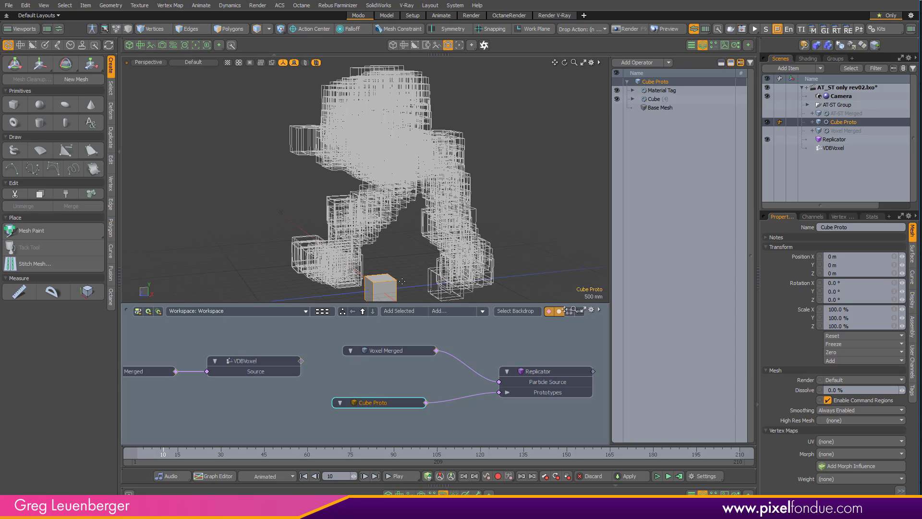
pyautogui.press('w')
pyautogui.moveTo(381, 253); pyautogui.dragTo(371, 447)
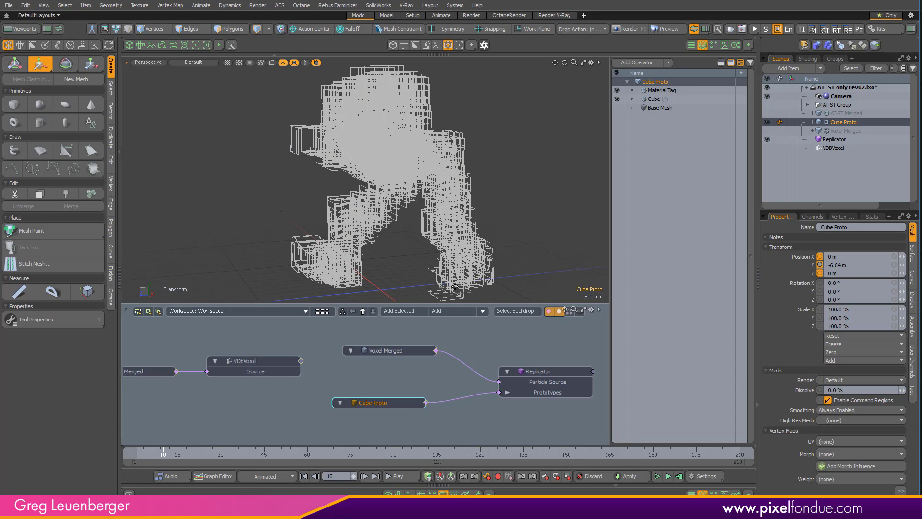
pyautogui.press('space')
# - Set the viewport wireframe display to None from the Right view and return to the Perspective view of the walker
pyautogui.scroll(-4, 441, 235)
pyautogui.moveTo(441, 235)
pyautogui.keyDown('alt'); pyautogui.keyDown('shift'); pyautogui.mouseDown()
pyautogui.moveTo(442, 161)
pyautogui.moveTo(440, 235)
pyautogui.mouseUp(); pyautogui.keyUp('shift'); pyautogui.keyUp('alt')
pyautogui.scroll(4, 440, 235)
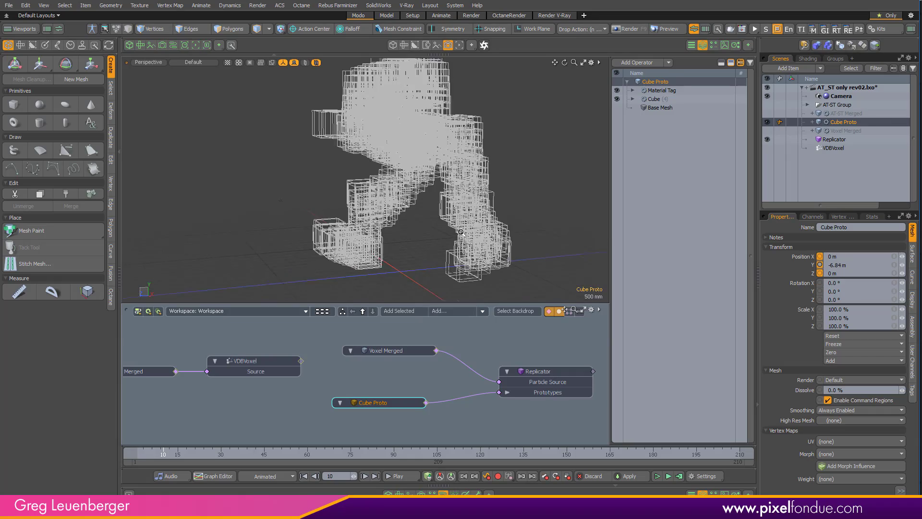
pyautogui.keyDown('alt'); pyautogui.moveTo(305, 210); pyautogui.dragTo(366, 195); pyautogui.keyUp('alt')
pyautogui.hotkey('ctrl', 'space')
pyautogui.click(483, 215)
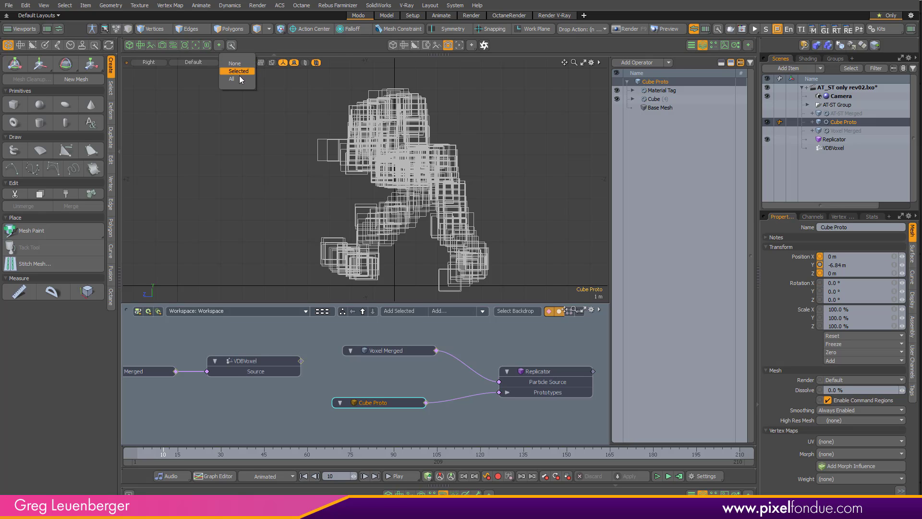
pyautogui.click(239, 63)
pyautogui.hotkey('ctrl', 'space')
pyautogui.click(336, 158)
pyautogui.keyDown('alt'); pyautogui.moveTo(336, 139); pyautogui.dragTo(323, 242); pyautogui.keyUp('alt')
pyautogui.scroll(4, 380, 167)
pyautogui.keyDown('alt'); pyautogui.moveTo(396, 171); pyautogui.dragTo(359, 193); pyautogui.keyUp('alt')
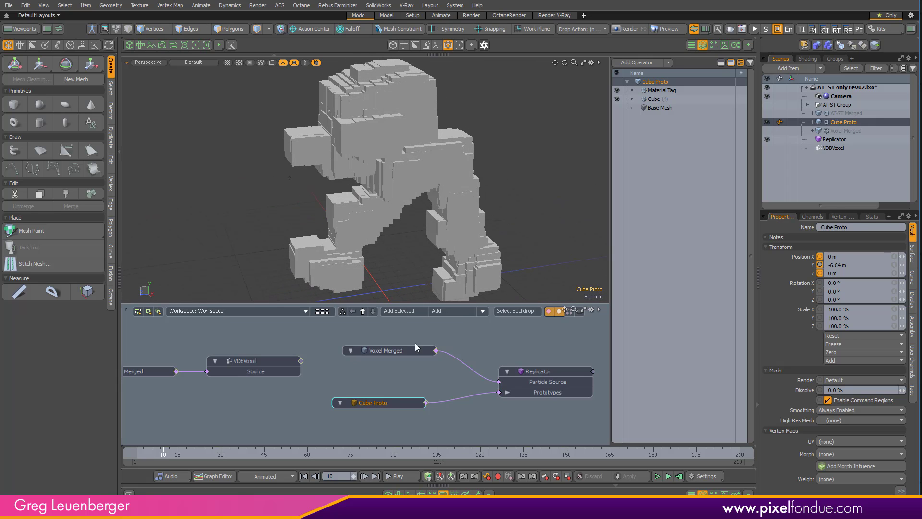
# - Set the distance of Voxel Merged's Vertex Merge operation to 1 m on frame 10
pyautogui.click(412, 353)
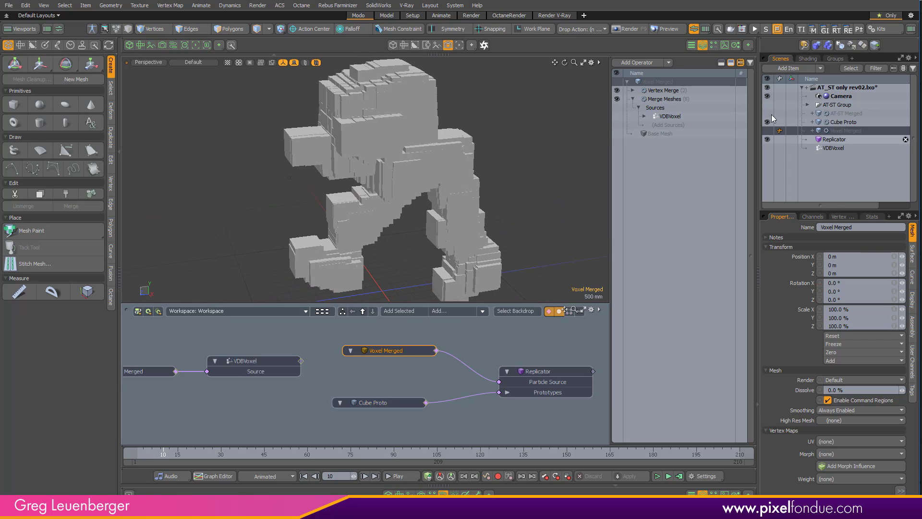
pyautogui.click(671, 91)
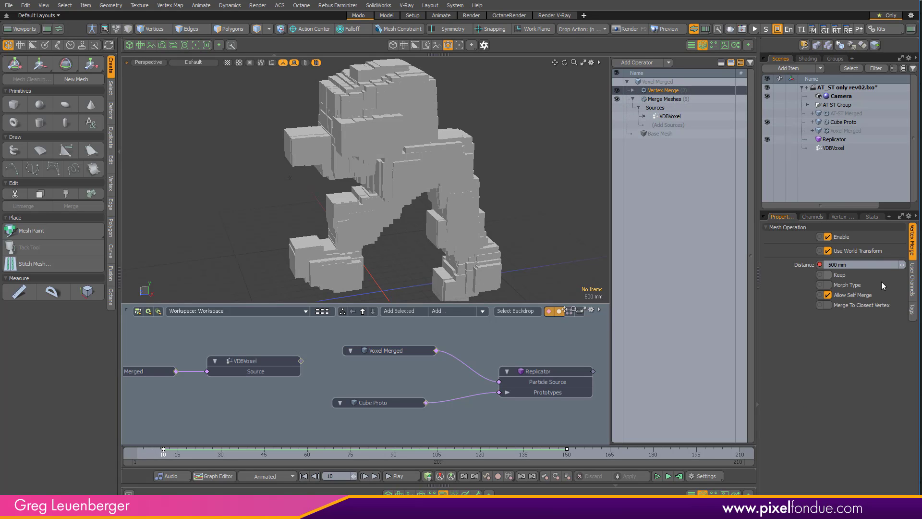
pyautogui.click(874, 264)
pyautogui.write('1')
pyautogui.press('Return')
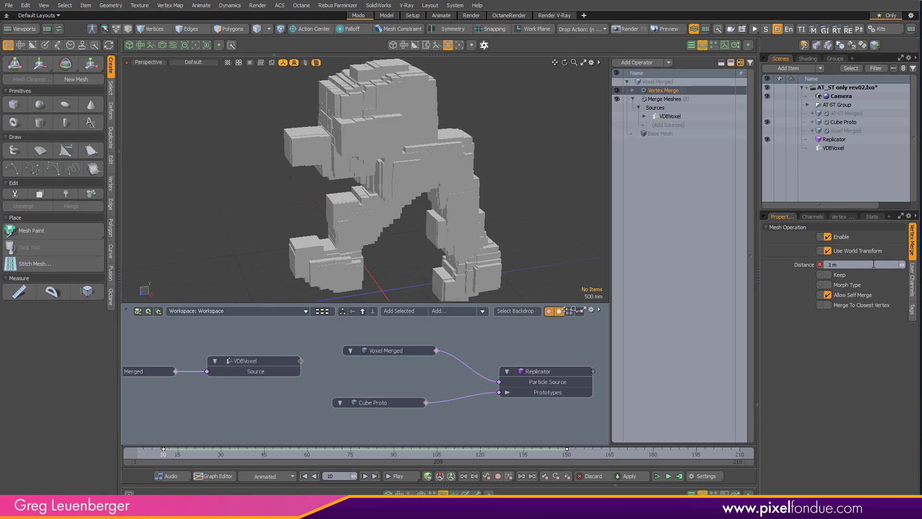
pyautogui.keyDown('alt'); pyautogui.moveTo(384, 255); pyautogui.dragTo(442, 225); pyautogui.keyUp('alt')
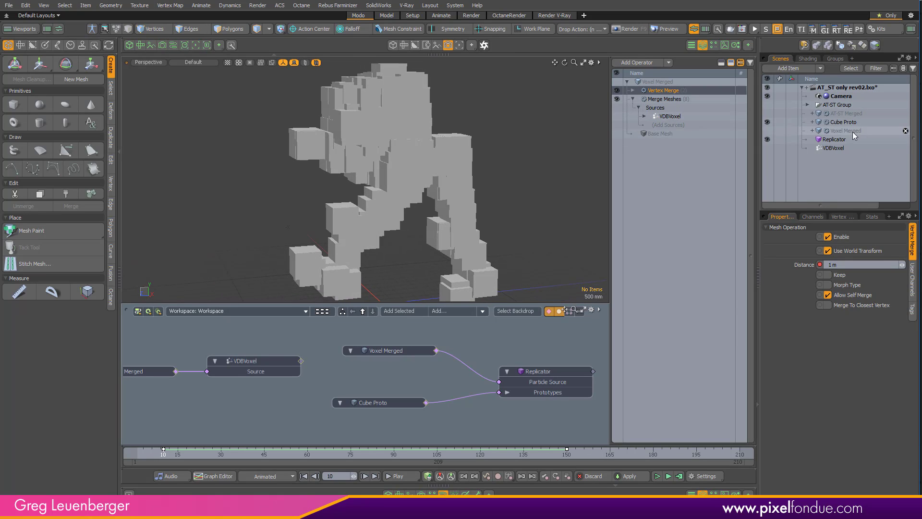
# - Set the X, Y and Z size of Cube Proto's Cube operation to 2 m on frame 10 and deselect everything
pyautogui.click(841, 122)
pyautogui.click(654, 99)
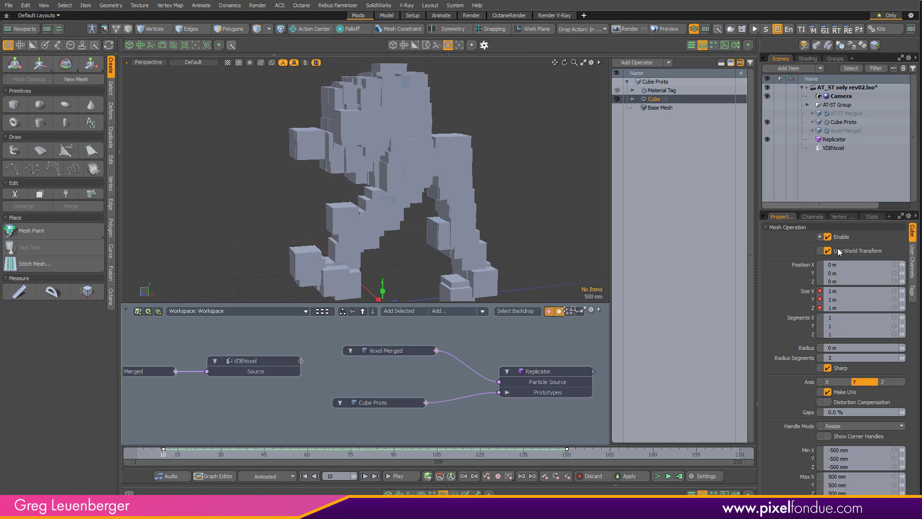
pyautogui.click(854, 291)
pyautogui.write('2')
pyautogui.hotkey('ctrl', 'Return')
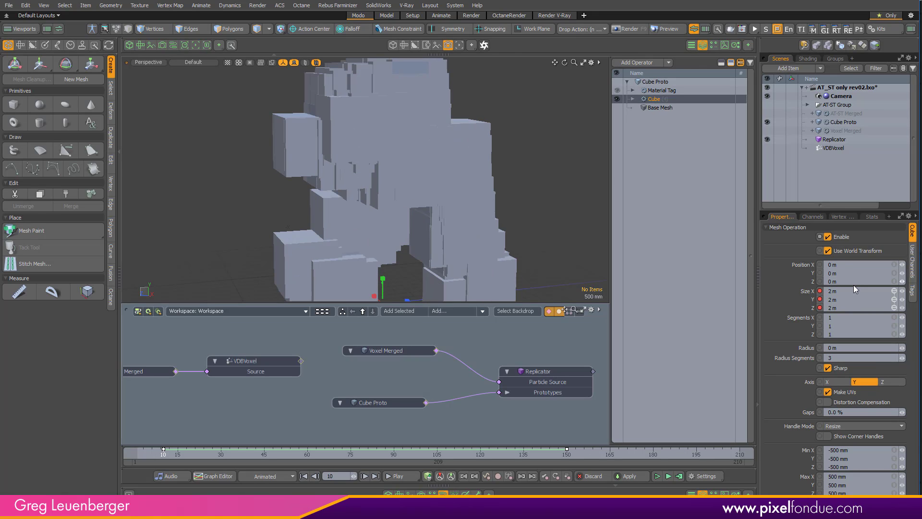
pyautogui.keyDown('ctrl'); pyautogui.keyDown('alt'); pyautogui.moveTo(444, 225); pyautogui.dragTo(483, 246); pyautogui.keyUp('alt'); pyautogui.keyUp('ctrl')
pyautogui.click(356, 374)
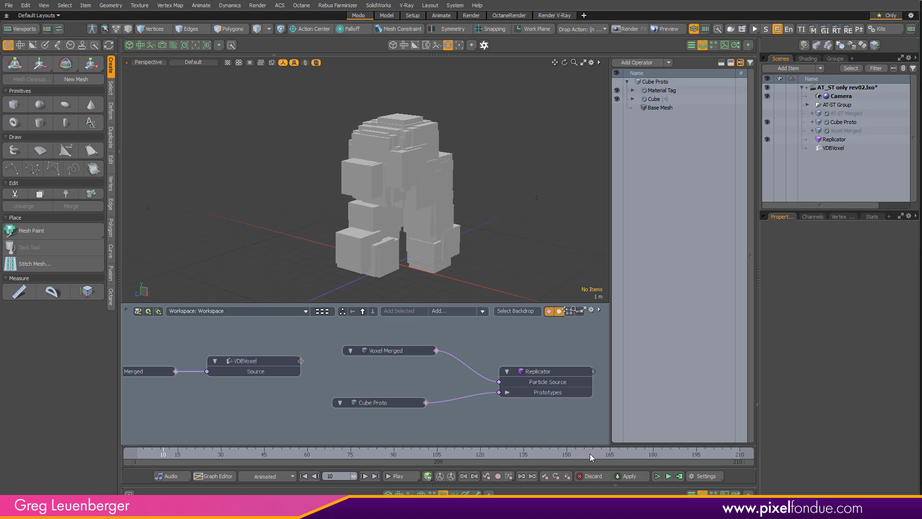
# - Move the Voxel Merged node away from the Replicator node, placing it above the VDBVoxel node in the schematic
pyautogui.keyDown('alt'); pyautogui.moveTo(461, 216); pyautogui.dragTo(440, 228); pyautogui.keyUp('alt')
pyautogui.keyDown('alt'); pyautogui.moveTo(543, 255); pyautogui.dragTo(506, 230); pyautogui.keyUp('alt')
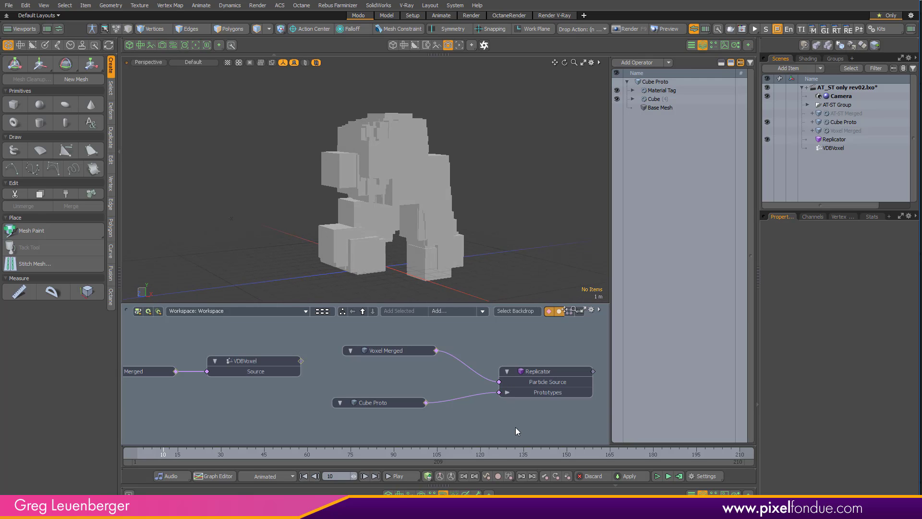
pyautogui.keyDown('alt'); pyautogui.moveTo(379, 219); pyautogui.dragTo(519, 248); pyautogui.keyUp('alt')
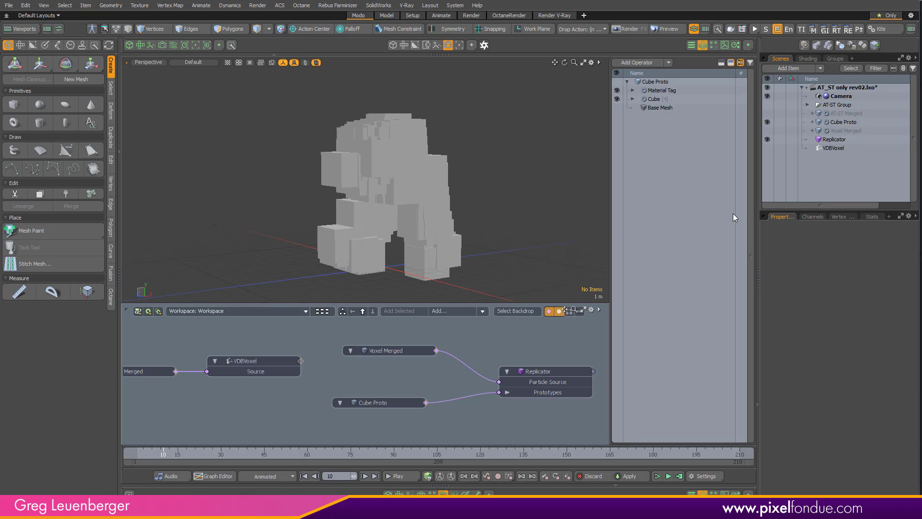
pyautogui.click(409, 355)
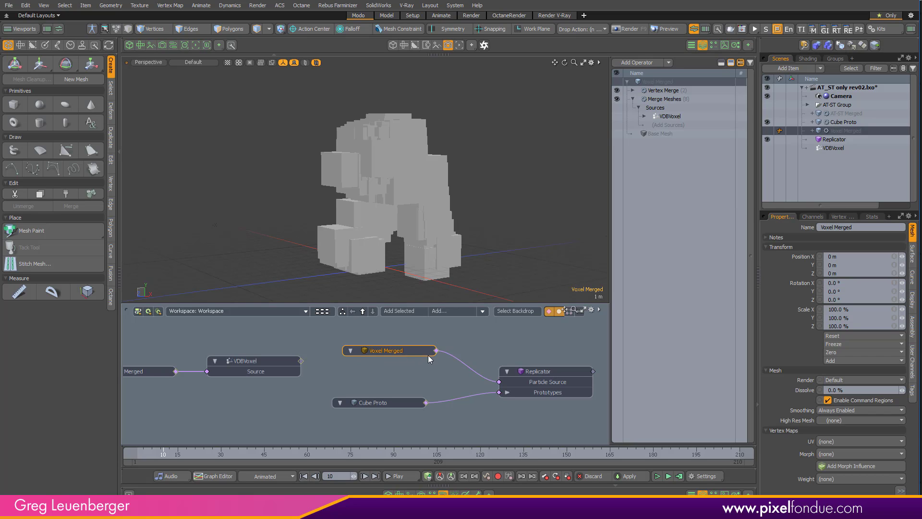
pyautogui.moveTo(414, 360); pyautogui.dragTo(298, 338)
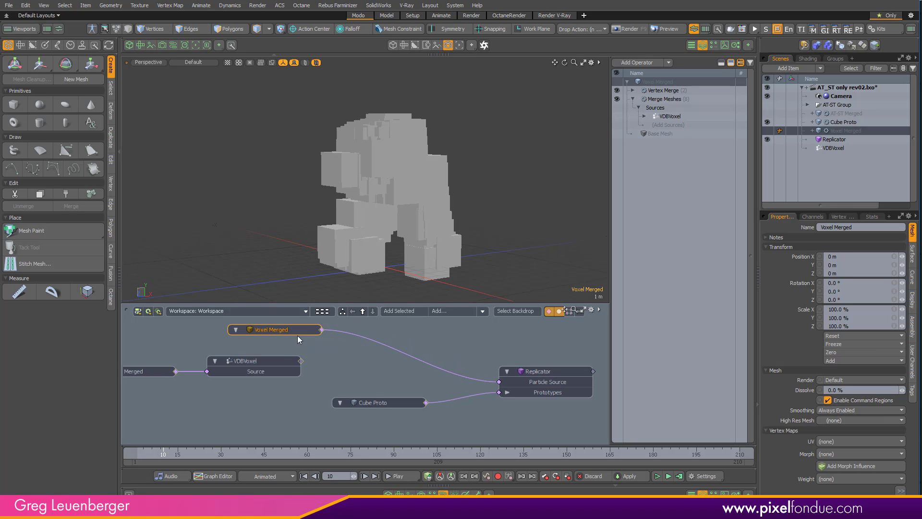
# - Insert a Particle Random Modifier into the link from Voxel Merged to the Replicator's Particle Source and place its node between the two
pyautogui.click(411, 360)
pyautogui.click(444, 311)
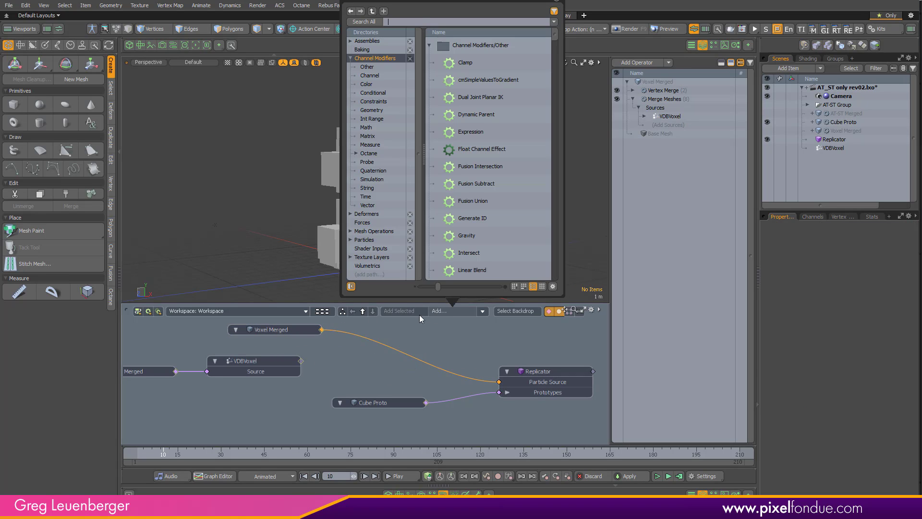
pyautogui.write('r')
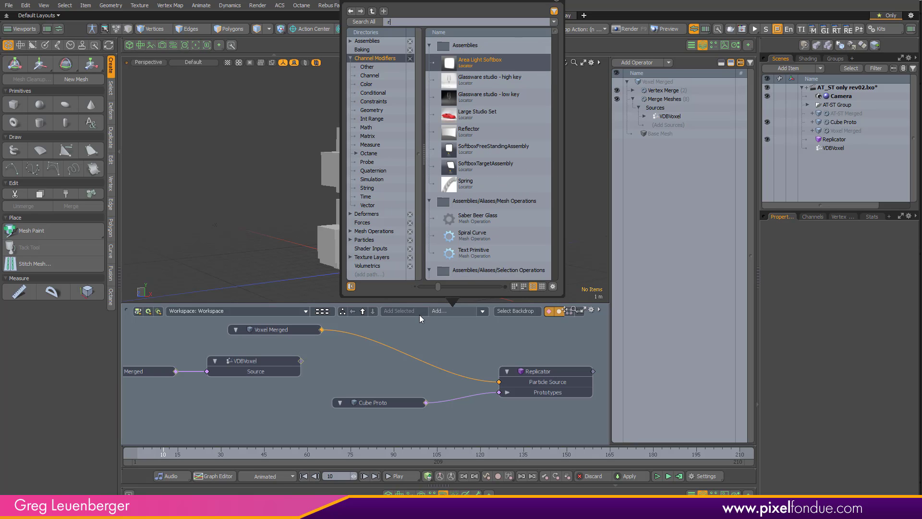
pyautogui.write('and')
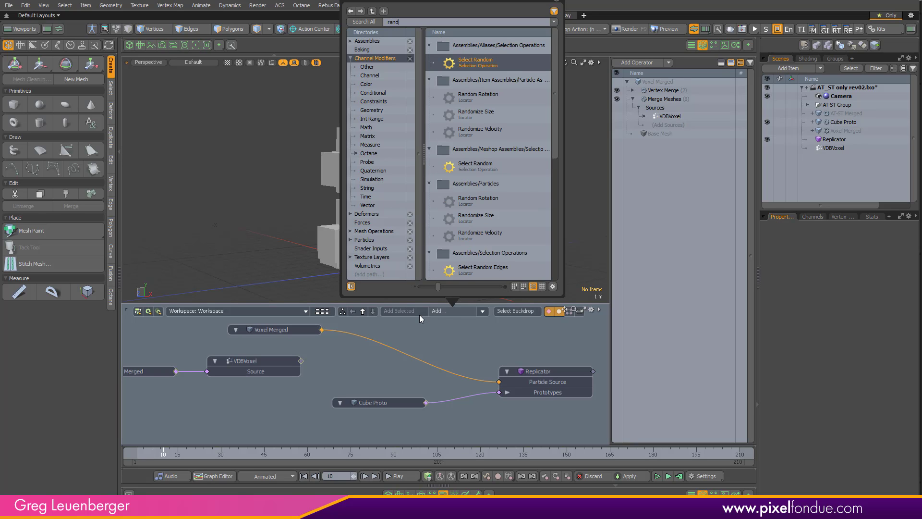
pyautogui.write('om par')
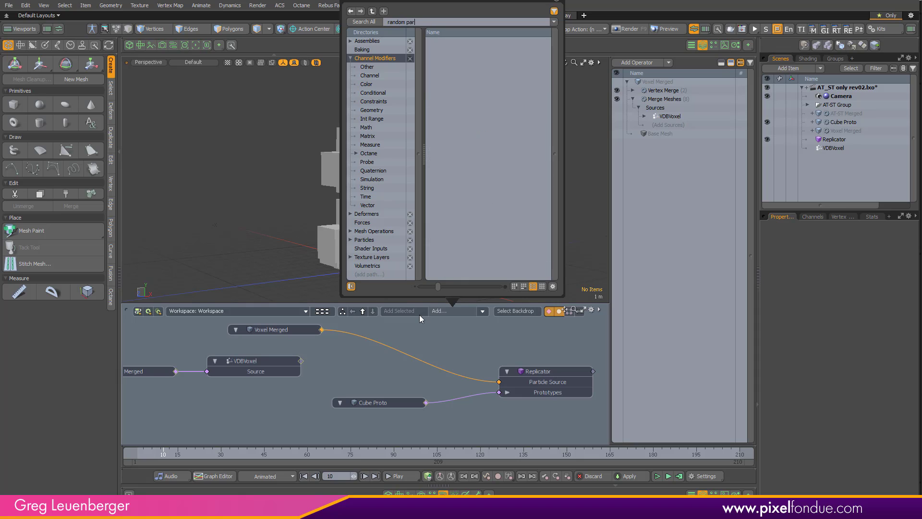
pyautogui.press('BackSpace')
pyautogui.press('BackSpace')
pyautogui.press('BackSpace')
pyautogui.press('BackSpace')
pyautogui.press('BackSpace')
pyautogui.press('BackSpace')
pyautogui.press('BackSpace')
pyautogui.press('BackSpace')
pyautogui.press('BackSpace')
pyautogui.write('partic')
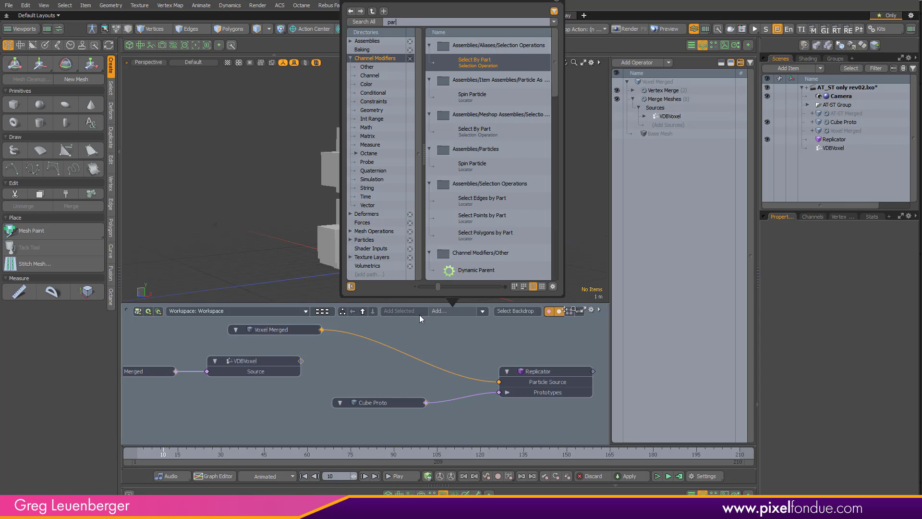
pyautogui.write('le ran')
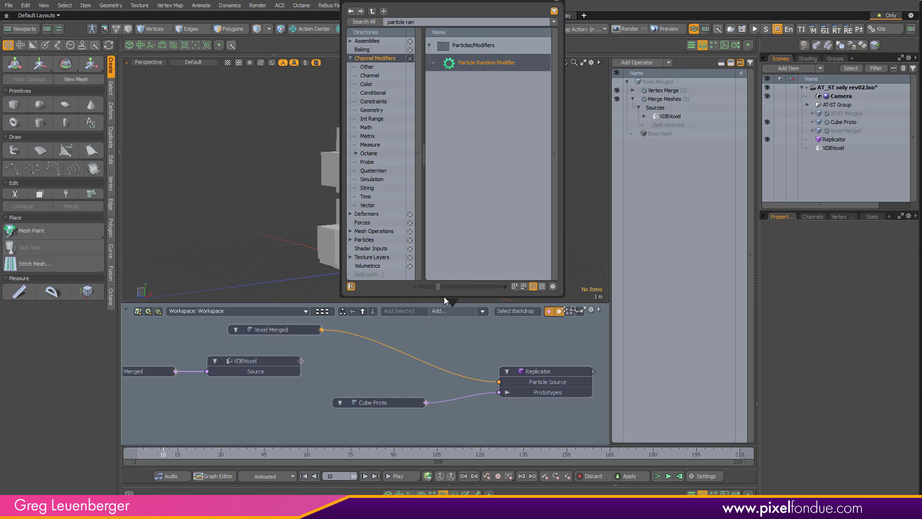
pyautogui.press('Return')
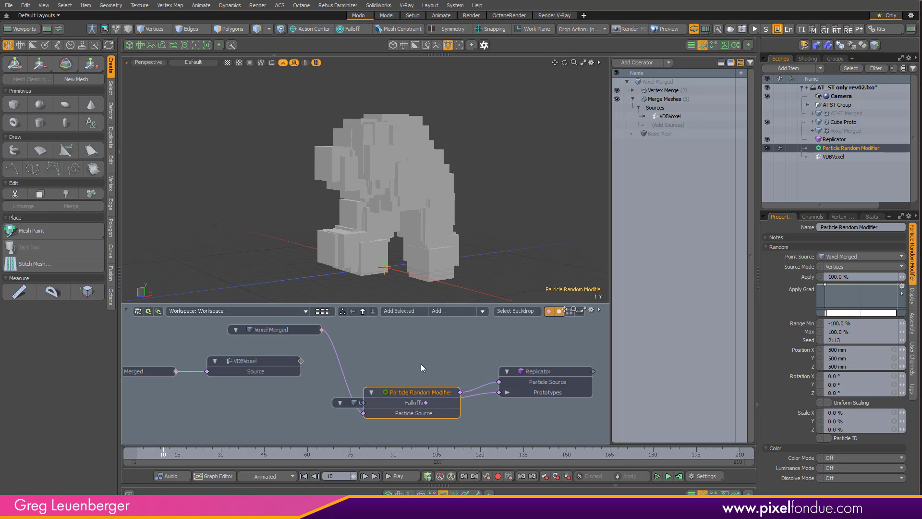
pyautogui.moveTo(422, 394); pyautogui.dragTo(412, 353)
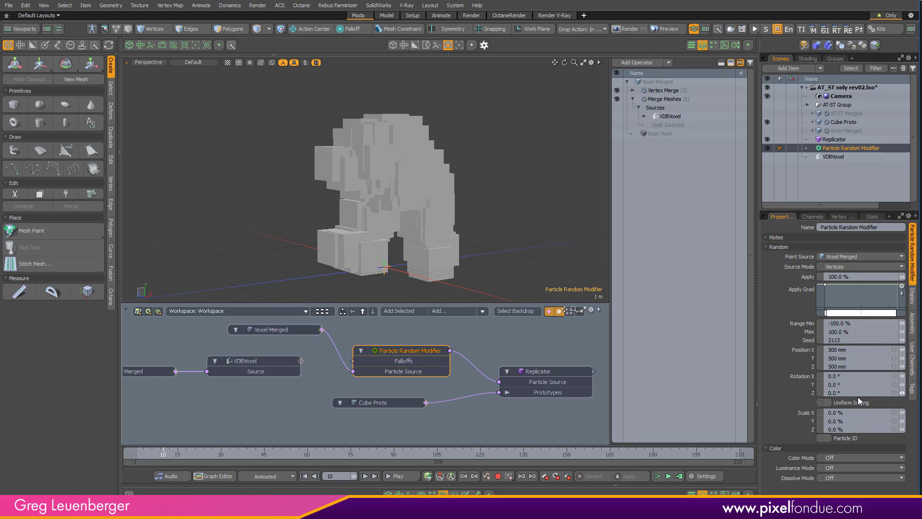
# - Set the Particle Random Modifier's X, Y and Z position randomness to 1 m
pyautogui.click(854, 350)
pyautogui.write('1')
pyautogui.press('Return')
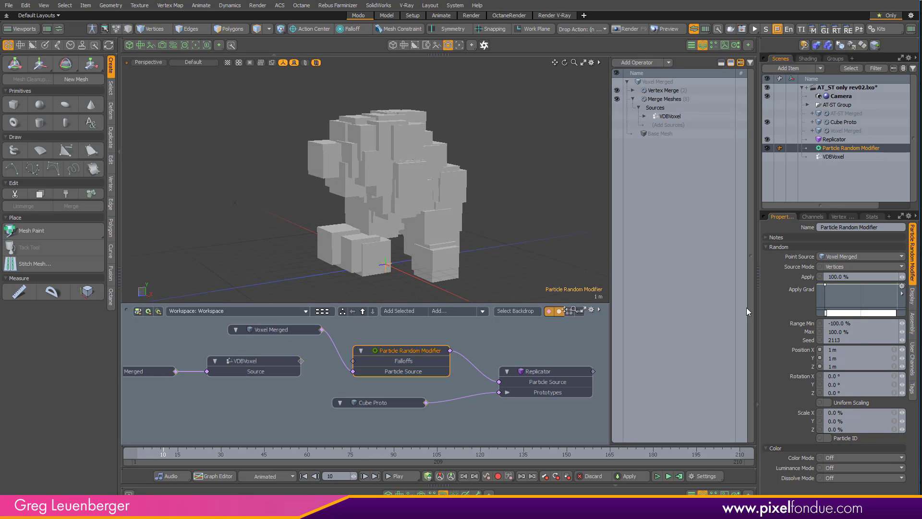
# - Use Channel Haul to raise the modifier's X, Y and Z position randomness to about 3.31 m, and apply the keyframes on frame 10
pyautogui.keyDown('ctrl'); pyautogui.click(805, 351); pyautogui.keyUp('ctrl')
pyautogui.keyDown('ctrl'); pyautogui.click(805, 361); pyautogui.keyUp('ctrl')
pyautogui.keyDown('ctrl'); pyautogui.click(806, 367); pyautogui.keyUp('ctrl')
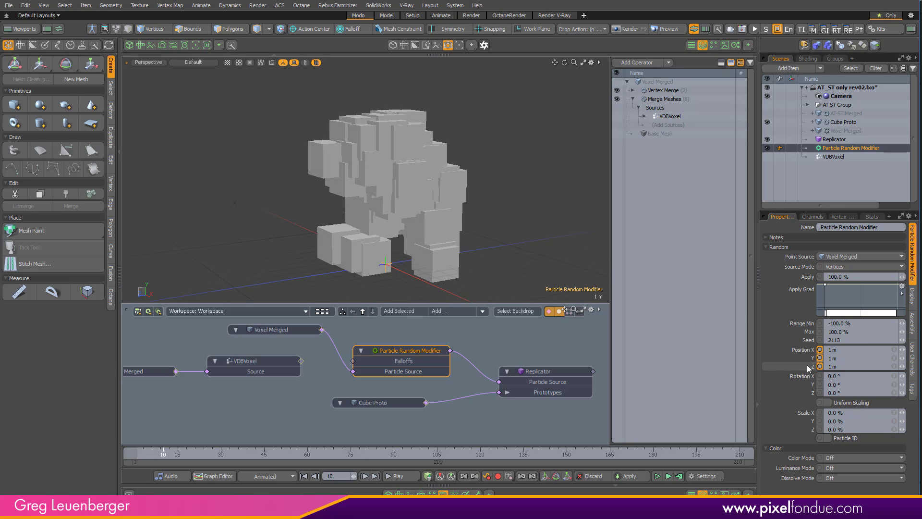
pyautogui.press('c')
pyautogui.moveTo(548, 195)
pyautogui.mouseDown()
pyautogui.moveTo(595, 195)
pyautogui.moveTo(556, 190)
pyautogui.mouseUp()
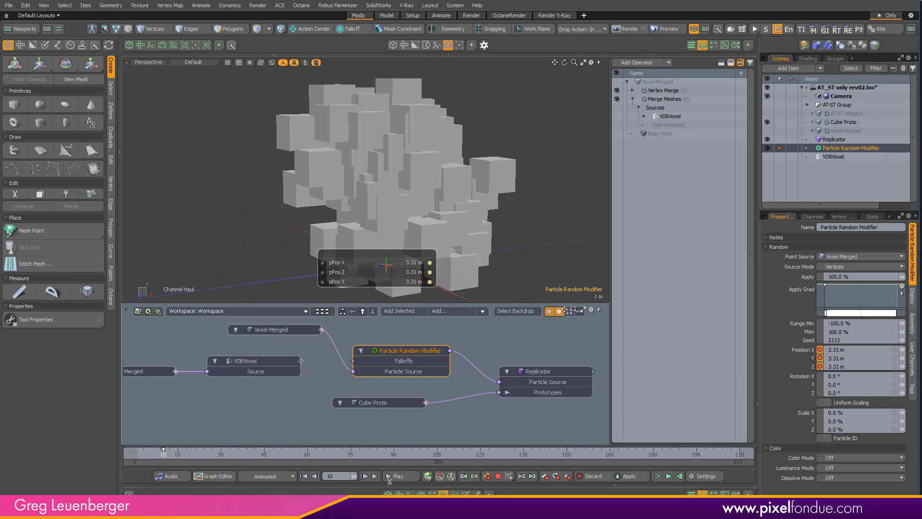
pyautogui.click(627, 476)
# - Set the Particle Random Modifier's X, Y and Z position randomness to 0 m on frame 150
pyautogui.click(337, 474)
pyautogui.press('Return')
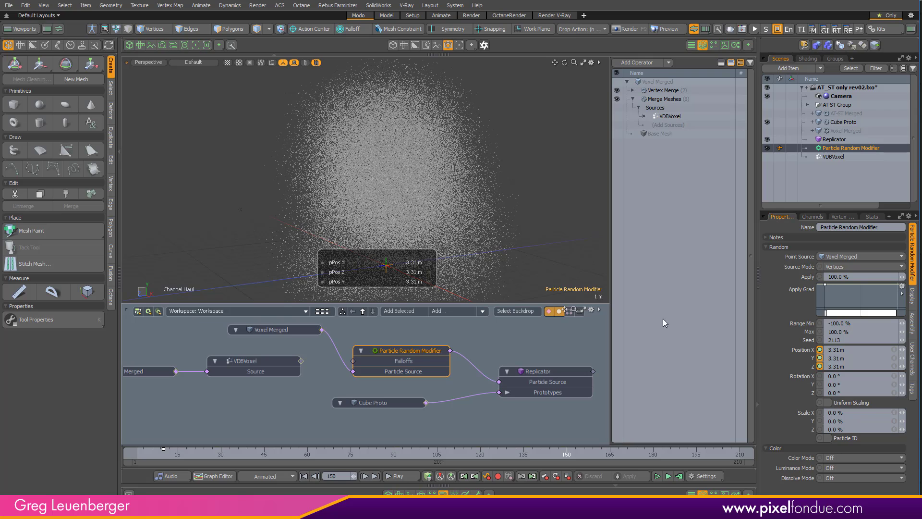
pyautogui.click(861, 350)
pyautogui.write('0')
pyautogui.press('Return')
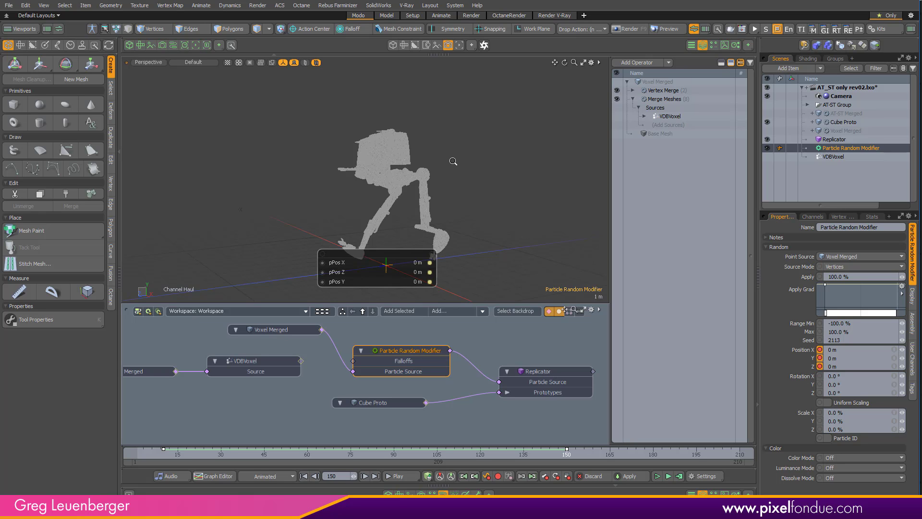
# - Switch to After Effects and preview the rendered animation in the AT_ST composition
pyautogui.keyDown('ctrl'); pyautogui.keyDown('alt'); pyautogui.moveTo(465, 162); pyautogui.dragTo(444, 274); pyautogui.keyUp('alt'); pyautogui.keyUp('ctrl')
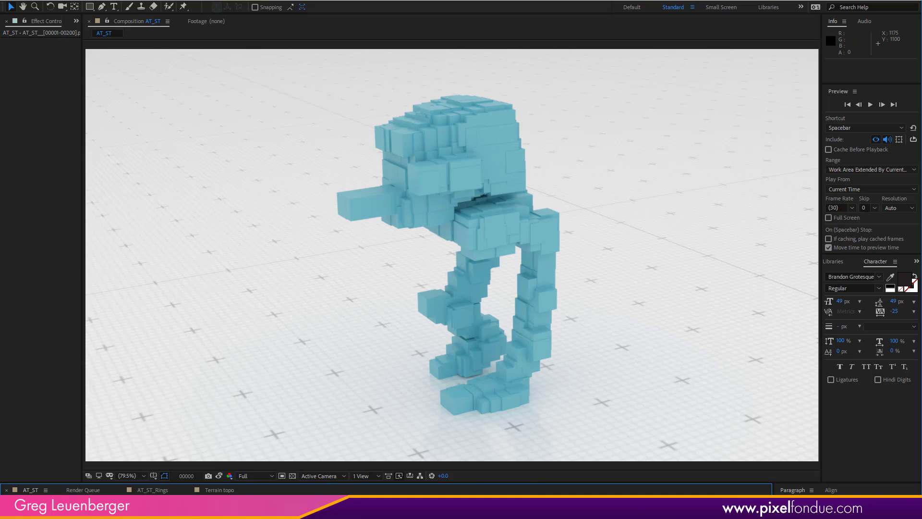
pyautogui.press('space')
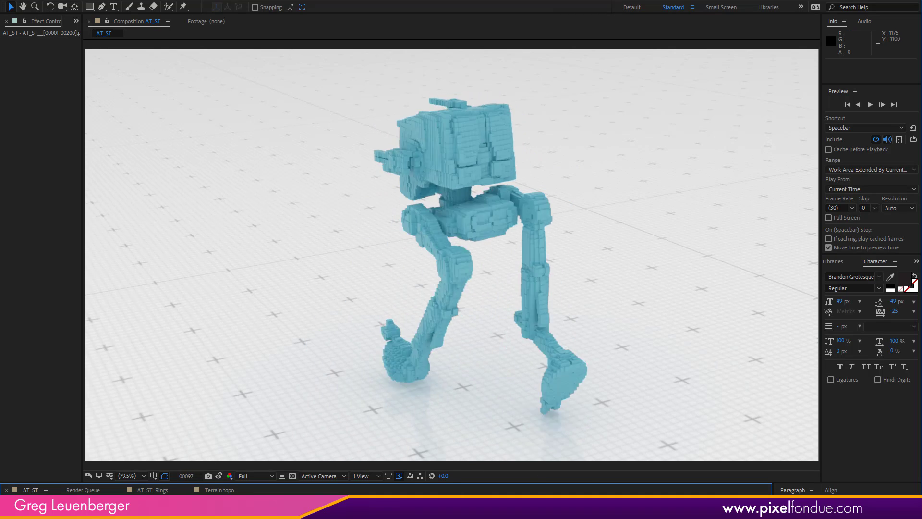